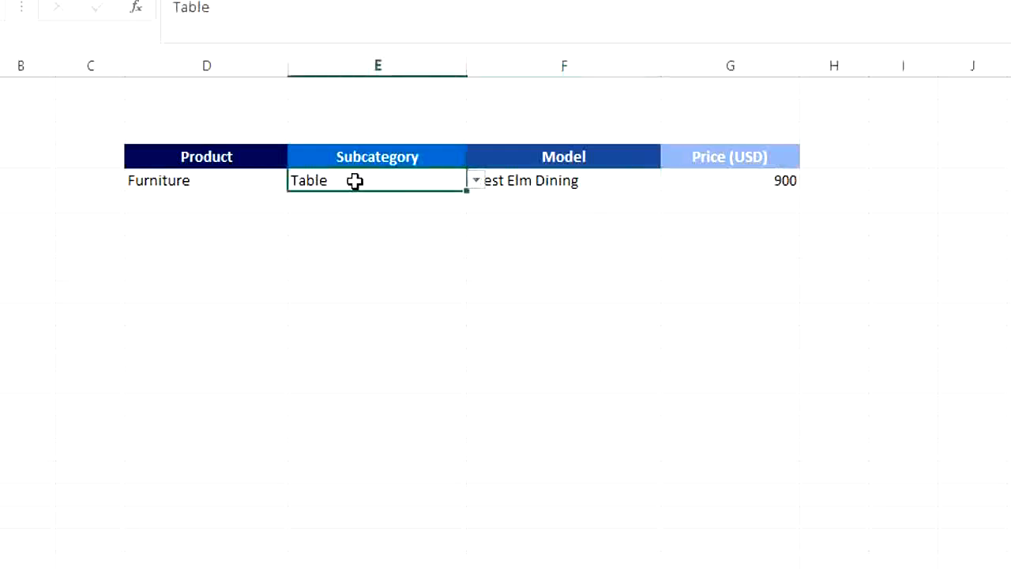
Choose Chair as the subcategory and Herman Miller Aeron as the model for the Furniture product.
left_click(475, 181)
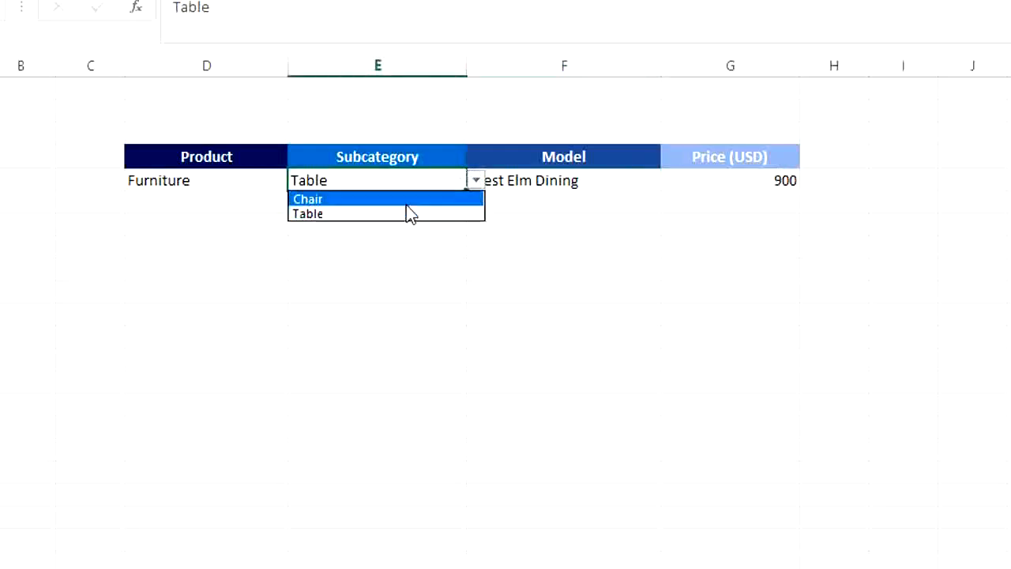
left_click(406, 201)
left_click(632, 182)
left_click(670, 181)
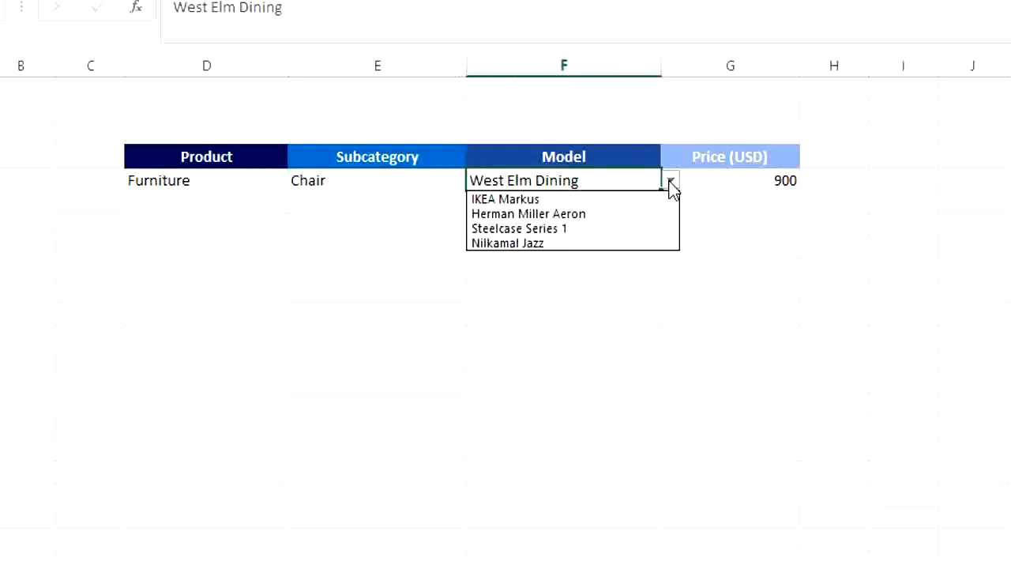
left_click(615, 213)
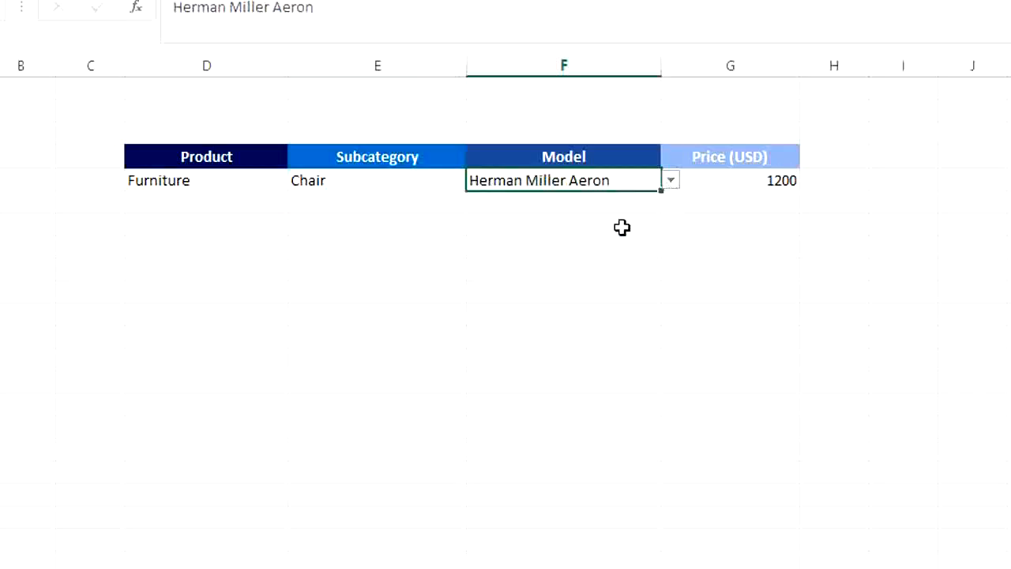
Change the product to Clothing and its subcategory to Shirt, and open the list of available models.
left_click(233, 174)
left_click(297, 181)
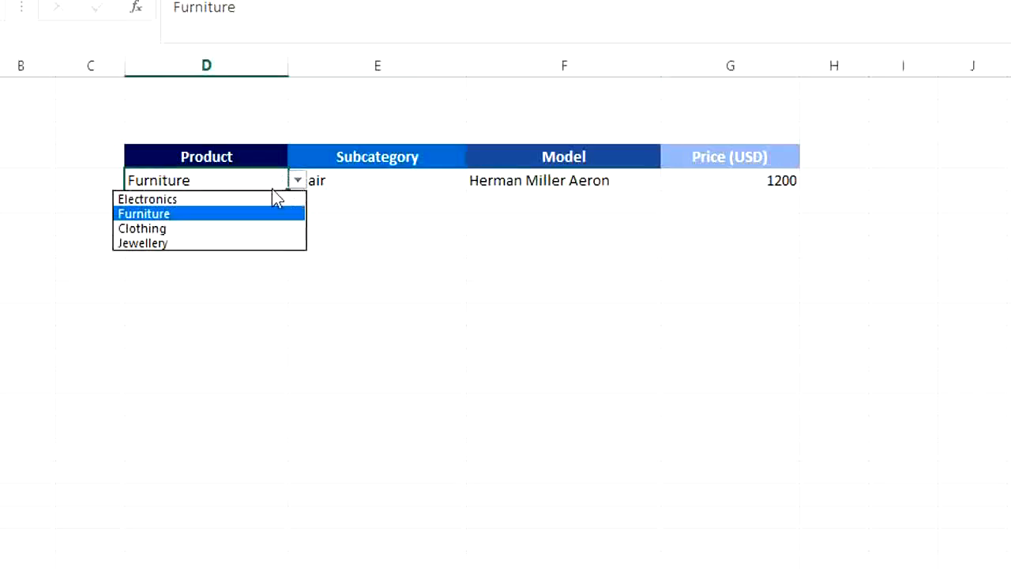
left_click(228, 229)
left_click(405, 178)
left_click(477, 180)
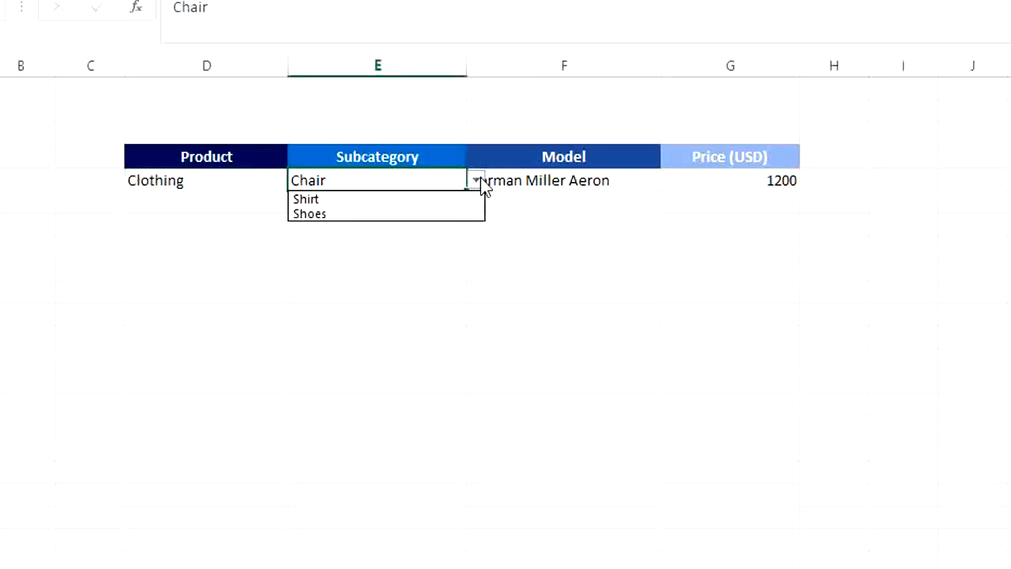
left_click(405, 200)
left_click(521, 180)
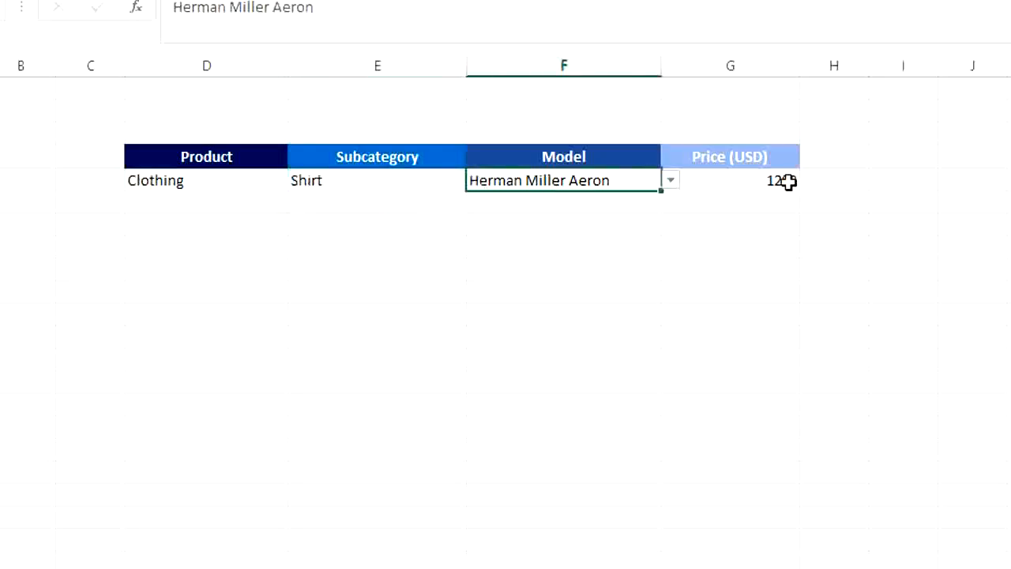
left_click(669, 181)
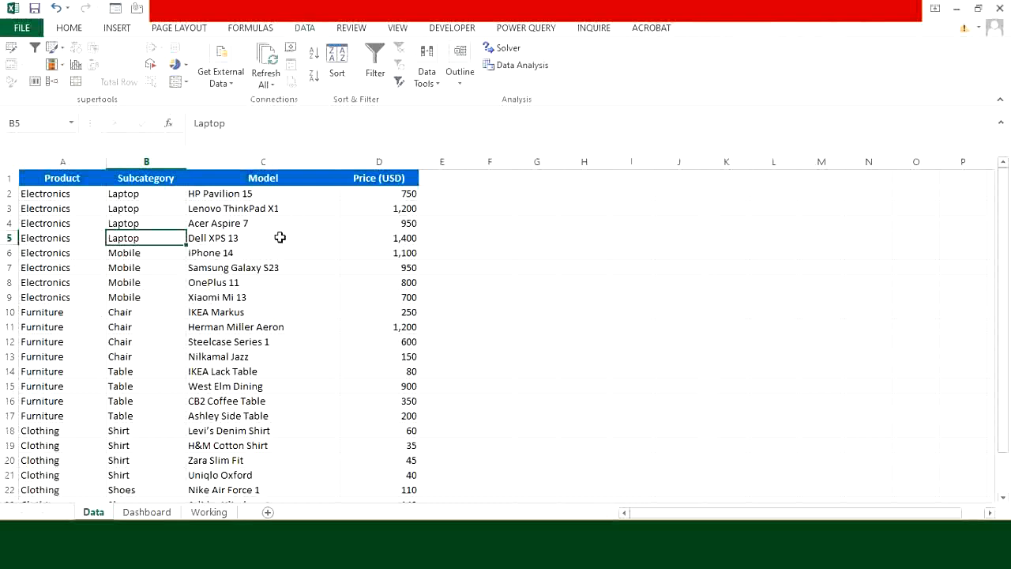
Look through the Dashboard, Data and Working sheets to see how the workbook is laid out.
left_click(147, 512)
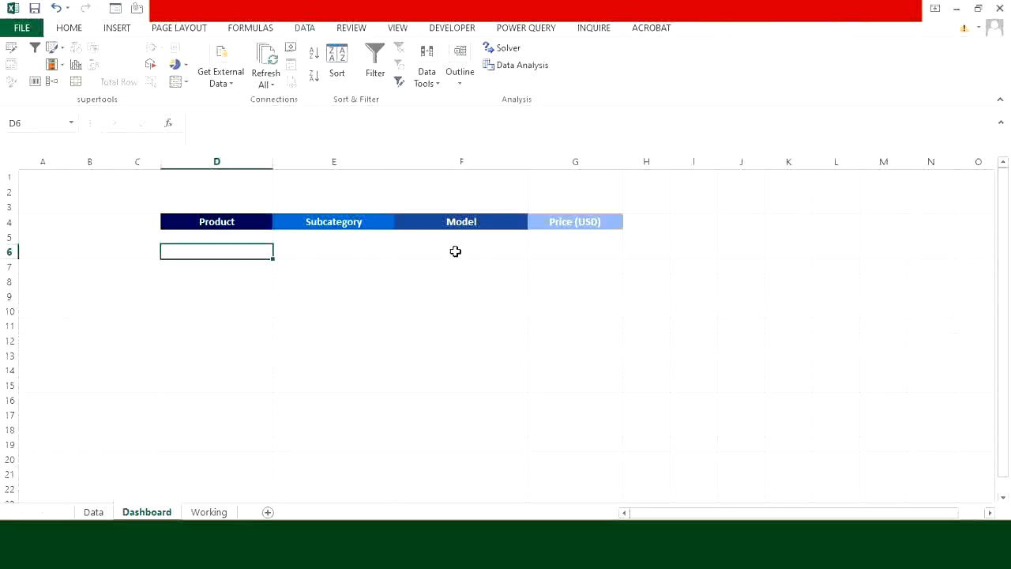
left_click(95, 513)
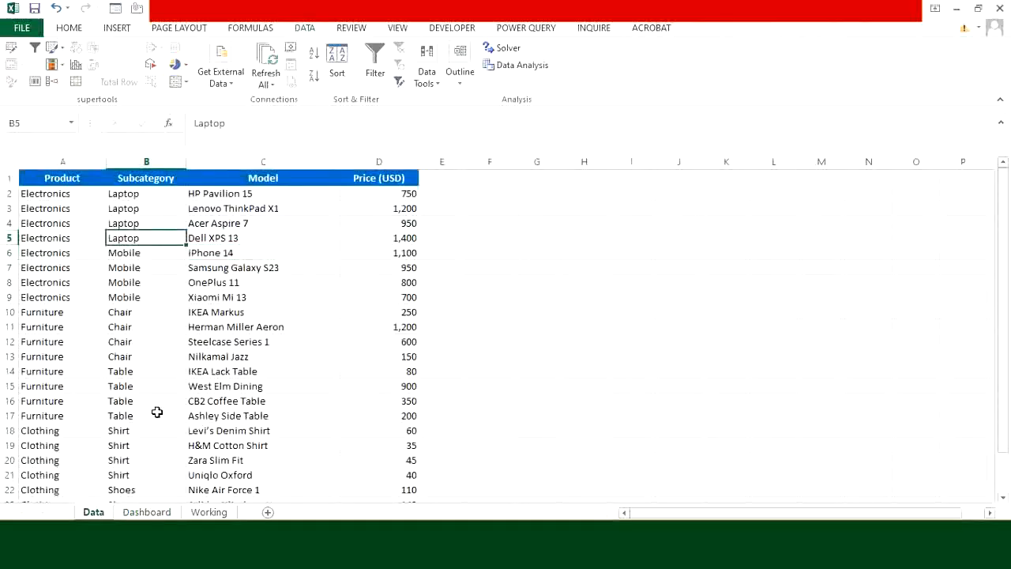
left_click(210, 513)
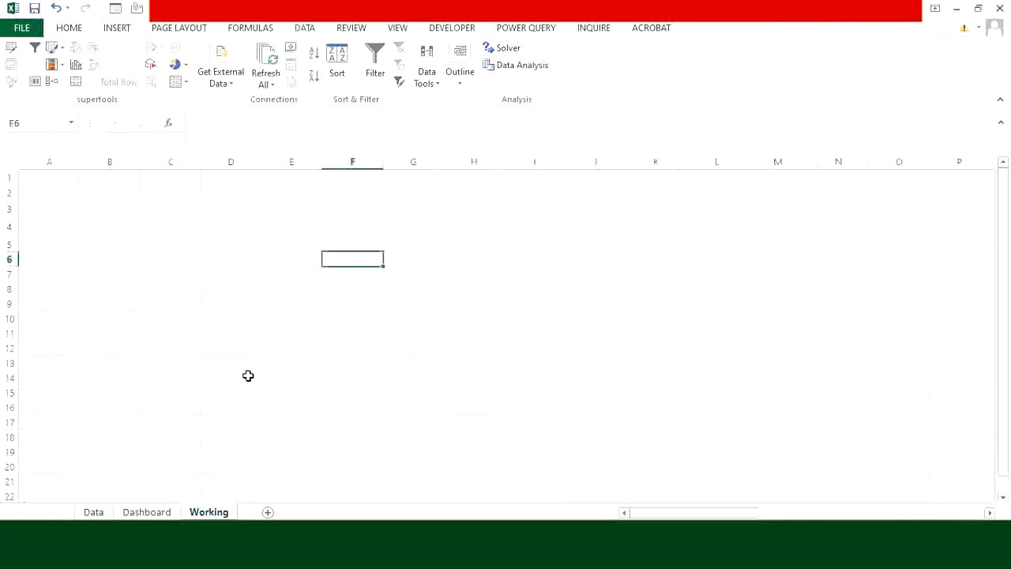
Copy the Product column with its header from the Data sheet to cell A1 of the Working sheet.
left_click(93, 511)
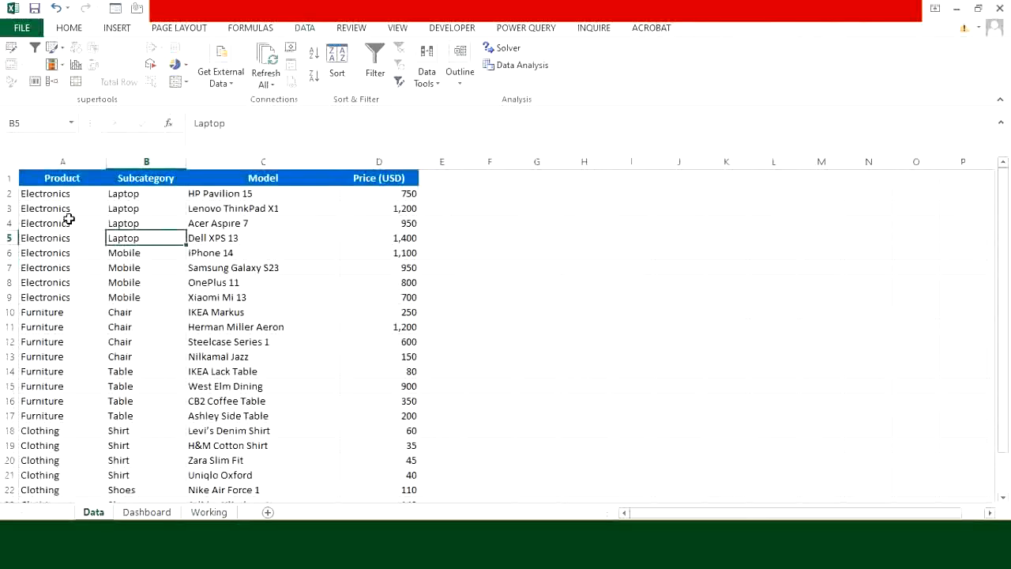
left_click(70, 185)
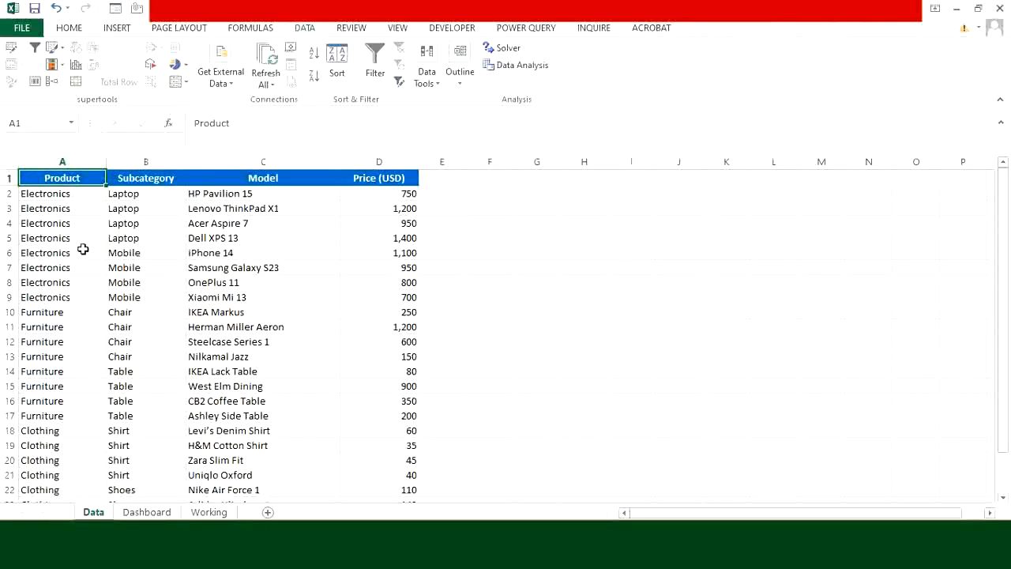
key("ctrl+shift+Down")
key("ctrl+c")
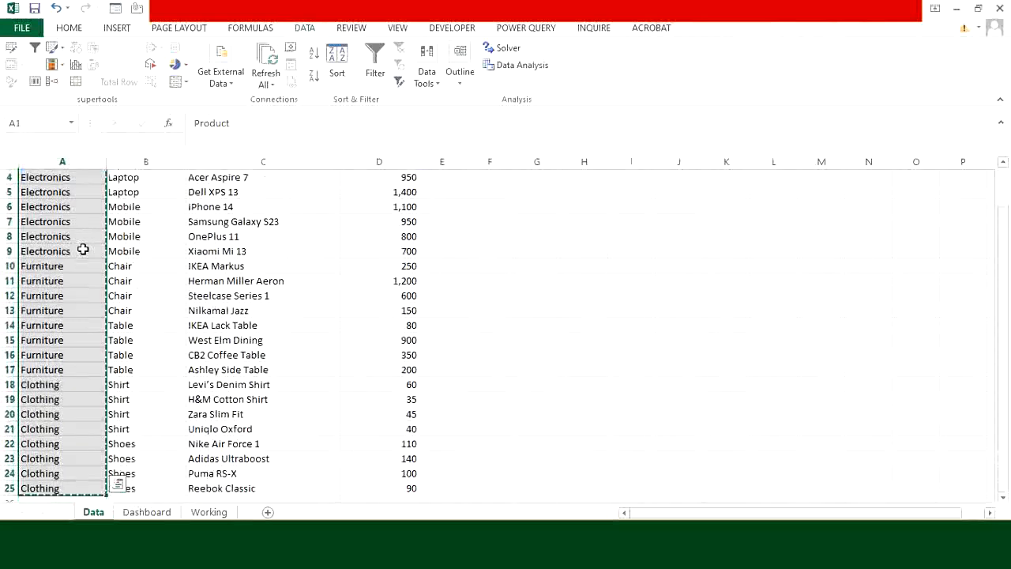
left_click(215, 511)
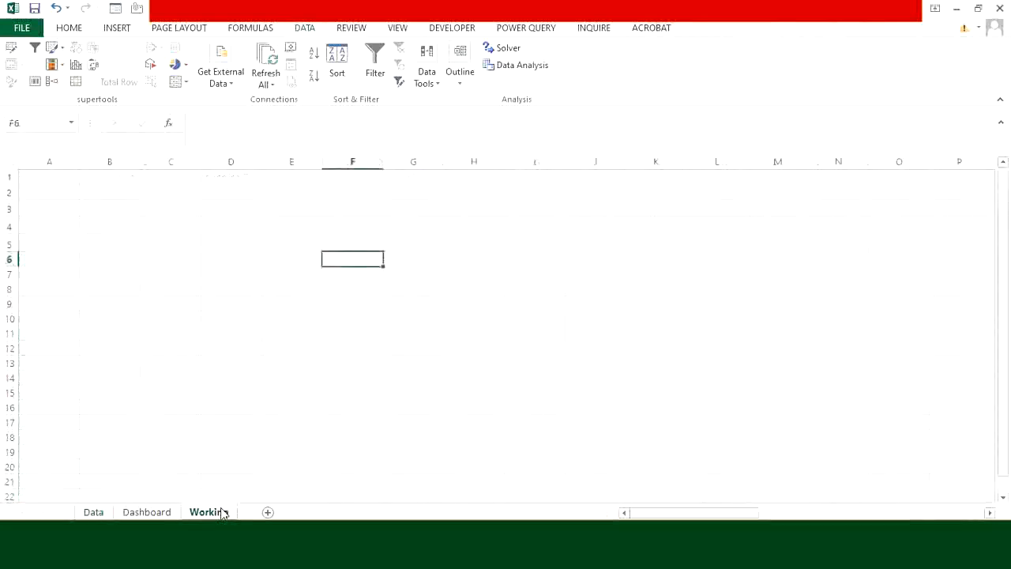
left_click(70, 174)
key("ctrl+v")
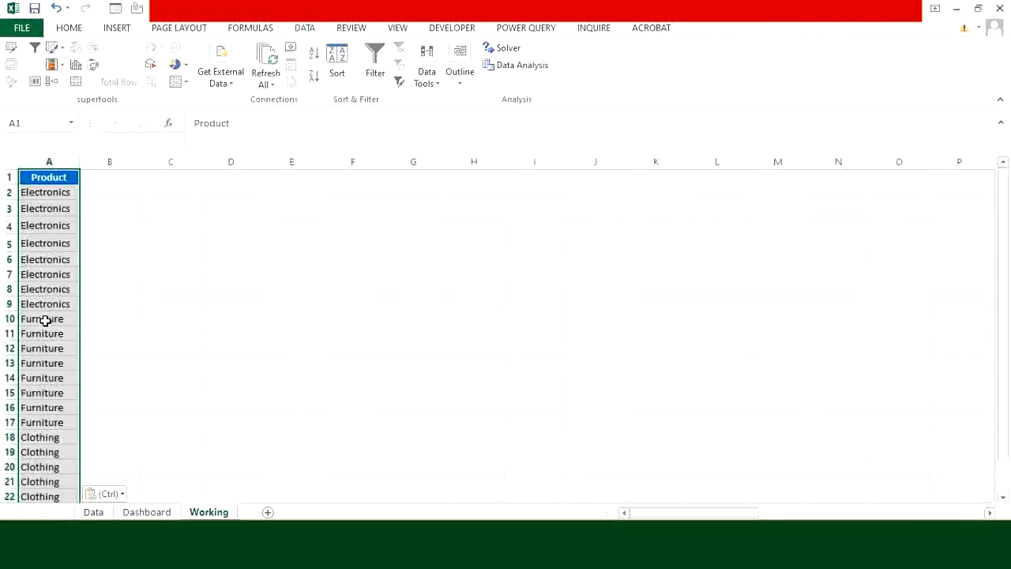
Remove the duplicate values from the Product column on the Working sheet.
left_click(38, 196)
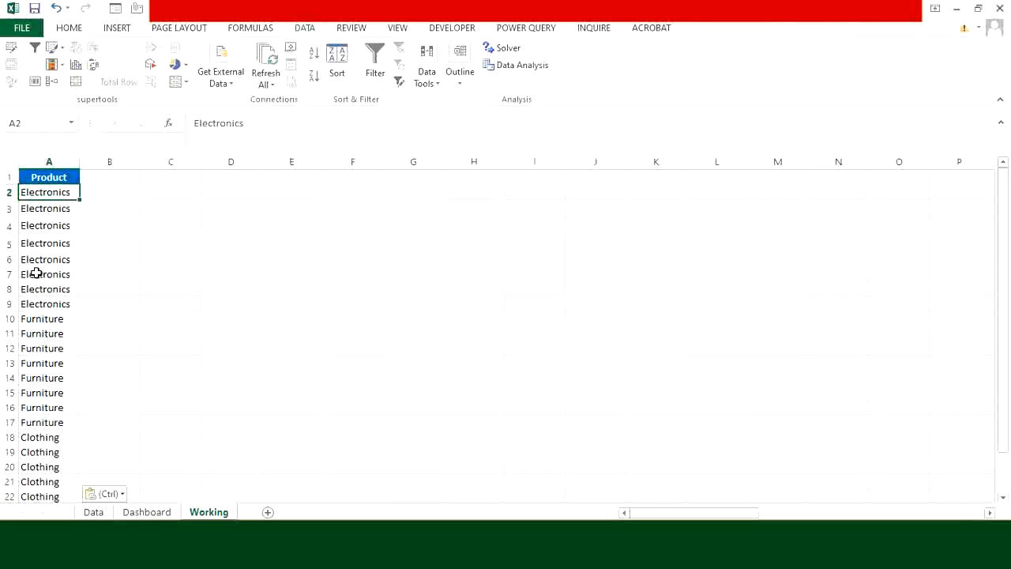
key("ctrl+shift+Down")
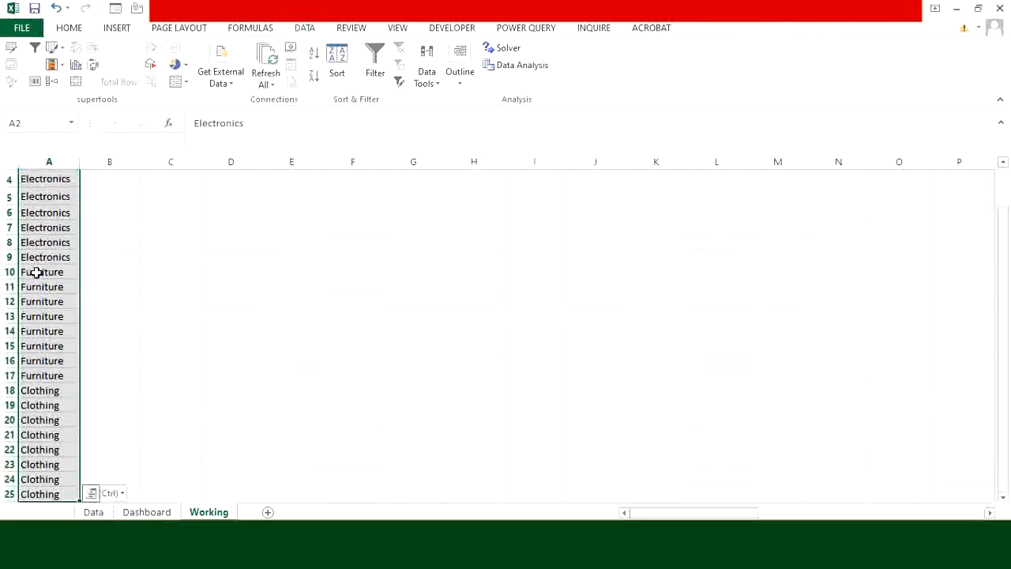
key("alt")
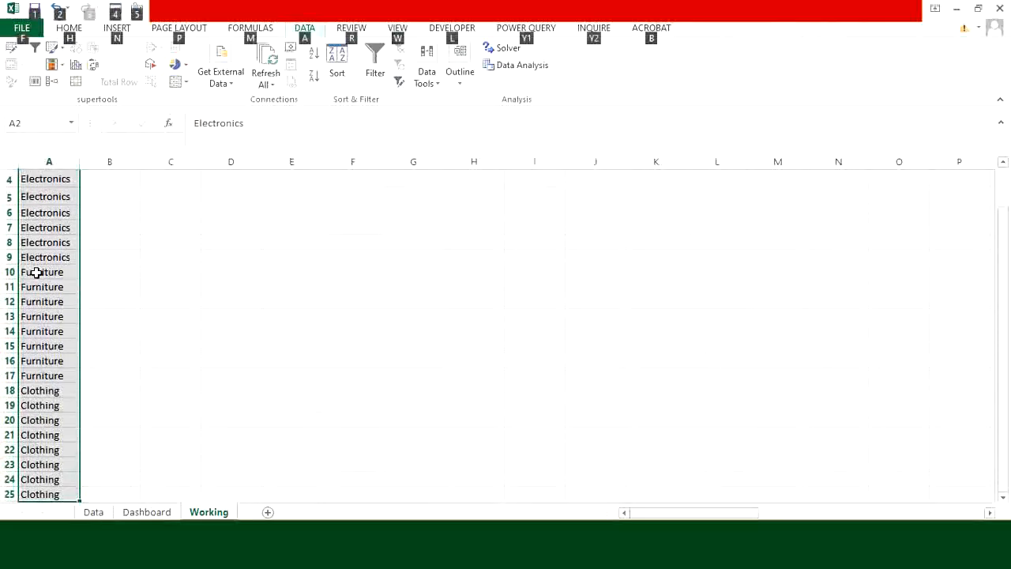
key("a")
key("m")
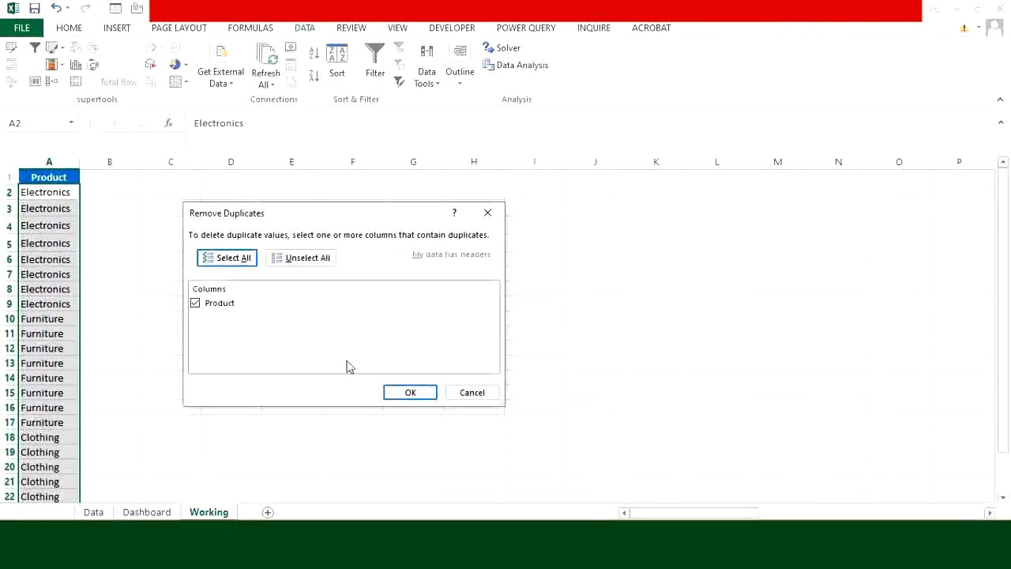
left_click(404, 392)
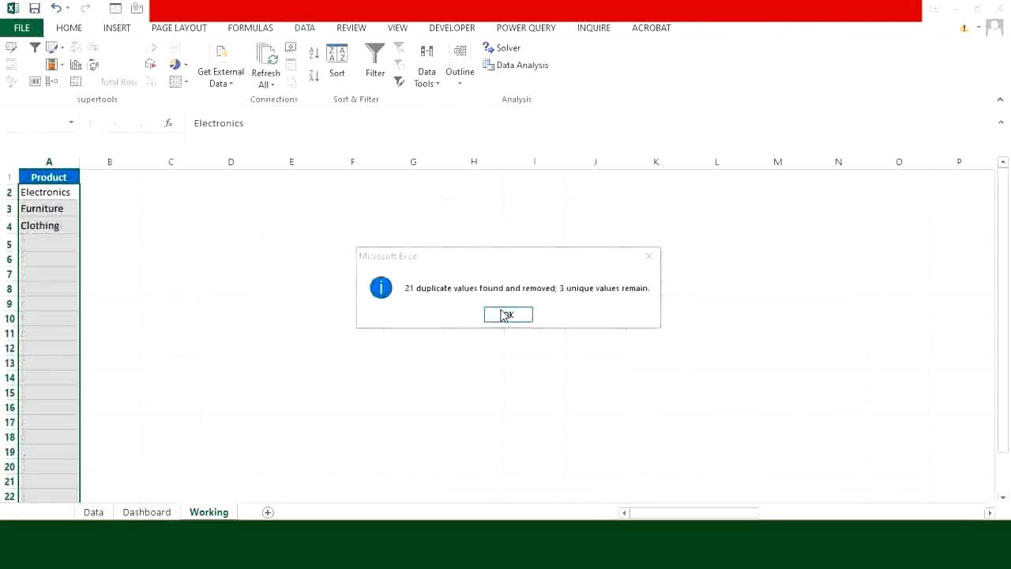
left_click(504, 313)
left_click(51, 253)
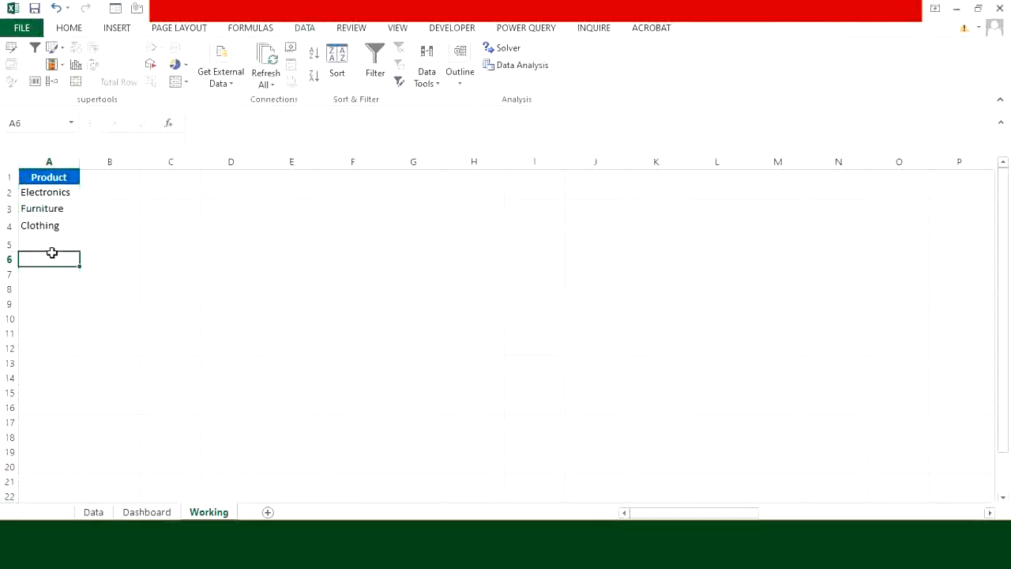
Copy the unique product names in A2:A4 and paste them transposed into a row starting at C1.
left_click_drag(49, 192, 55, 226)
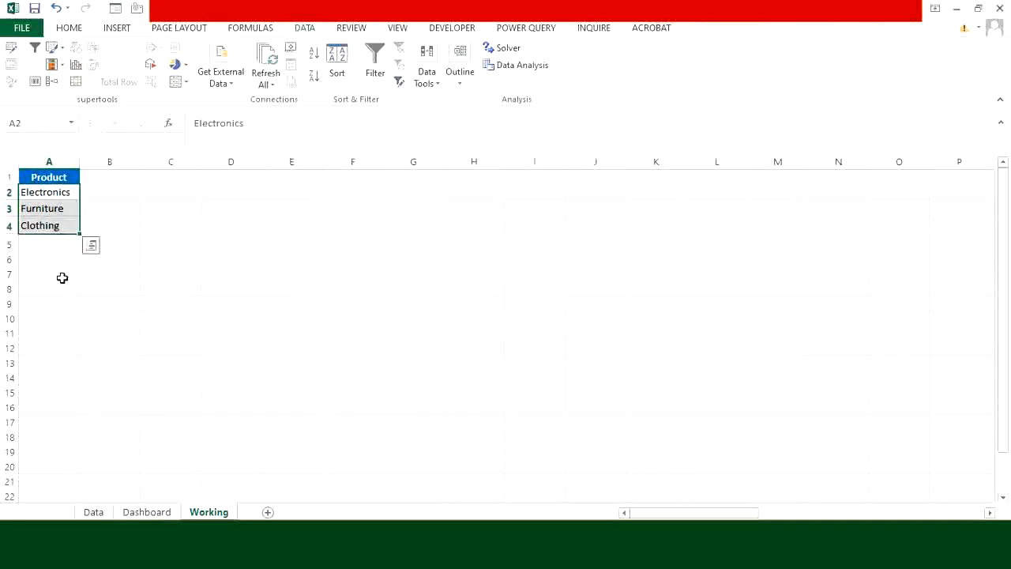
key("ctrl+c")
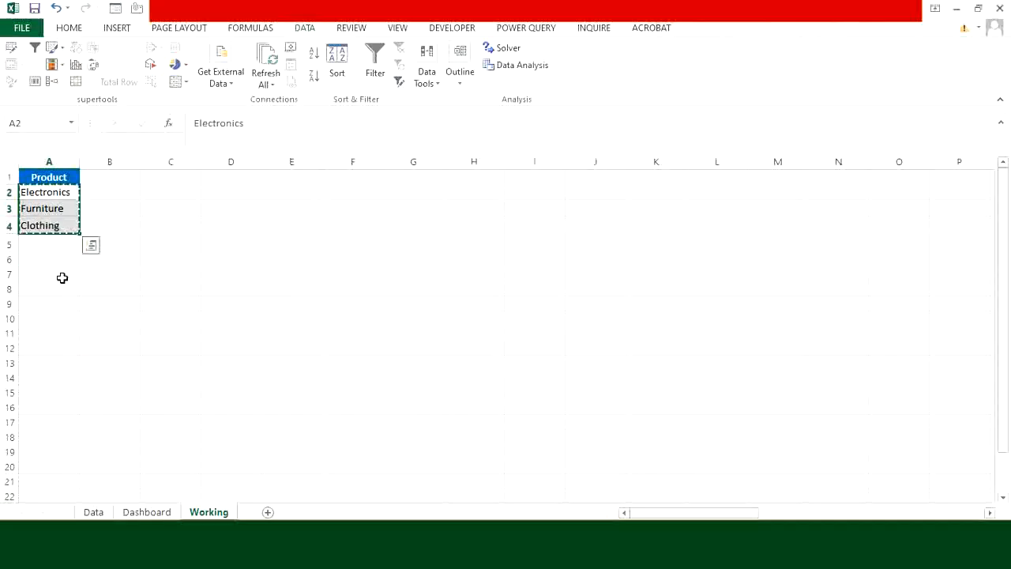
right_click(172, 178)
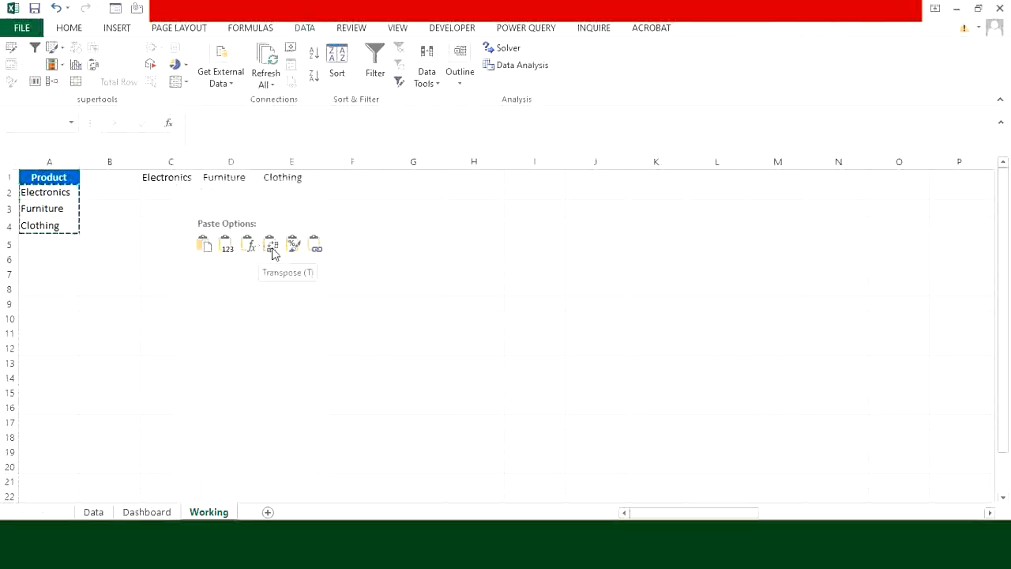
left_click(272, 249)
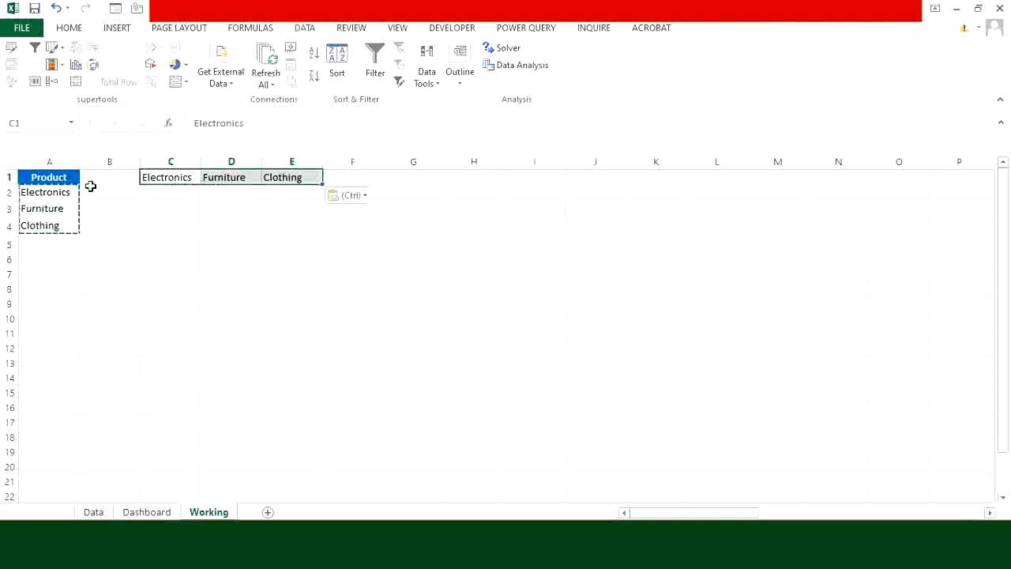
left_click(214, 198)
key("Escape")
left_click(177, 192)
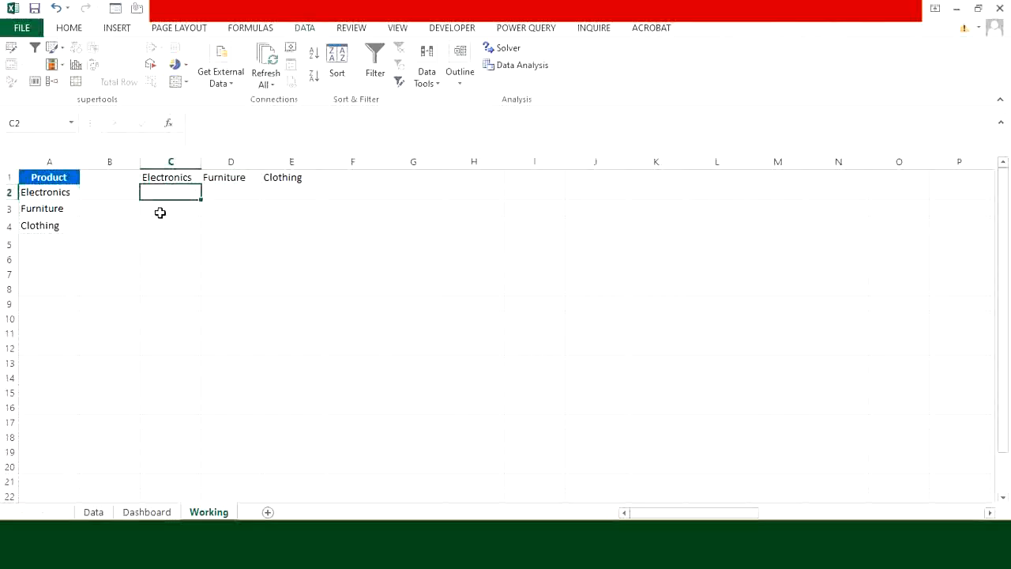
Copy the row of product names in C1:E1 to the Data sheet, starting at cell H2.
left_click_drag(178, 176, 288, 176)
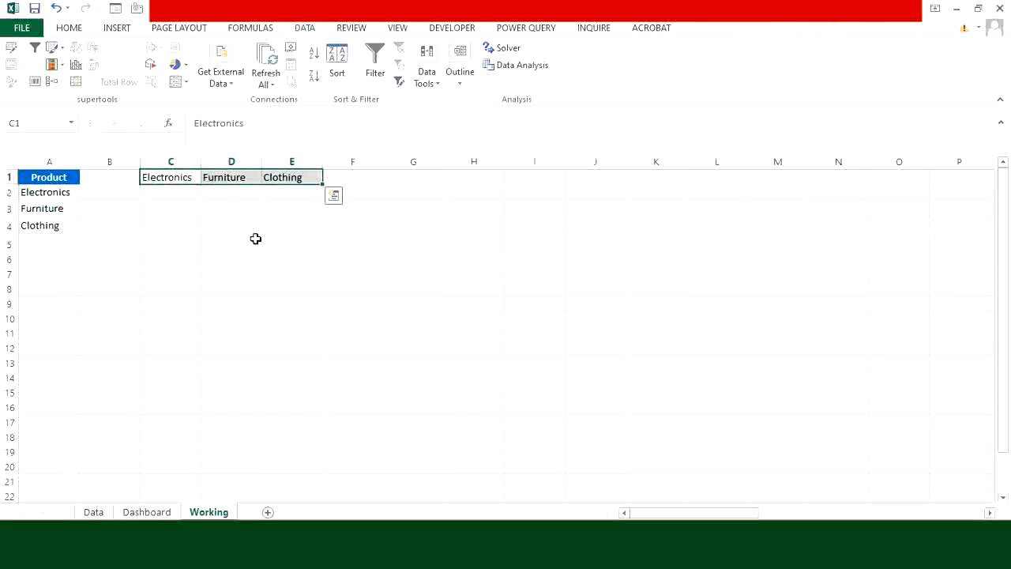
key("ctrl+c")
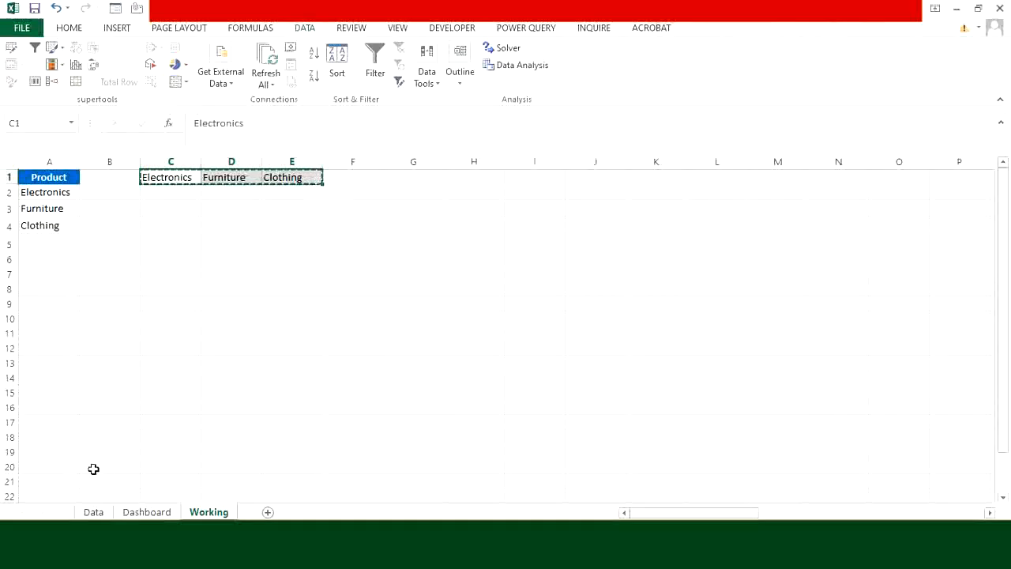
left_click(93, 512)
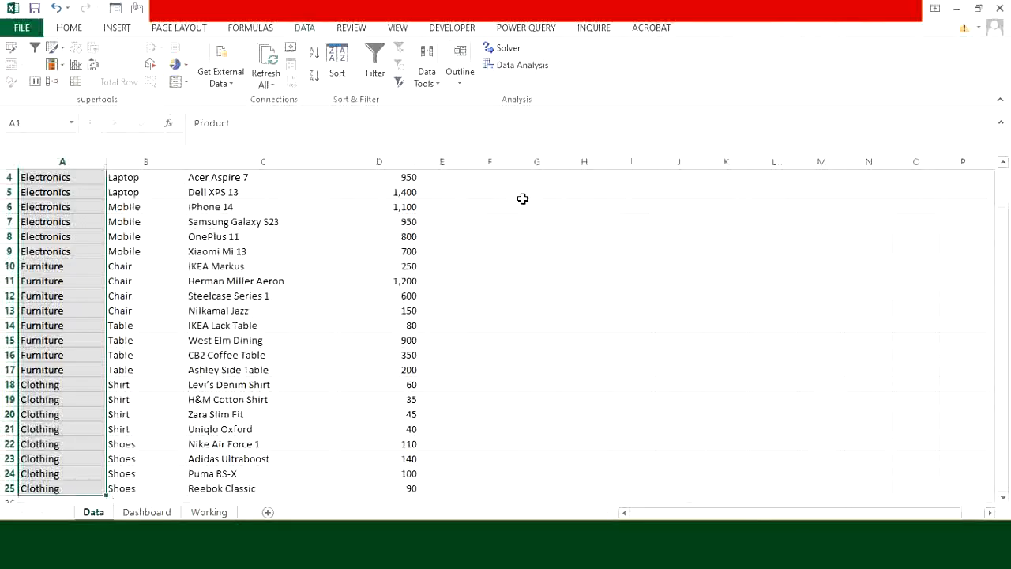
scroll(568, 176, "up", 1)
left_click(571, 194)
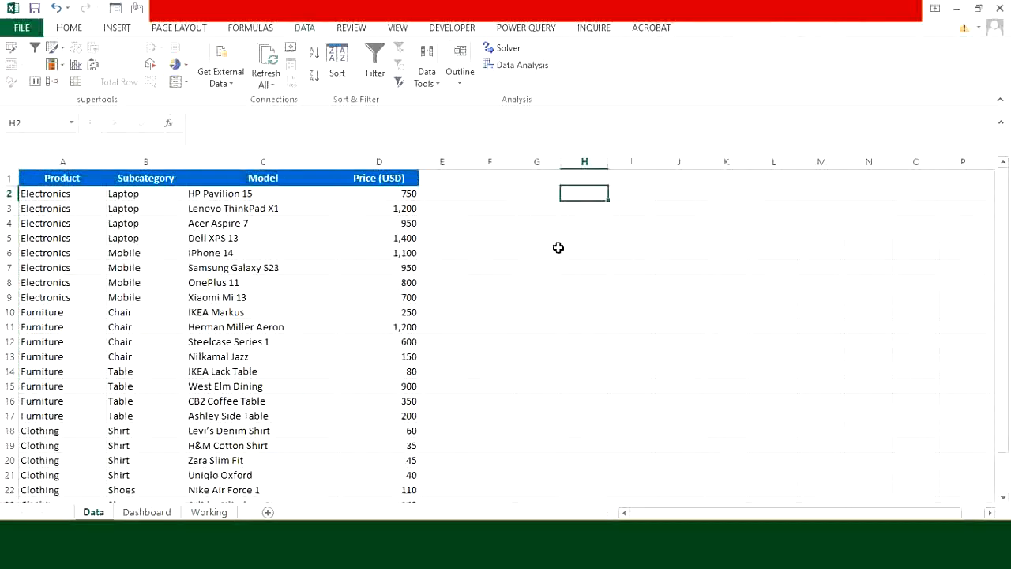
key("ctrl+v")
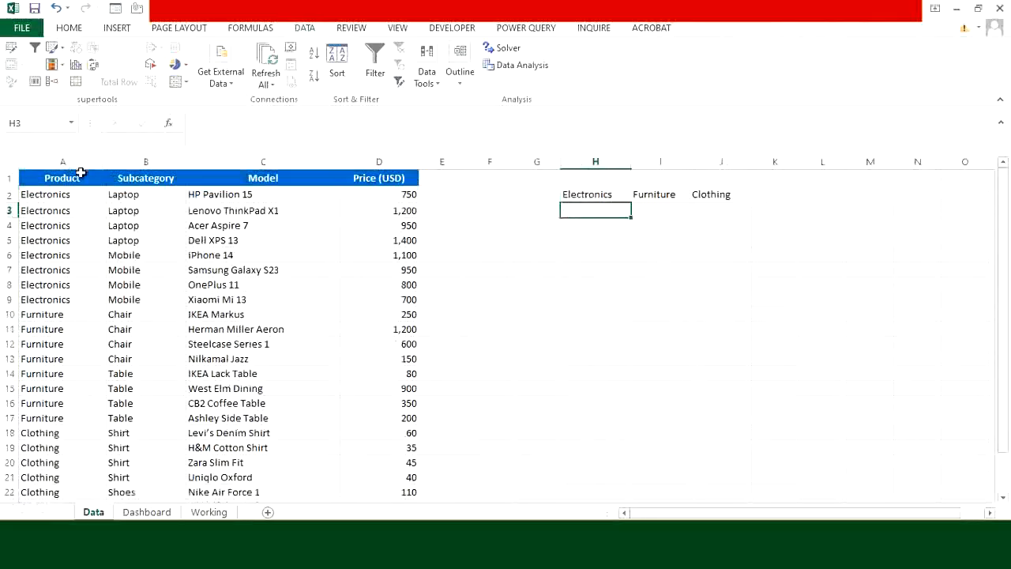
Copy the Product header from A1 into H1:J1 above the Electronics, Furniture and Clothing entries.
left_click(79, 177)
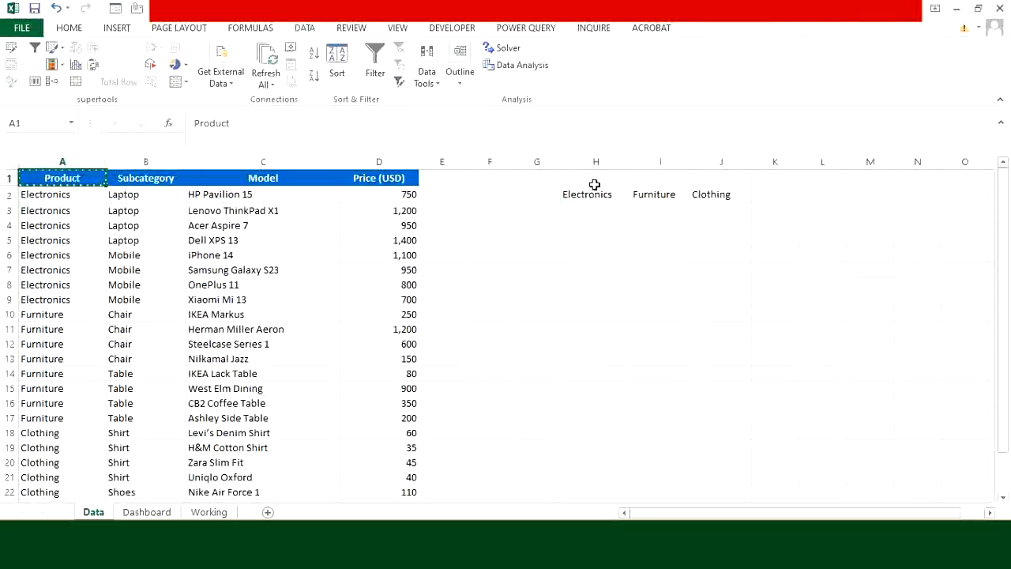
left_click_drag(595, 178, 697, 174)
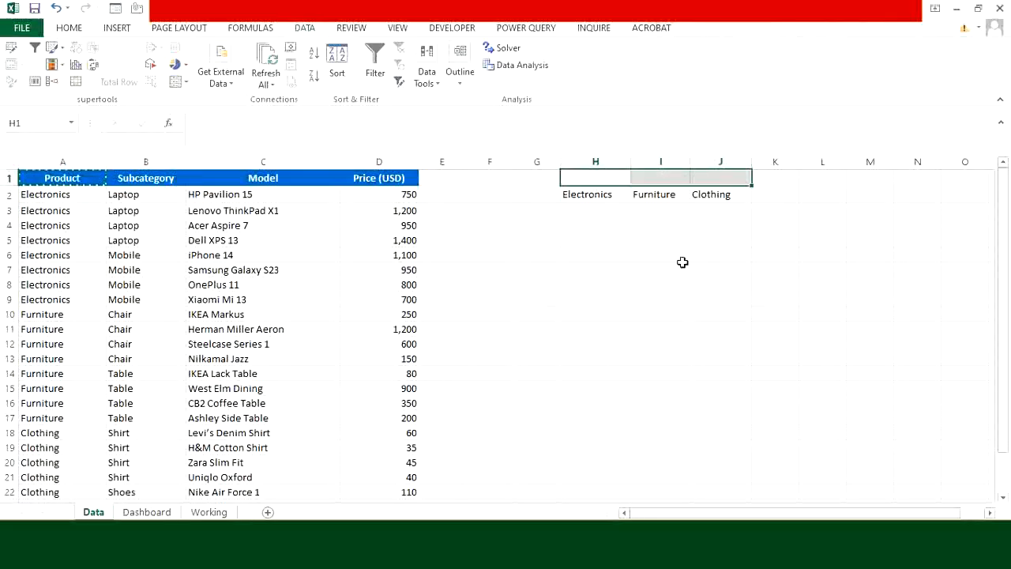
key("ctrl+v")
left_click(660, 241)
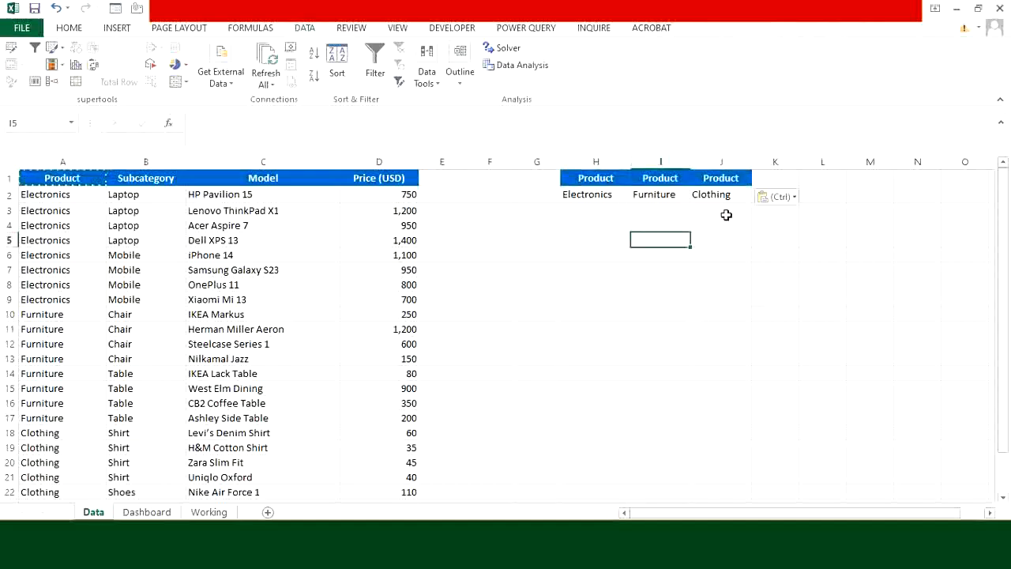
left_click(600, 178)
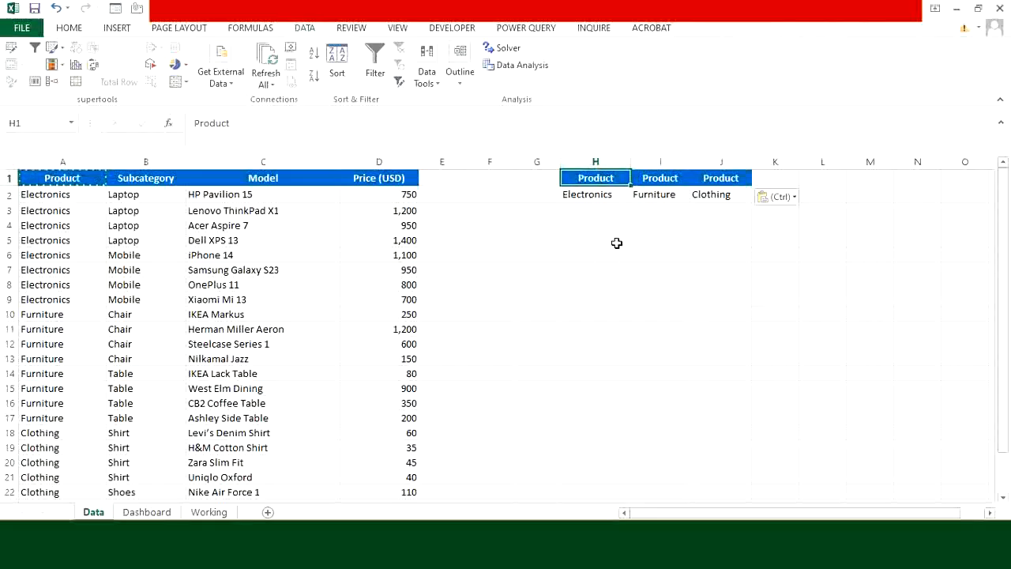
Insert an entire blank column before each of the three Product criteria cells H1, I1 and J1.
left_click(652, 179, "ctrl")
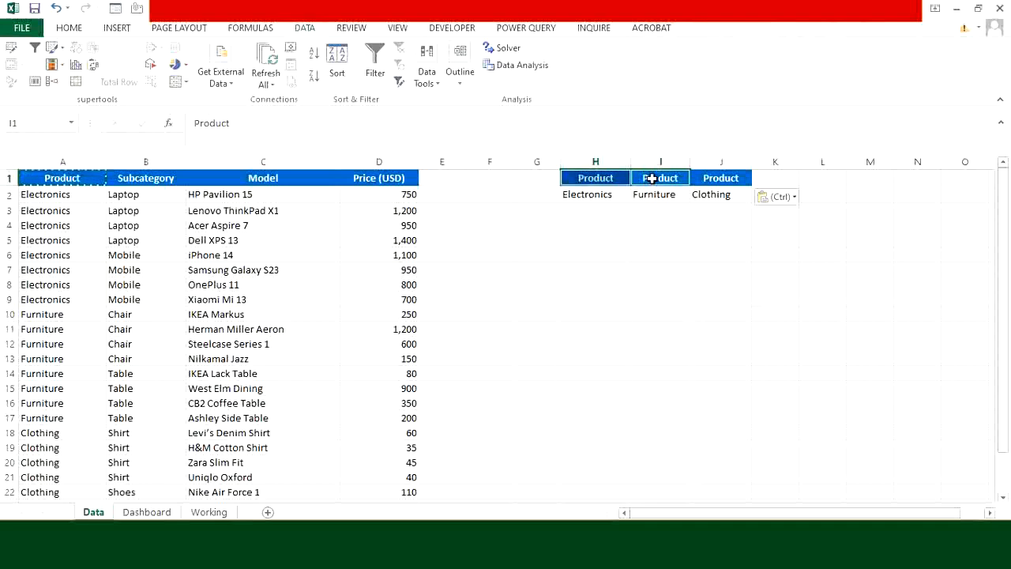
left_click(711, 178, "ctrl")
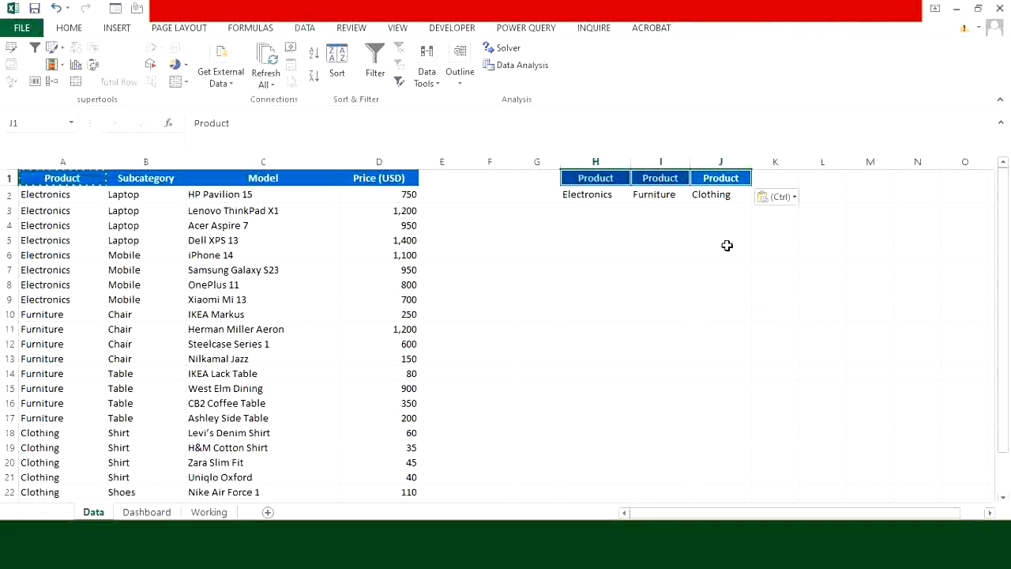
key("ctrl+shift+equal")
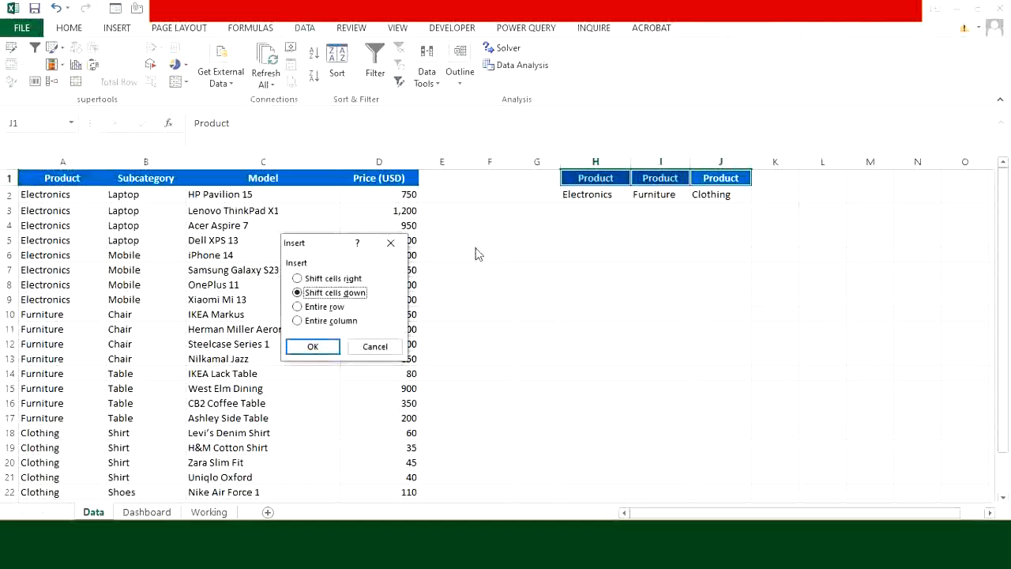
left_click(298, 321)
left_click(327, 346)
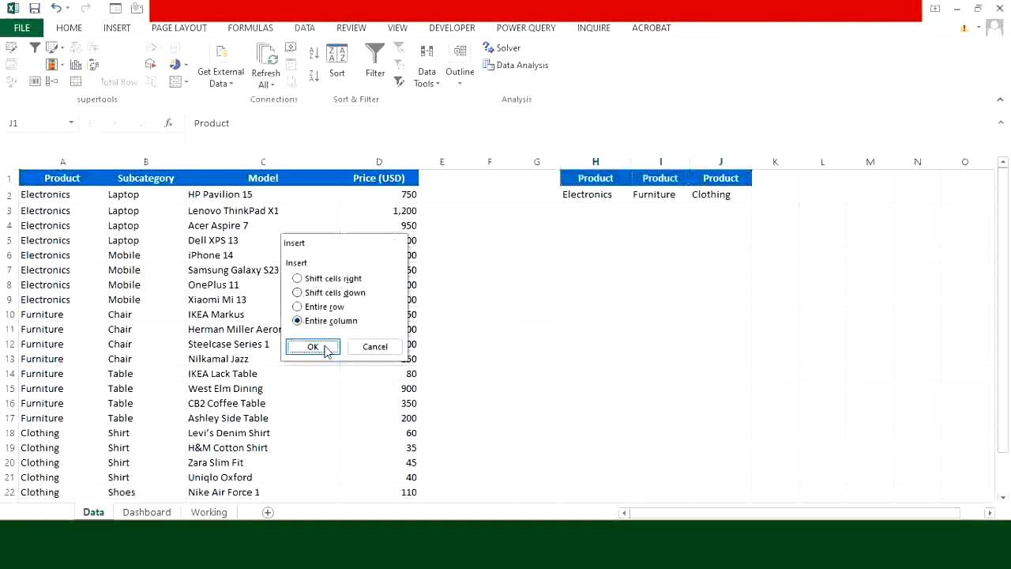
left_click(636, 225)
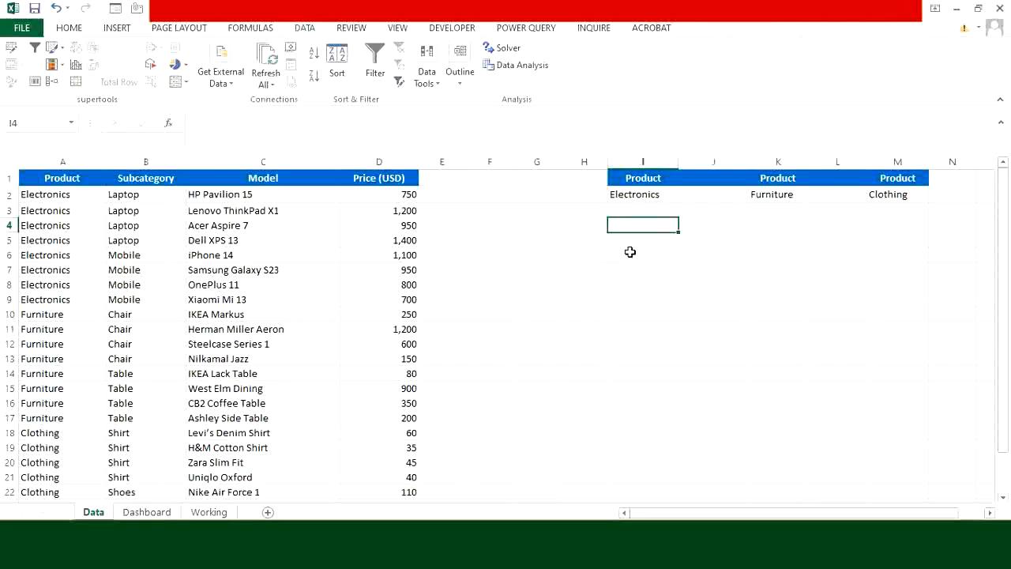
Use Advanced Filter on columns A:B with criteria I1:I2 to copy only the unique Electronics records to I4.
left_click_drag(63, 161, 128, 167)
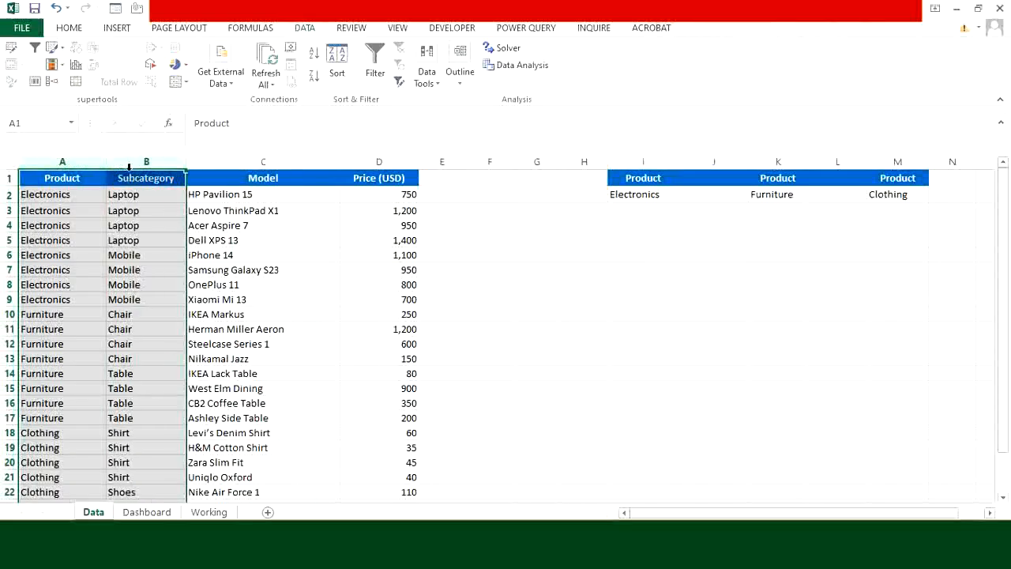
key("alt")
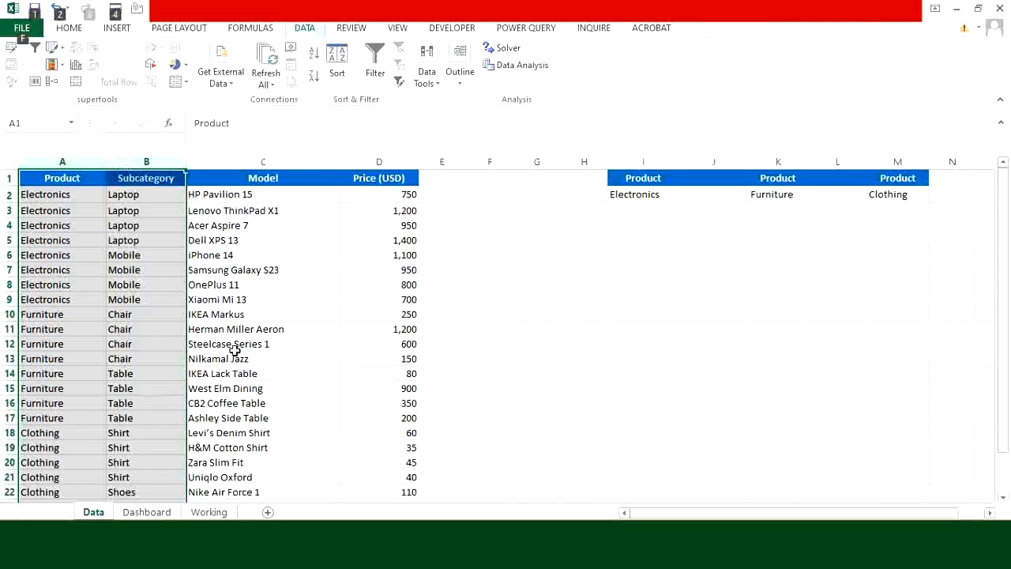
key("a")
key("q")
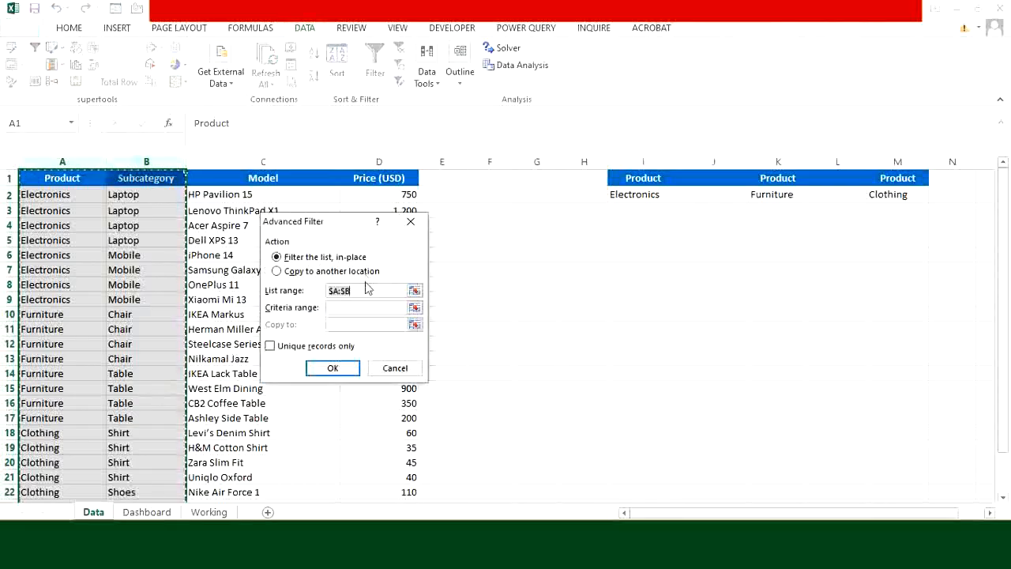
left_click(277, 271)
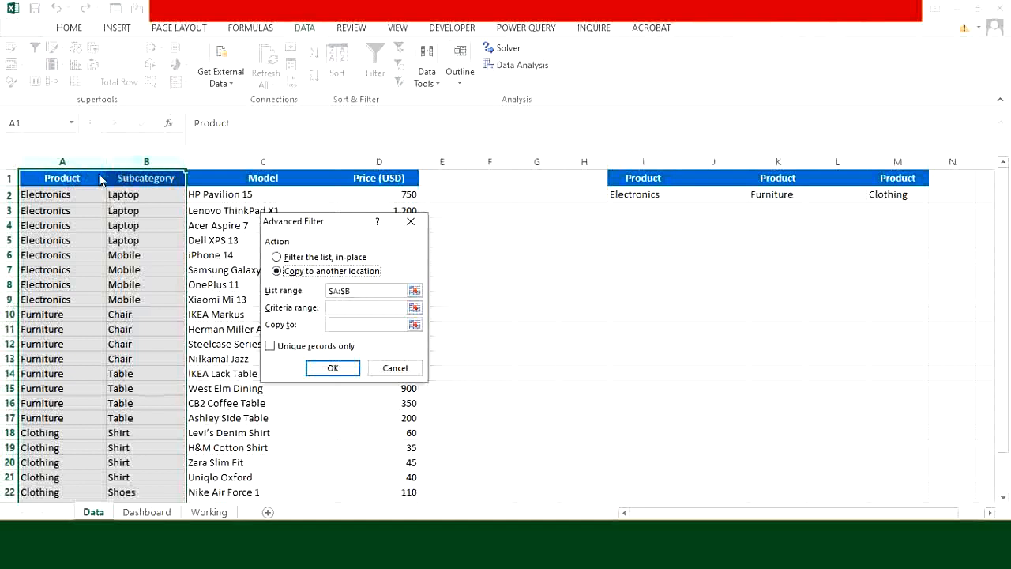
left_click(329, 310)
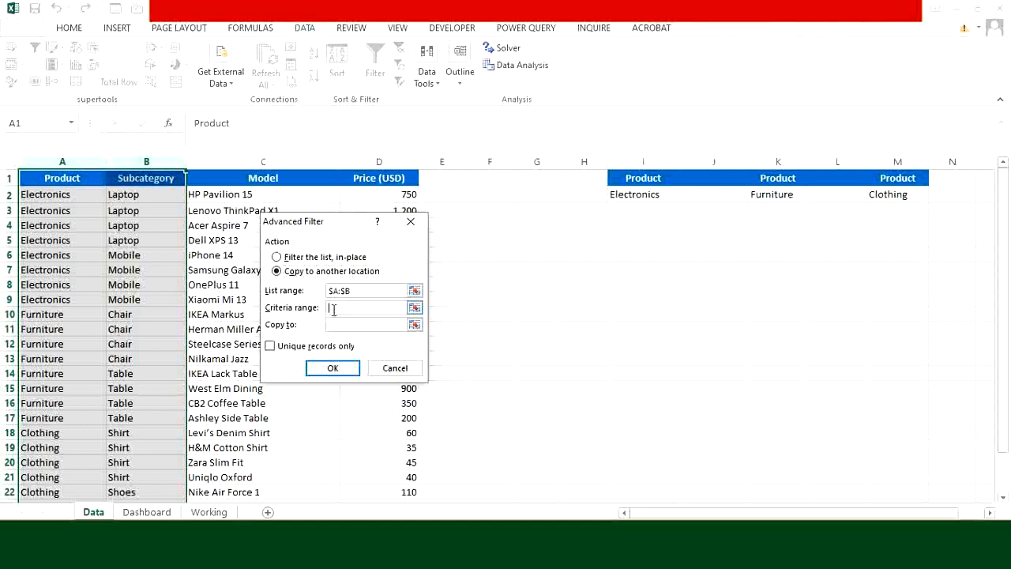
left_click_drag(643, 177, 649, 193)
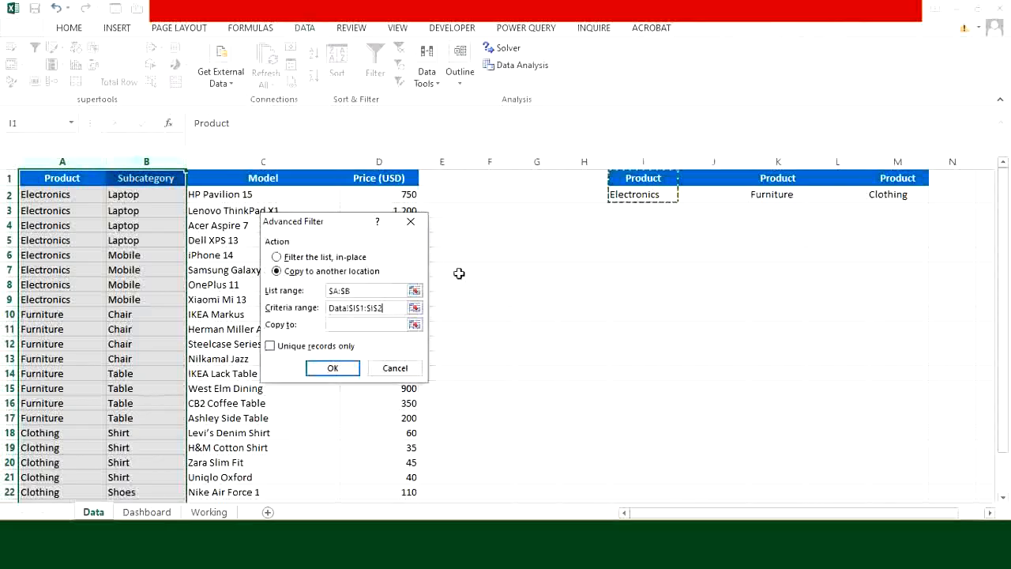
left_click(350, 326)
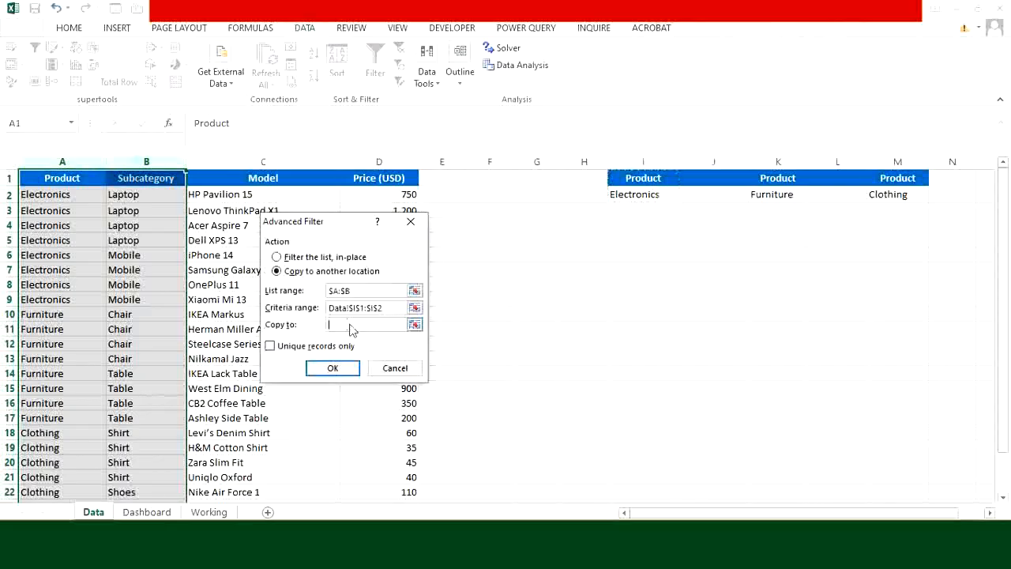
left_click(634, 225)
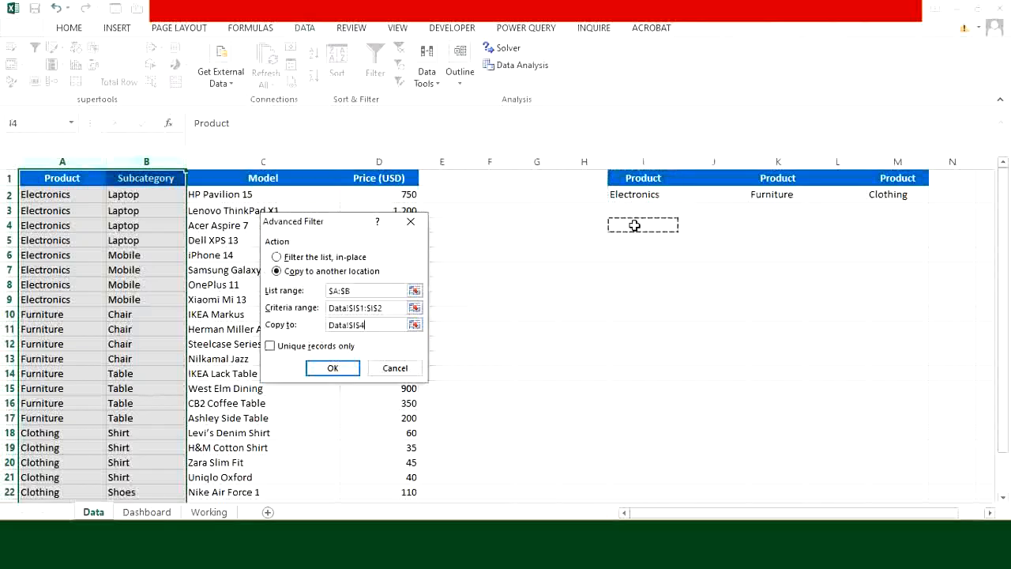
left_click(270, 346)
left_click(343, 369)
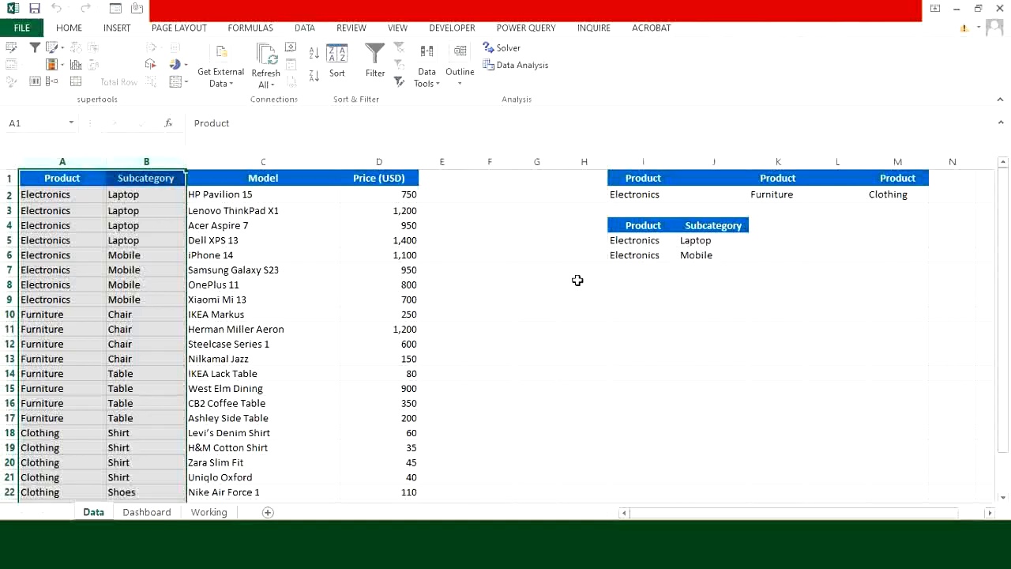
Use Advanced Filter on columns A:B with criteria K1:K2 to copy only the unique Furniture records to K4.
left_click(138, 214)
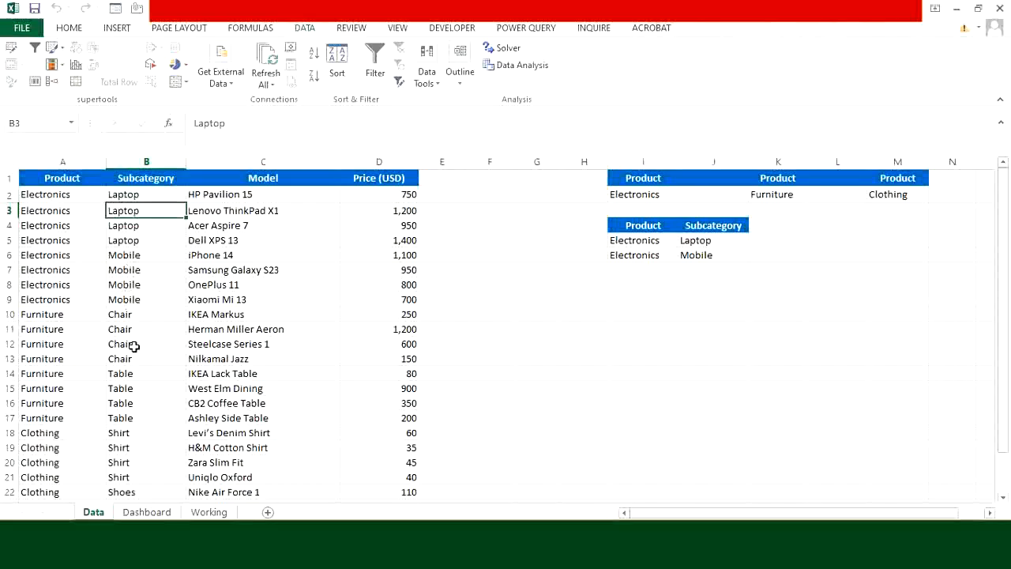
left_click(752, 231)
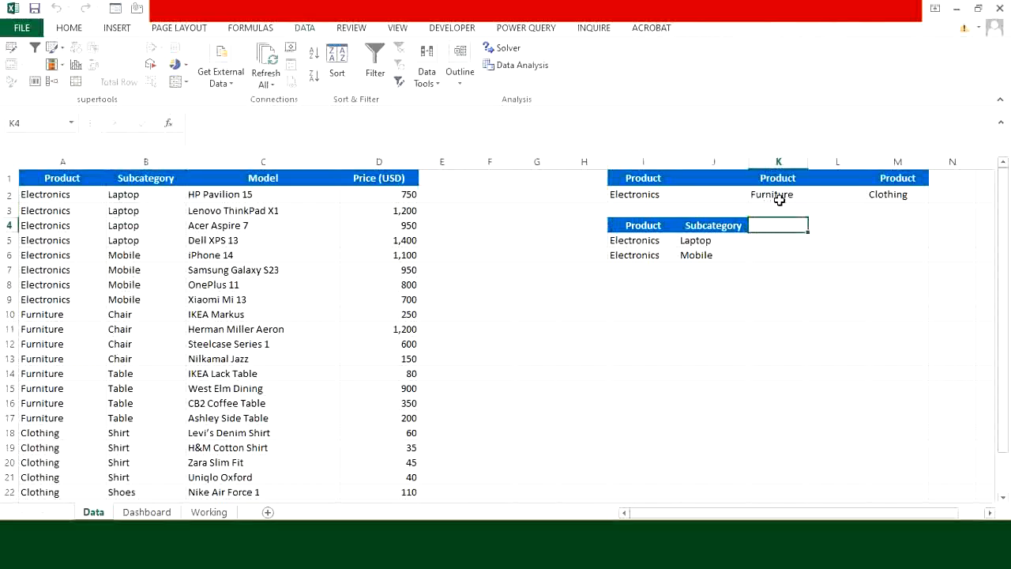
left_click_drag(64, 172, 114, 170)
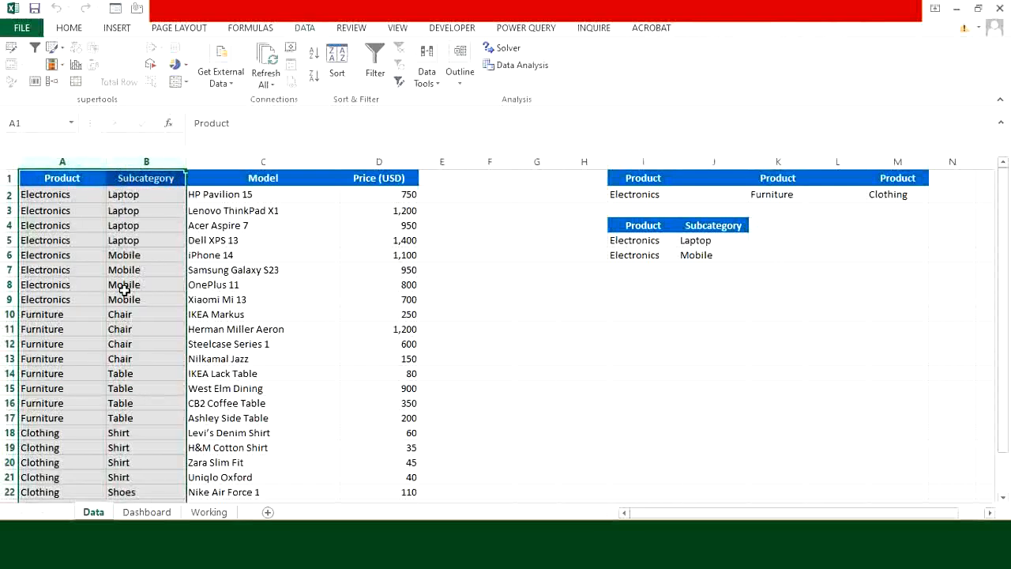
key("alt")
key("a")
key("q")
left_click(275, 271)
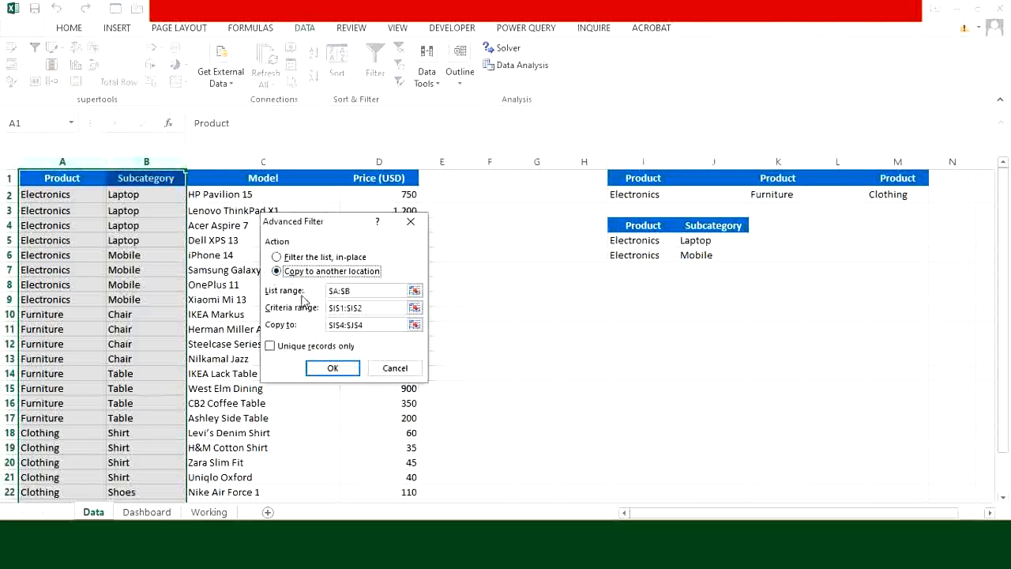
left_click(353, 307)
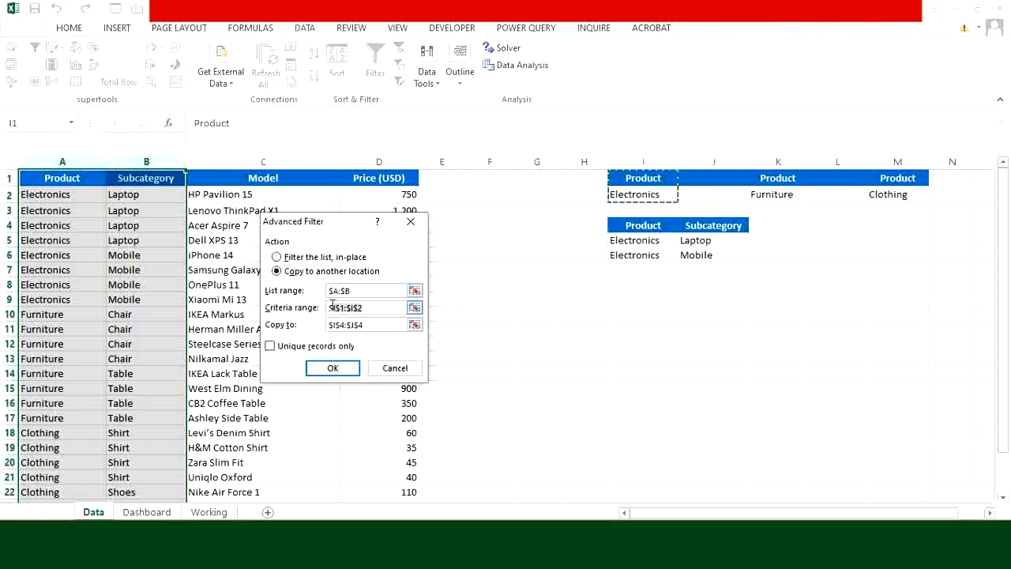
left_click_drag(333, 305, 330, 309)
key("BackSpace")
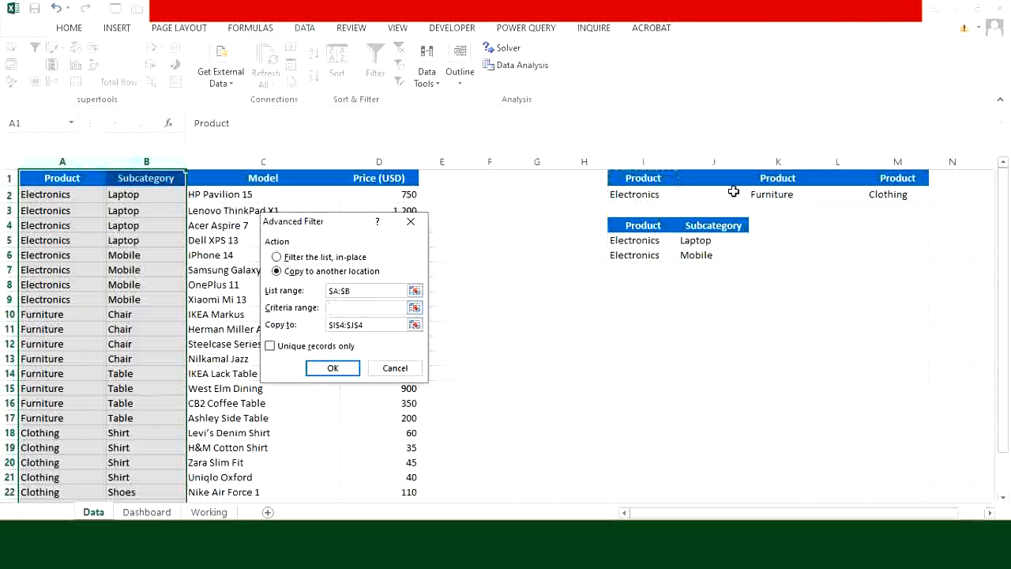
left_click_drag(778, 178, 778, 195)
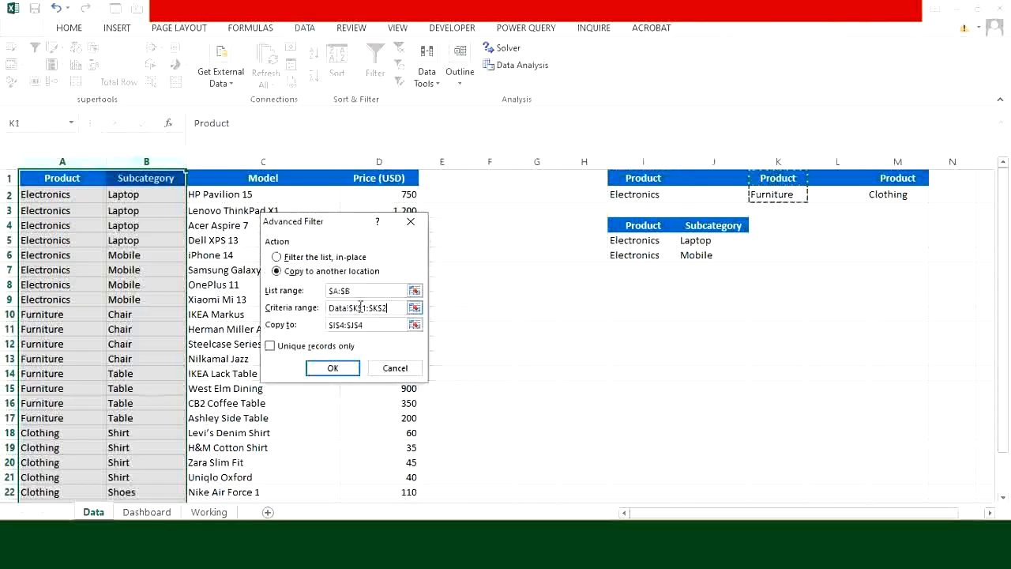
left_click(373, 325)
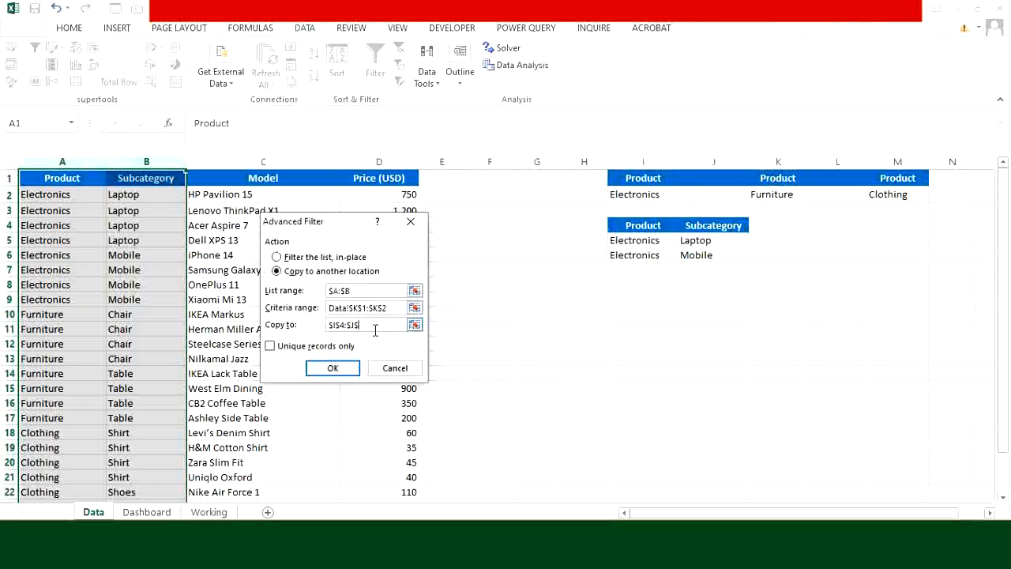
left_click(763, 227)
left_click(270, 345)
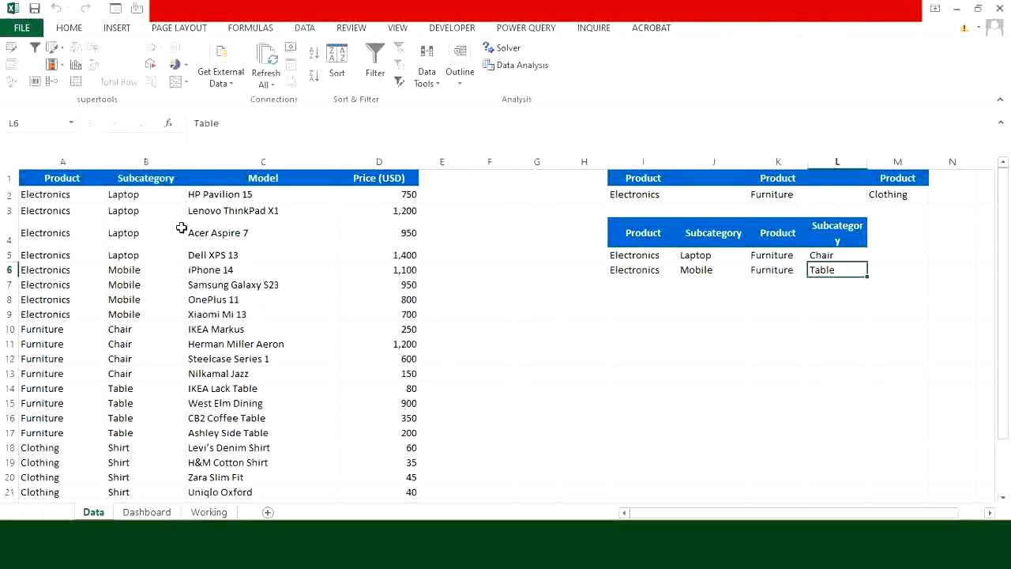
Use Advanced Filter on columns A:B with criteria M1:M2 to copy only the unique Clothing records to M4.
left_click(63, 162)
left_click_drag(63, 162, 127, 161)
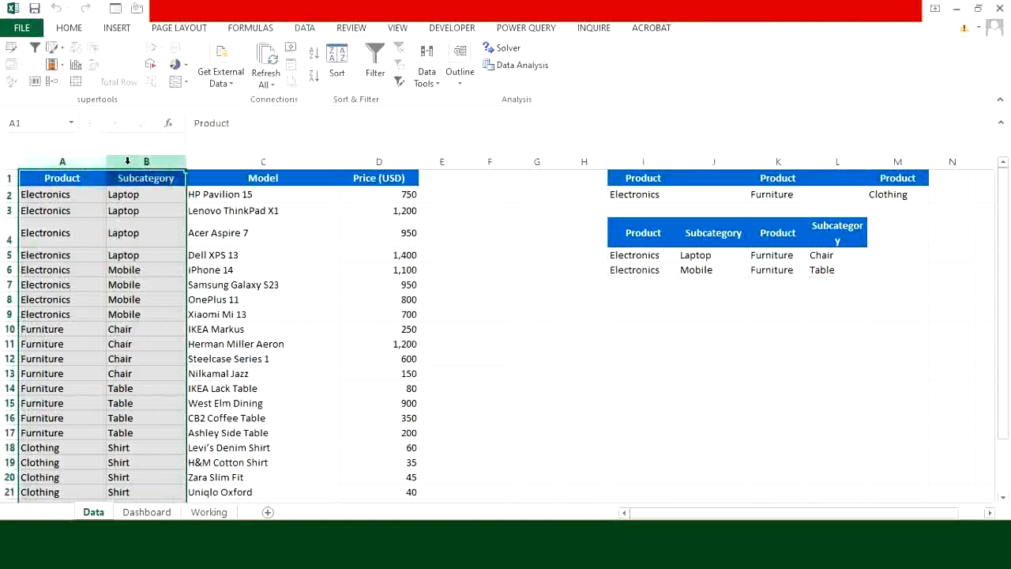
key("alt+a")
key("q")
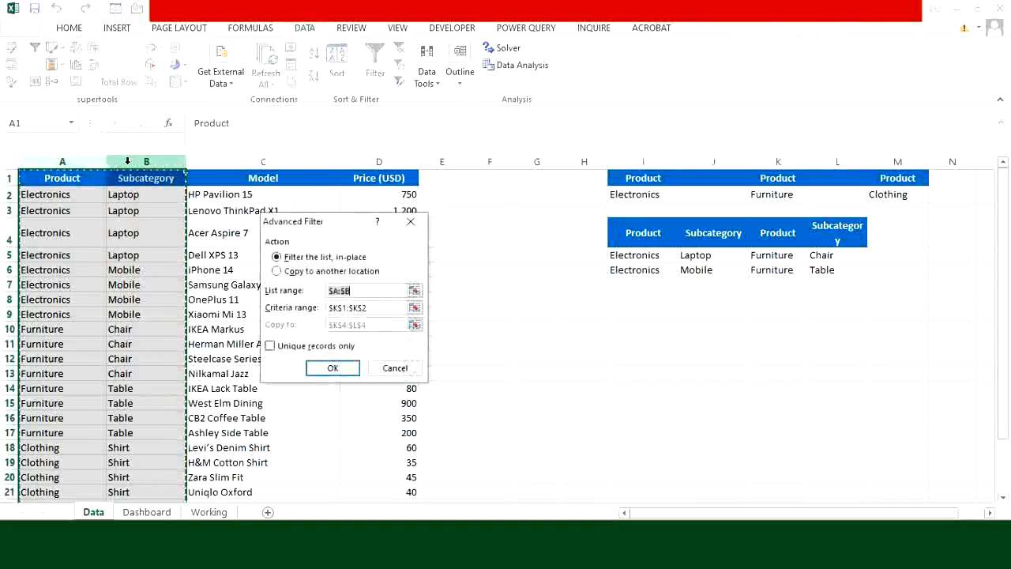
left_click(276, 271)
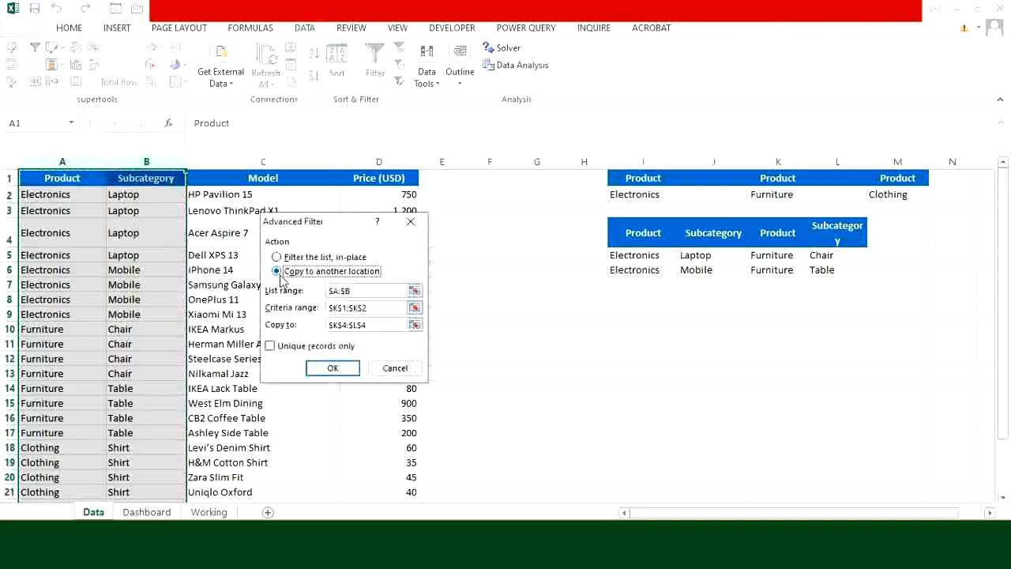
left_click(355, 307)
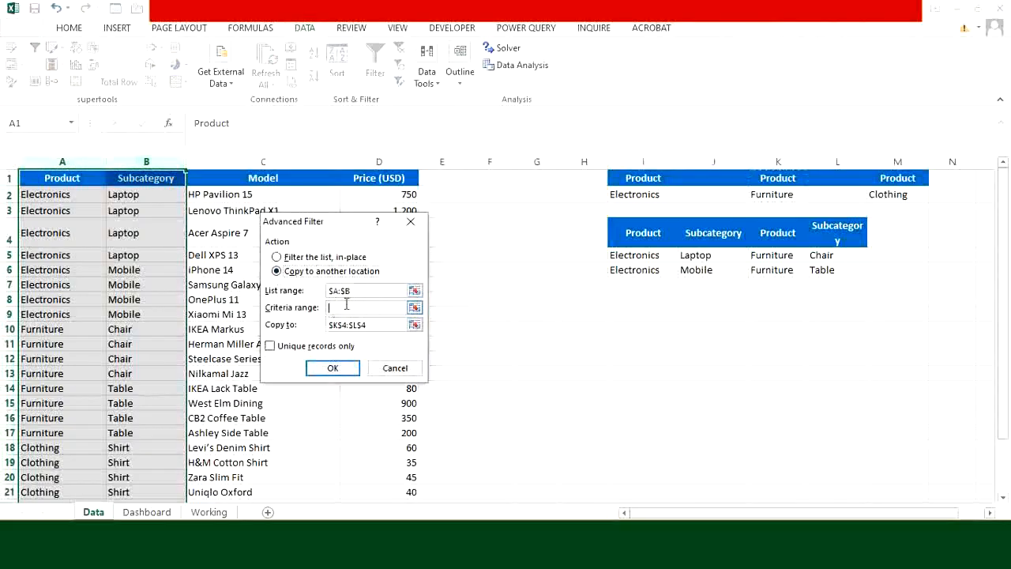
left_click_drag(900, 178, 908, 188)
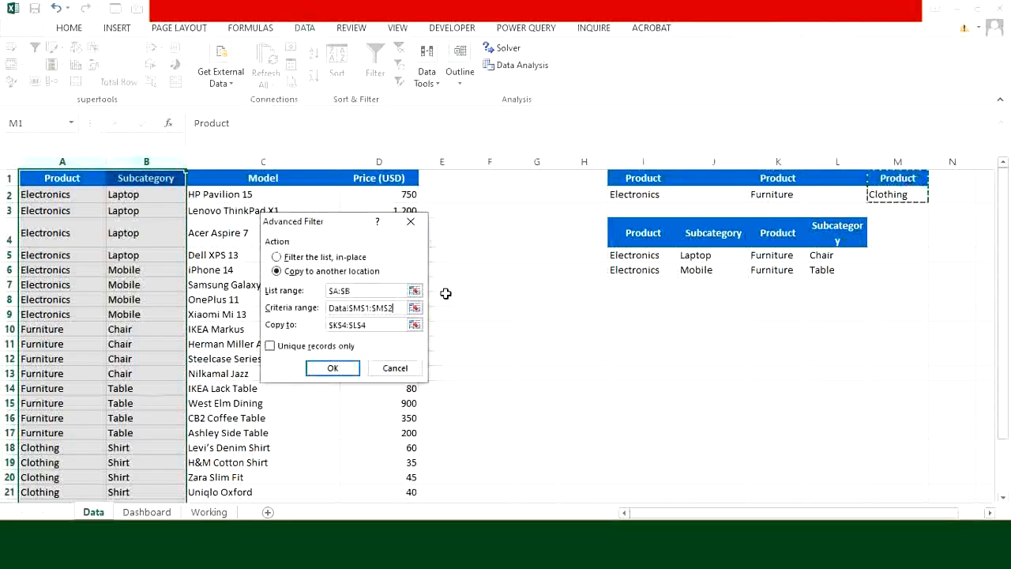
left_click_drag(386, 324, 331, 324)
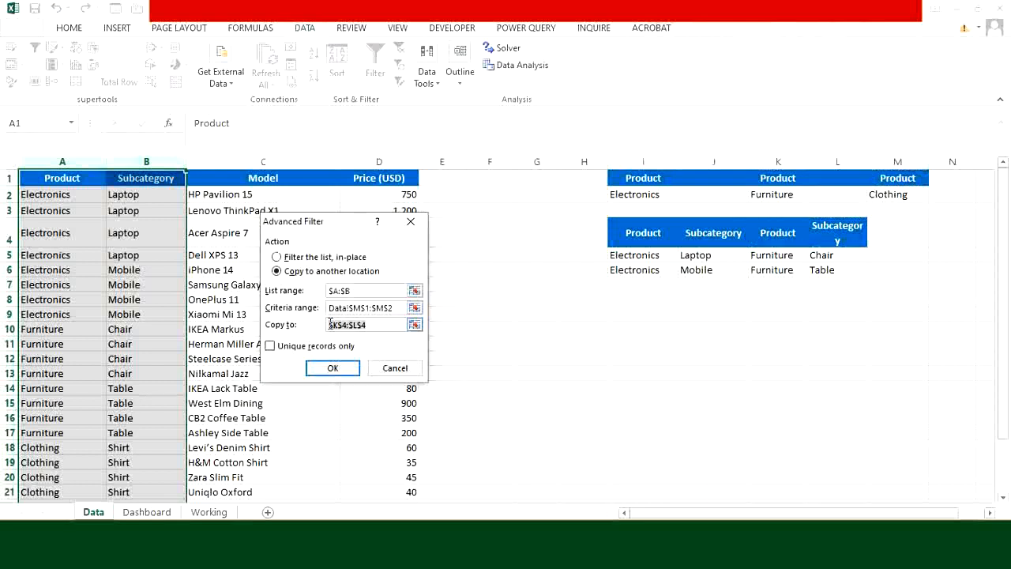
key("BackSpace")
left_click(897, 233)
left_click(272, 349)
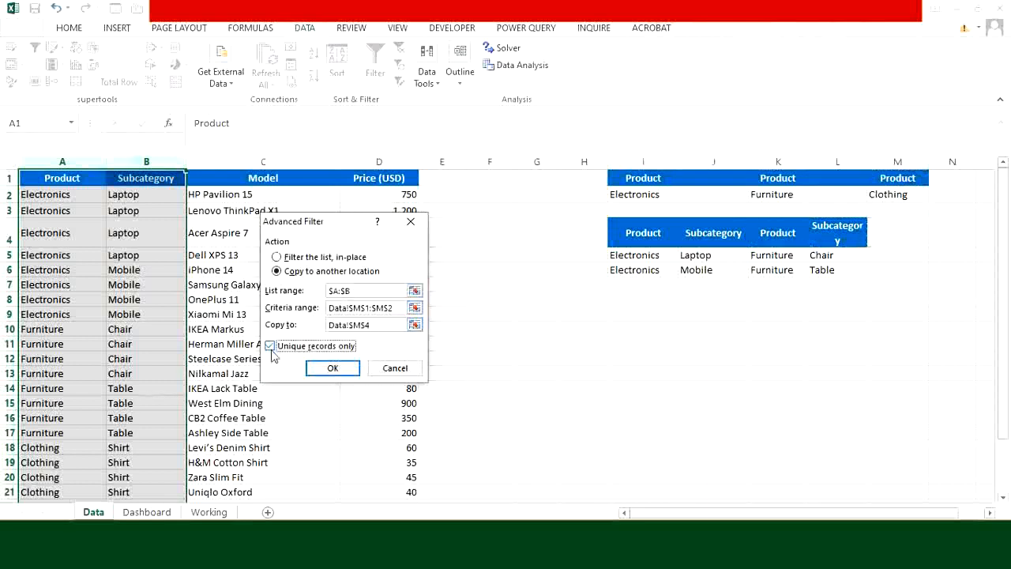
left_click(335, 368)
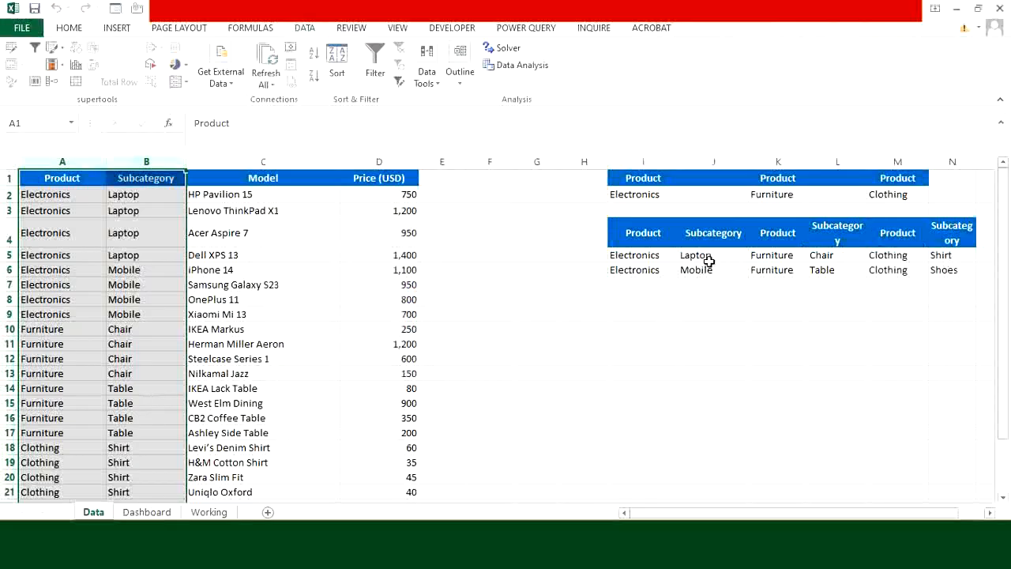
Copy the subcategory values in J5:J6, L5:L6 and N5:N6 to the Working sheet, starting at C2 under the product names.
left_click_drag(710, 258, 709, 271)
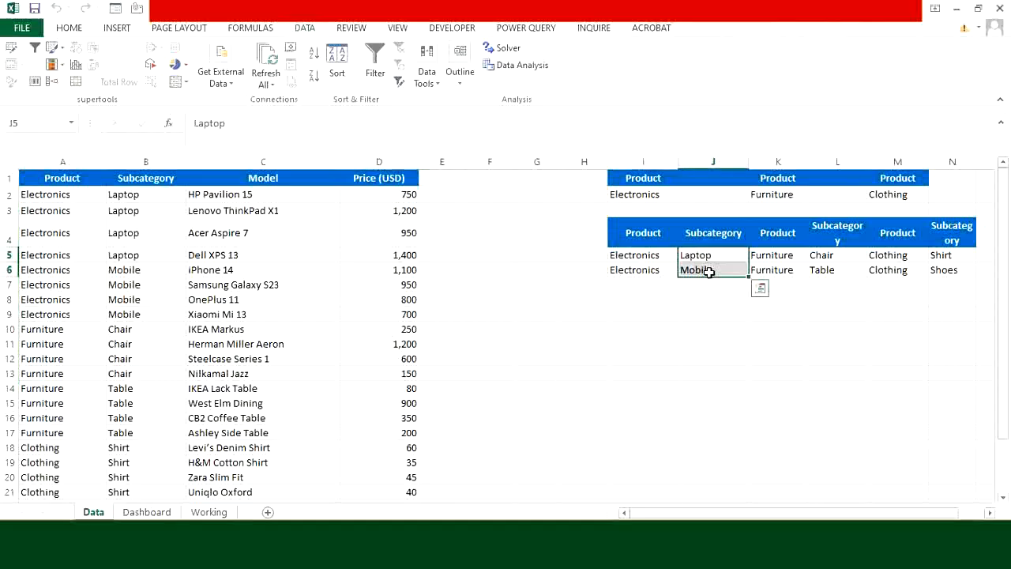
left_click_drag(833, 258, 829, 270)
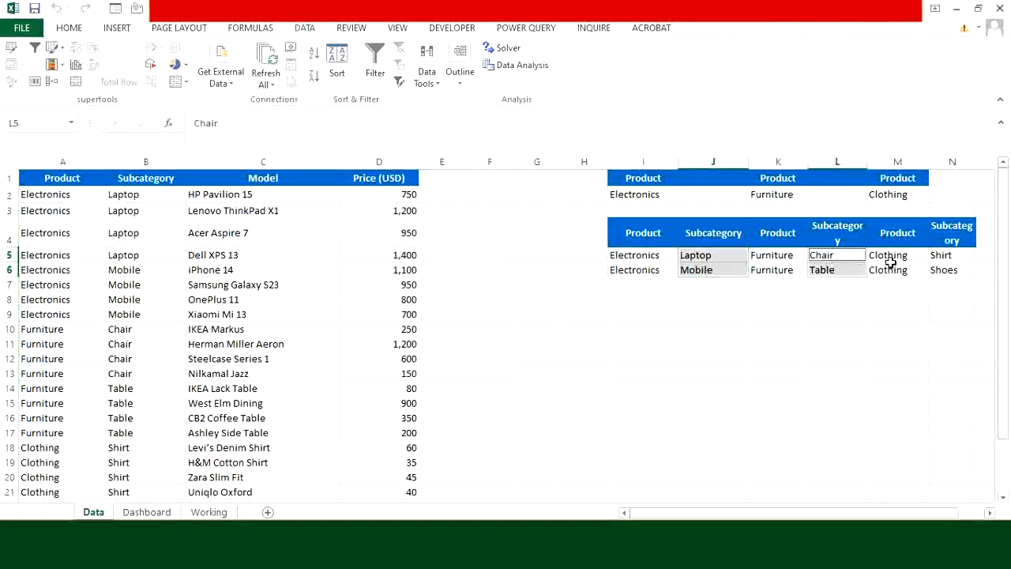
left_click_drag(935, 256, 938, 269)
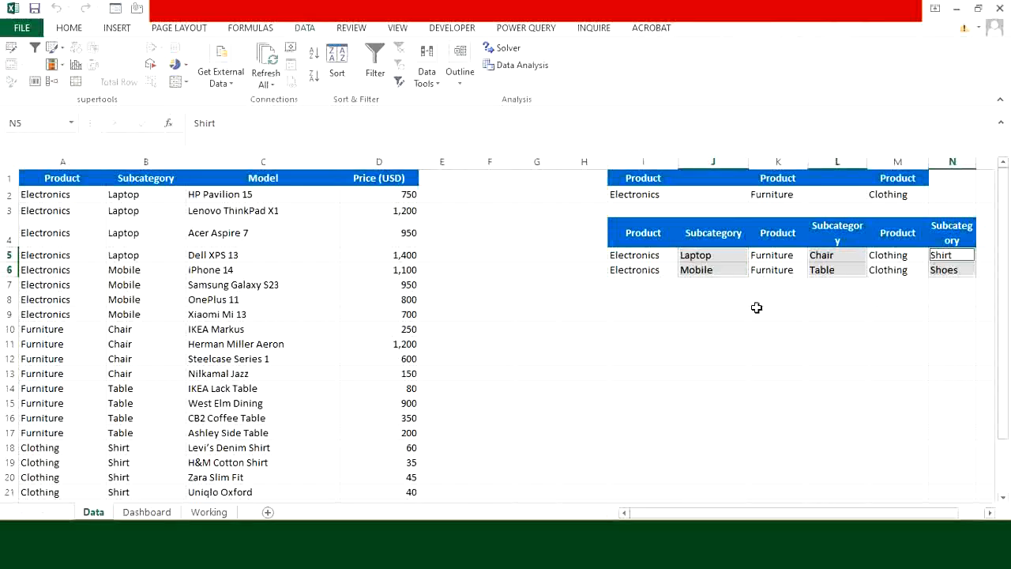
key("ctrl+c")
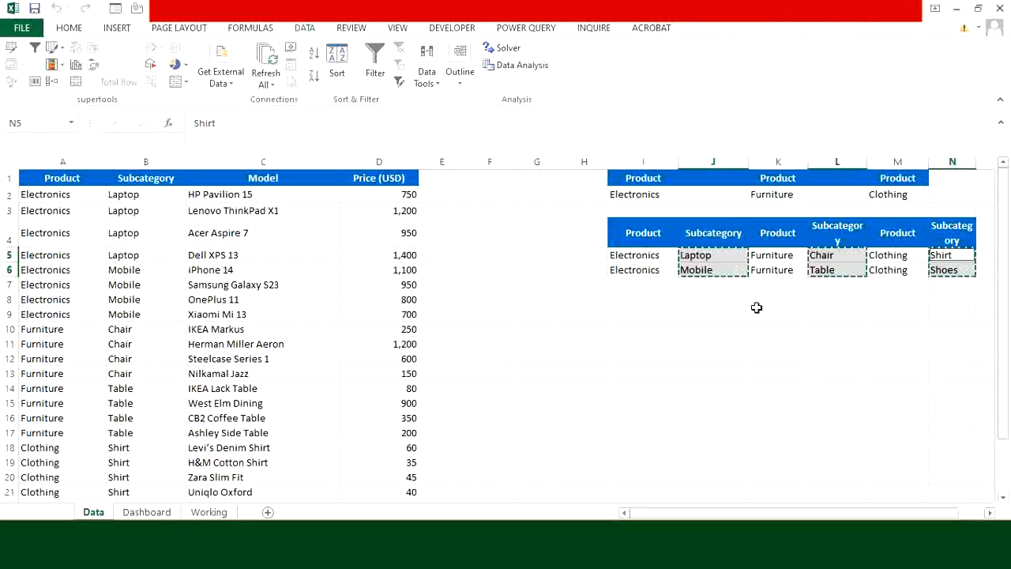
left_click(208, 512)
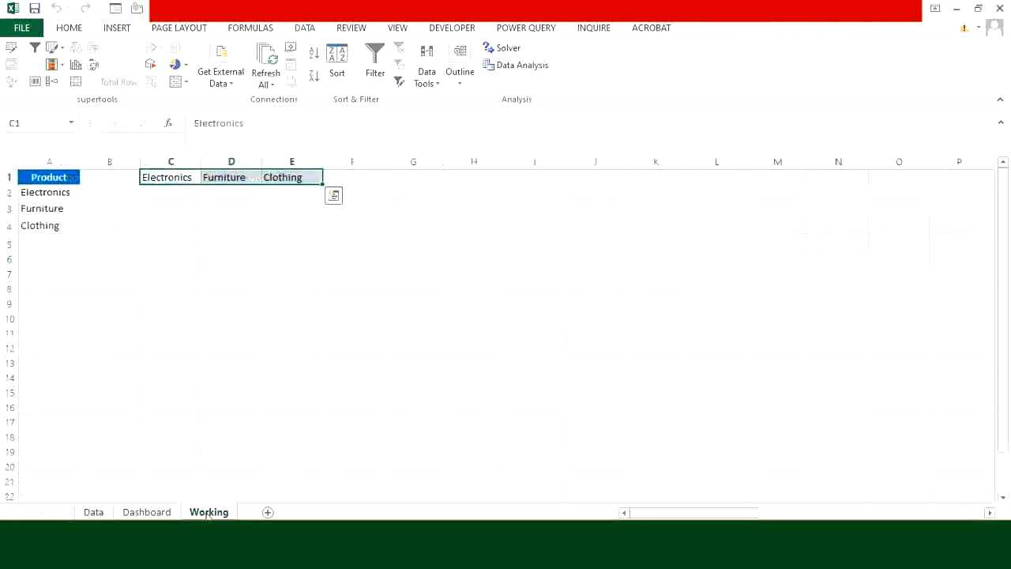
left_click(162, 192)
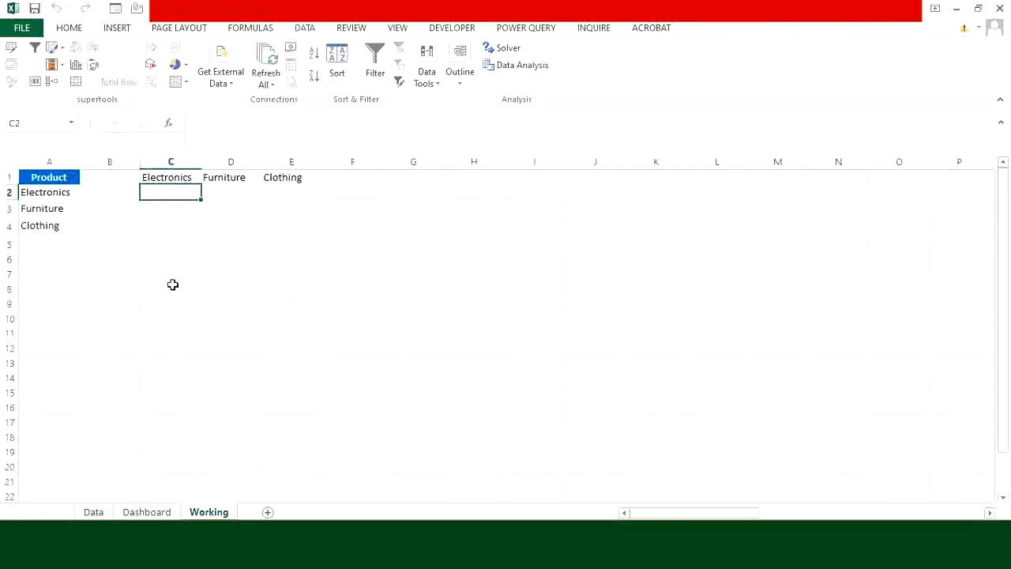
key("ctrl+v")
left_click(181, 242)
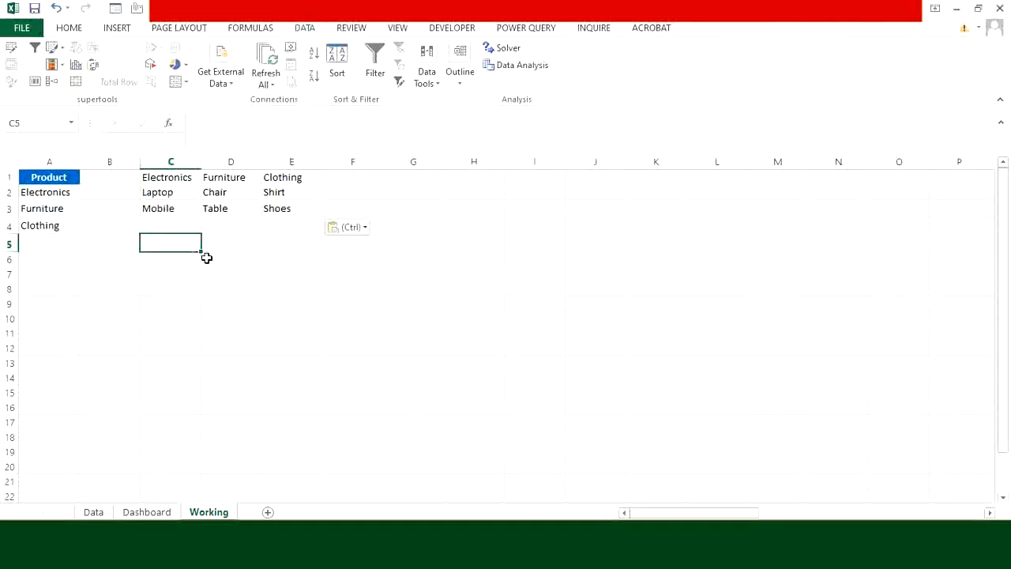
Insert an entire blank column before each of C1, D1 and E1, and delete the extra blank column before the Electronics list.
left_click(180, 178)
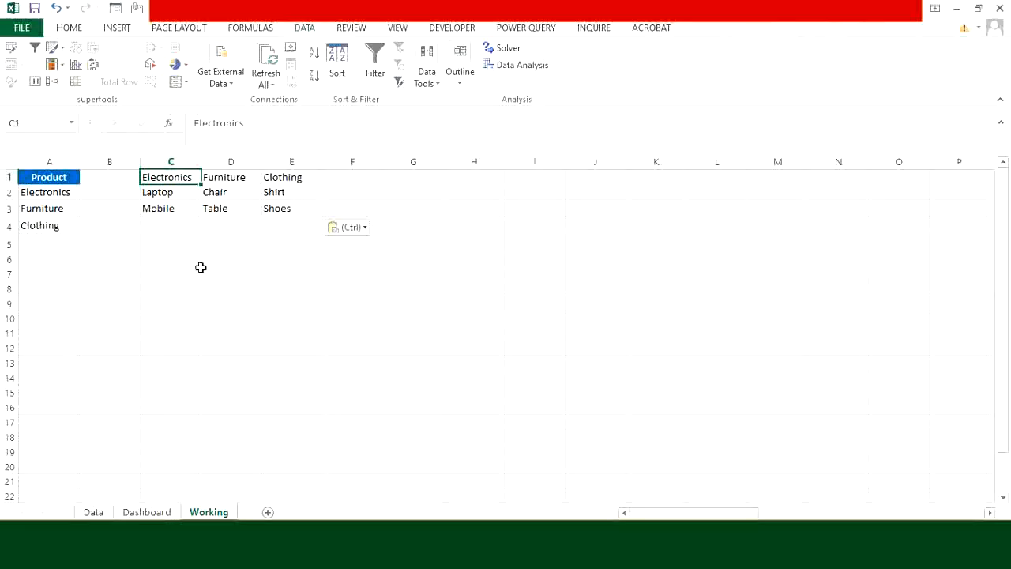
left_click(251, 175, "ctrl")
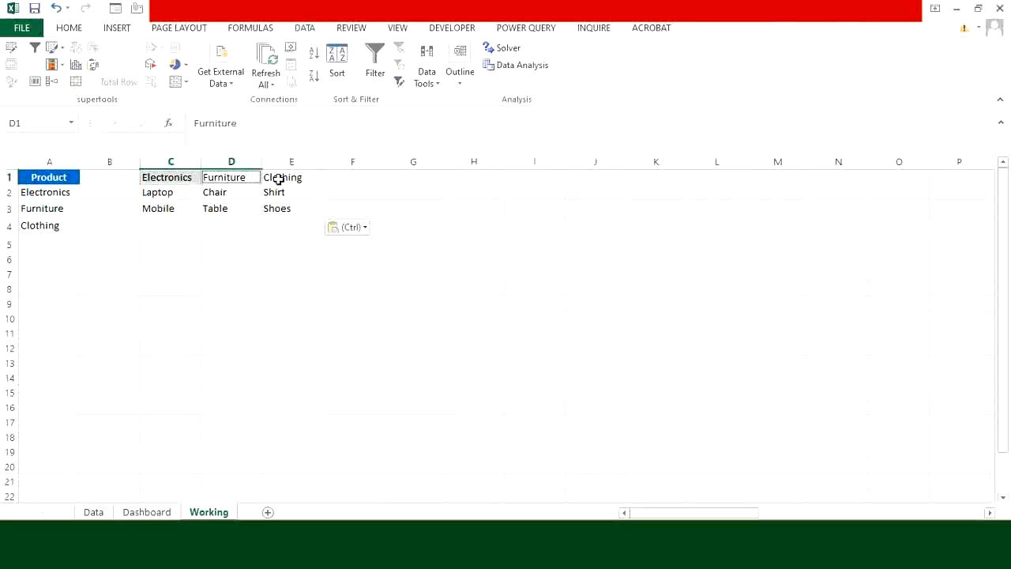
left_click(279, 179, "ctrl")
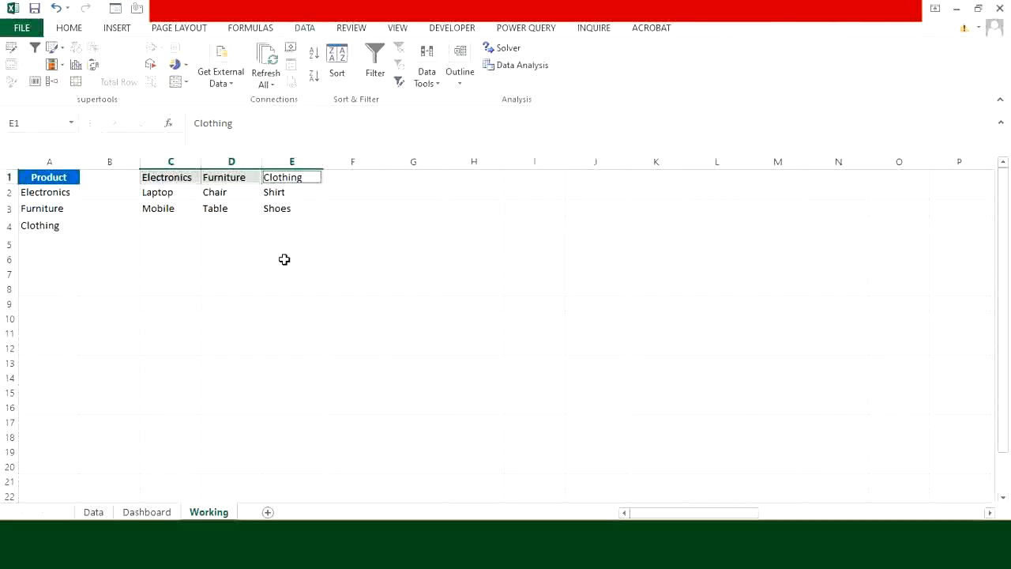
key("ctrl+shift+plus")
left_click(297, 320)
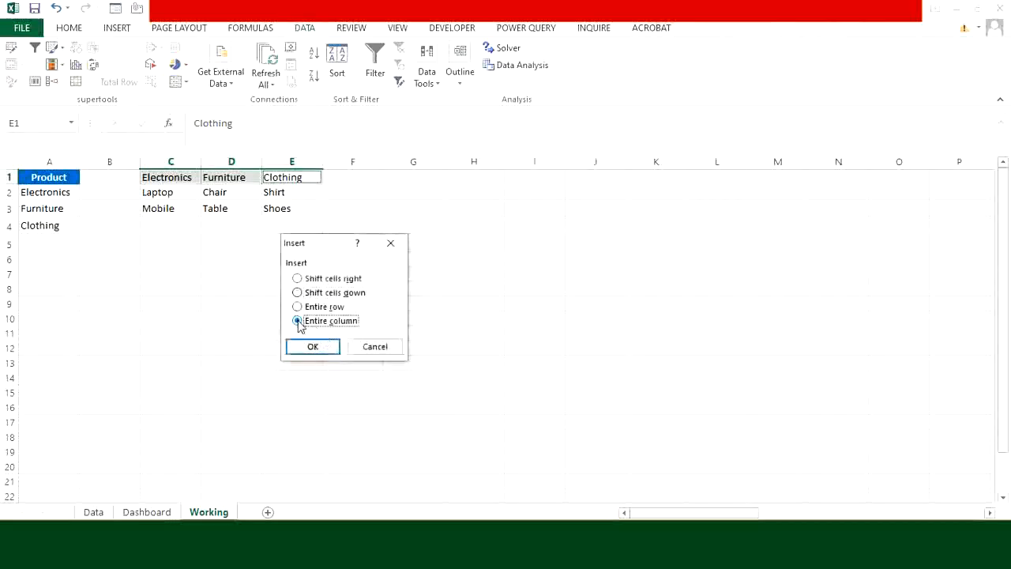
left_click(312, 346)
left_click(273, 274)
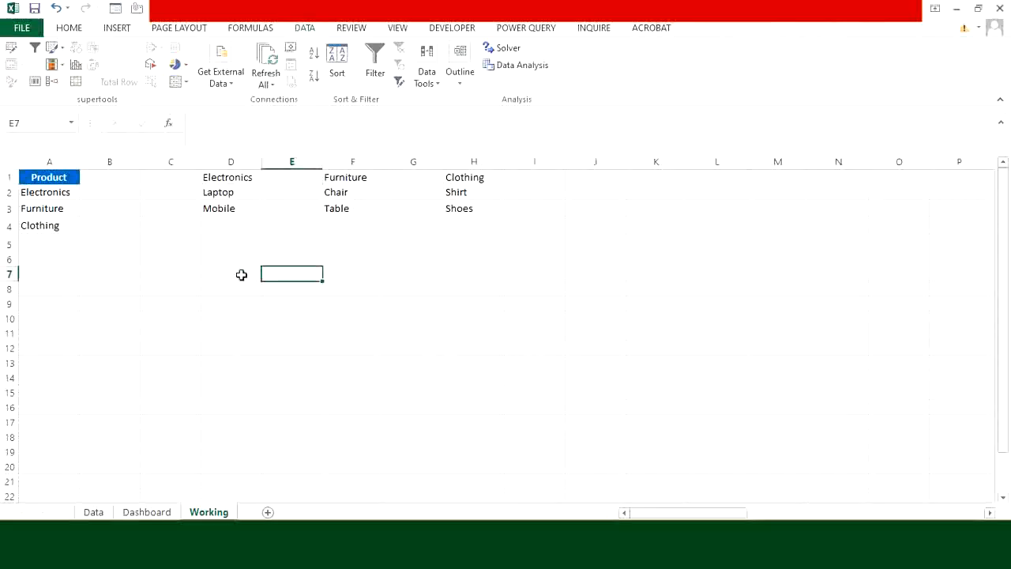
key("ctrl+z")
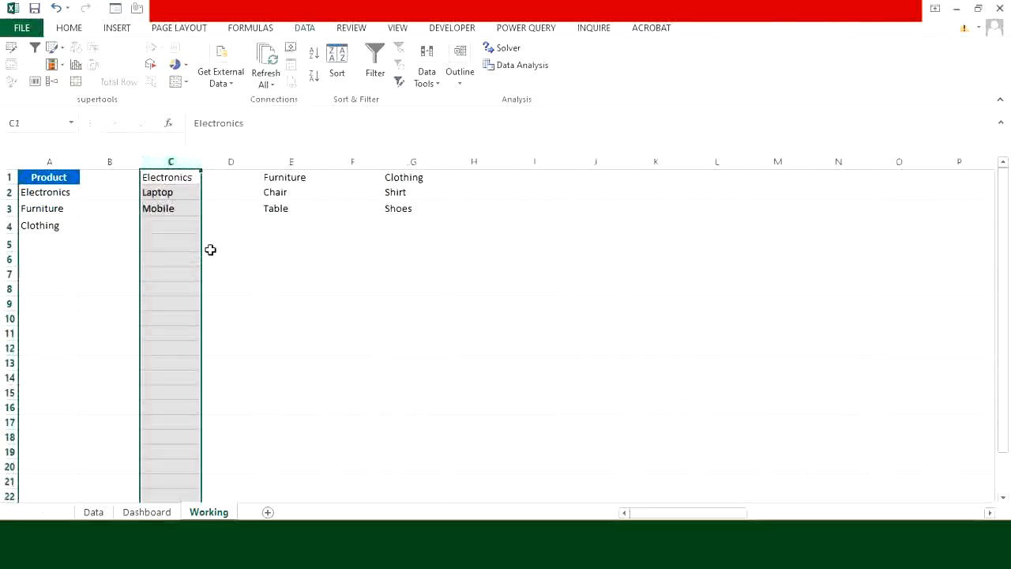
left_click(296, 236)
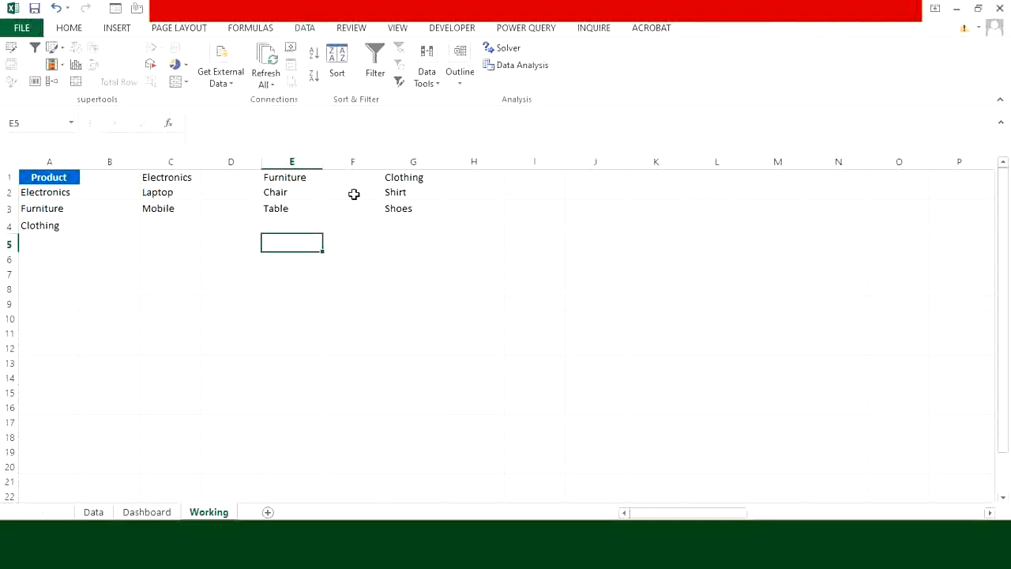
Copy the subcategory rows C2:G2 and C3:G3 into row 1, starting at I1 and O1 respectively.
left_click_drag(155, 196, 409, 194)
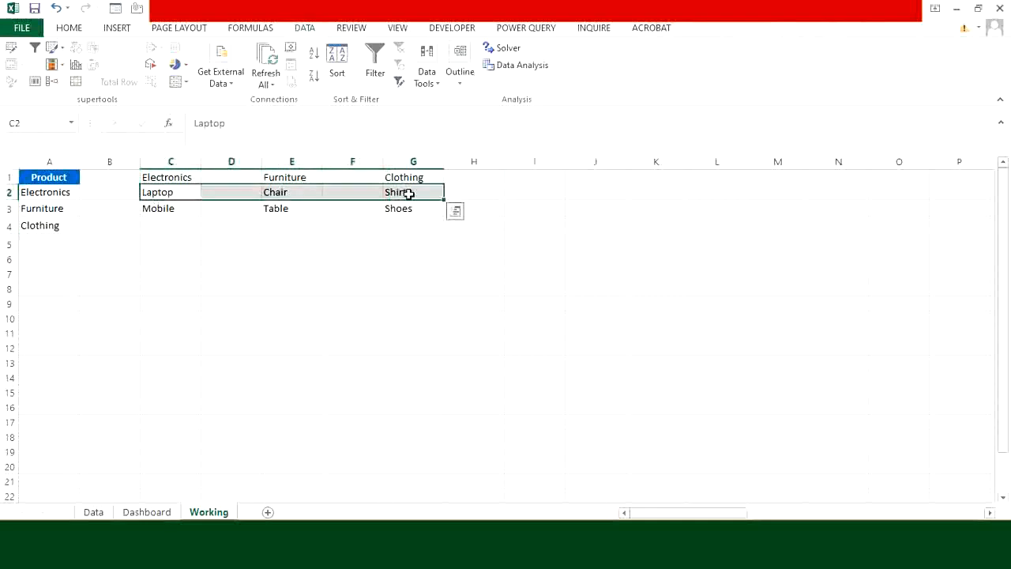
key("ctrl+c")
left_click(529, 177)
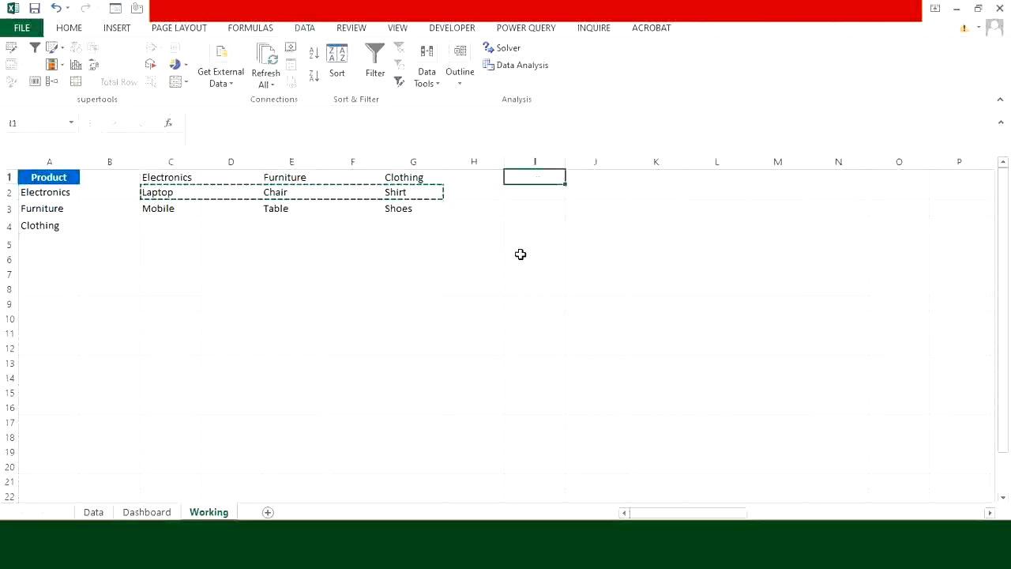
key("ctrl+v")
left_click_drag(154, 207, 389, 208)
key("ctrl+c")
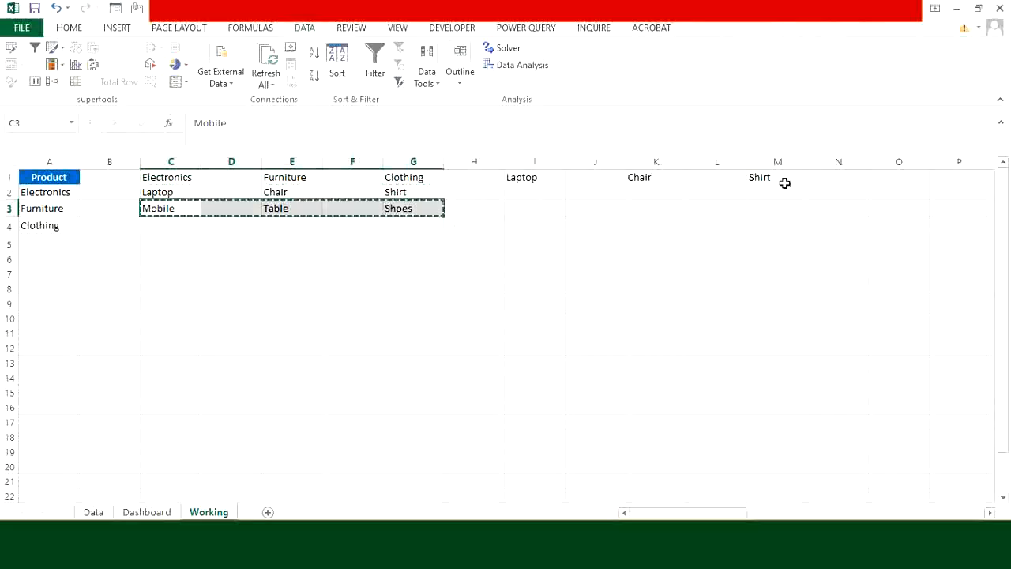
left_click(885, 179)
key("Return")
left_click(770, 333)
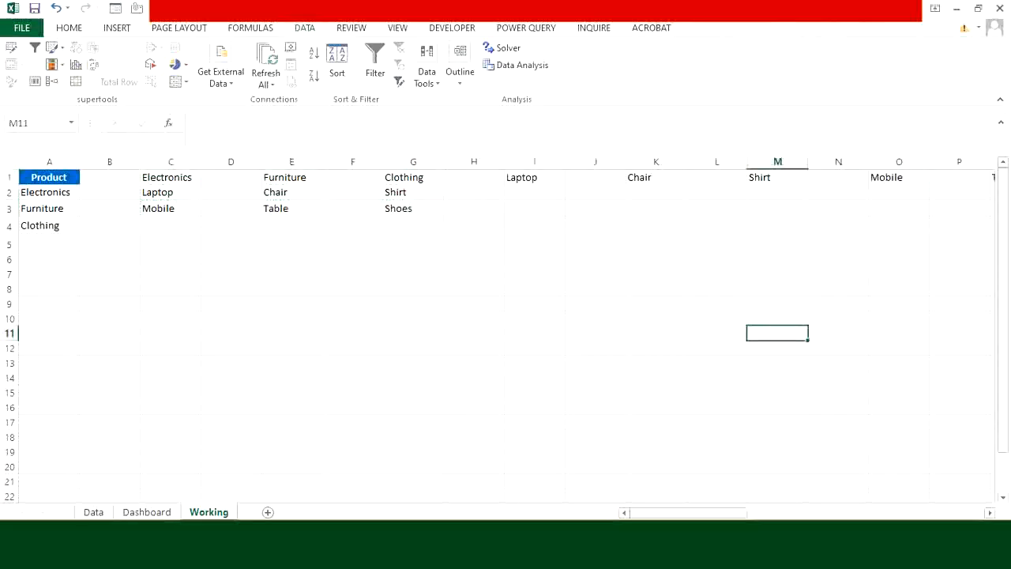
Copy the subcategory row I1:S1 from the Working sheet to H2 on the Data sheet, deleting the old filter columns I:N there.
left_click_drag(642, 514, 657, 514)
left_click(410, 177)
left_click_drag(483, 179, 853, 176)
key("ctrl+c")
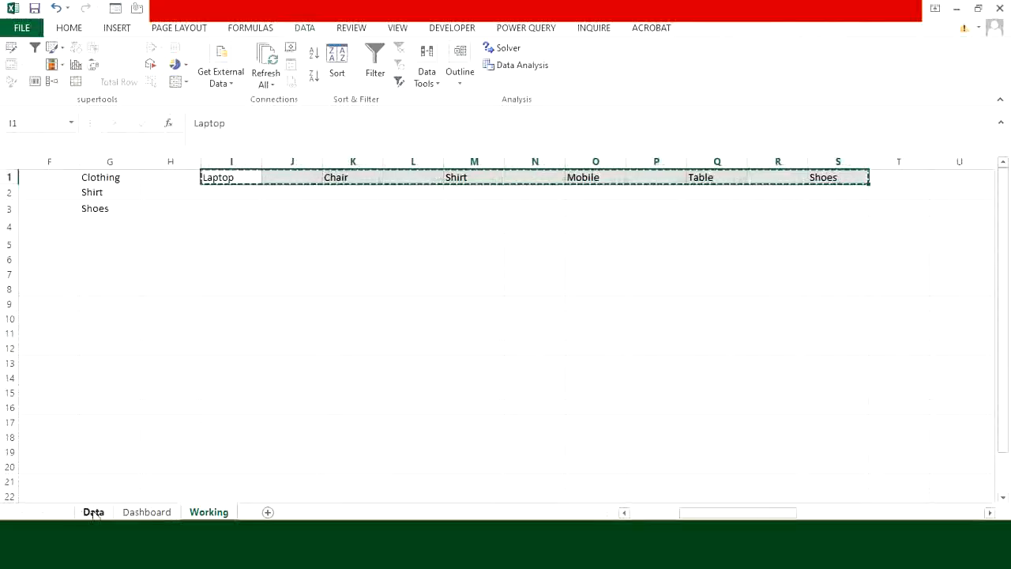
left_click(93, 512)
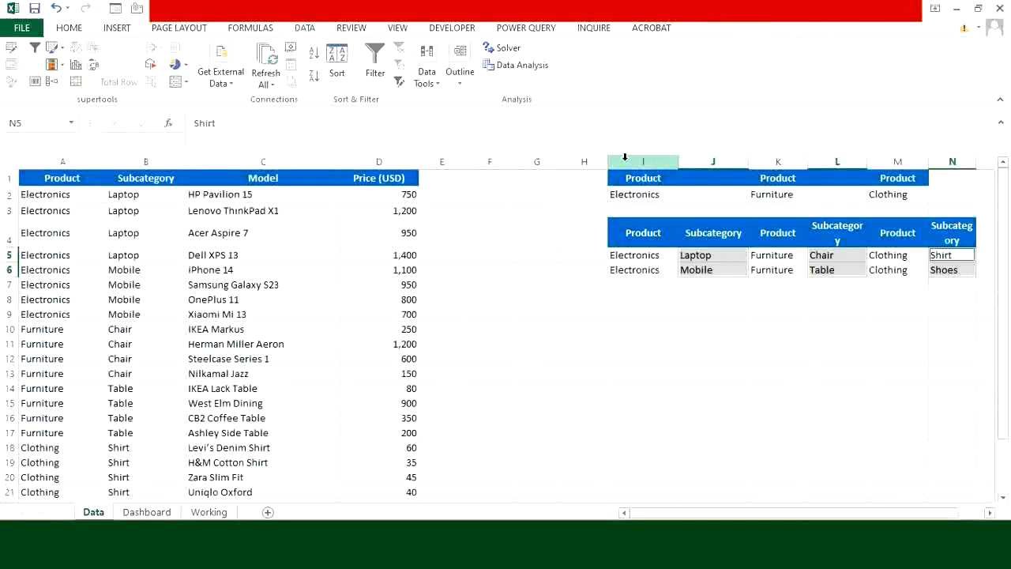
left_click_drag(632, 161, 957, 165)
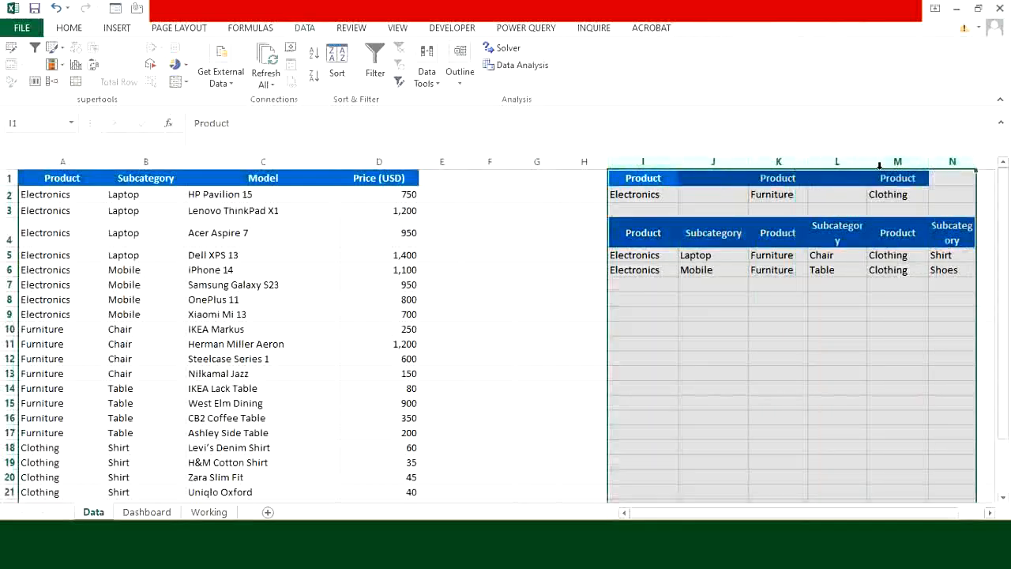
key("ctrl+minus")
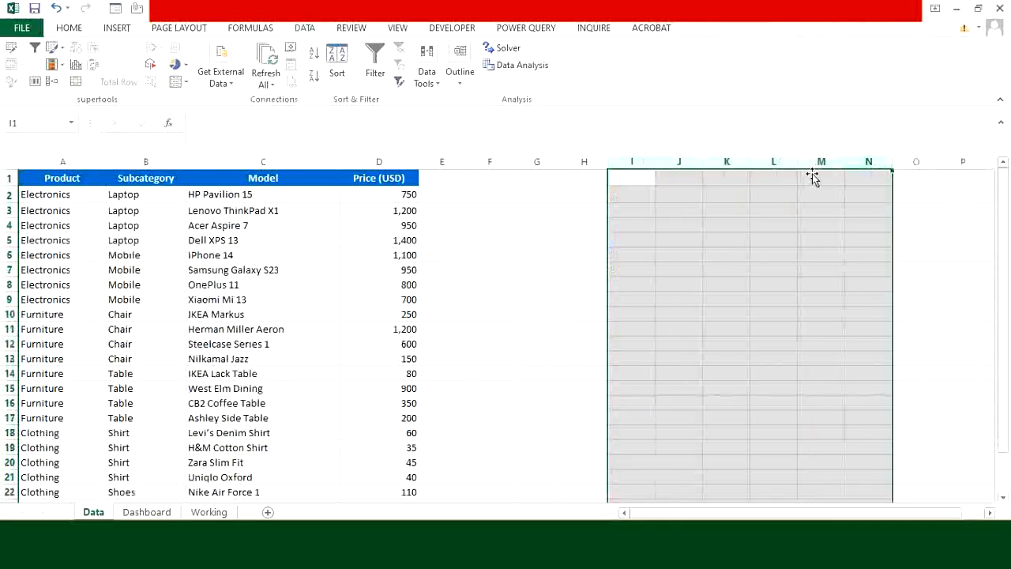
left_click(584, 194)
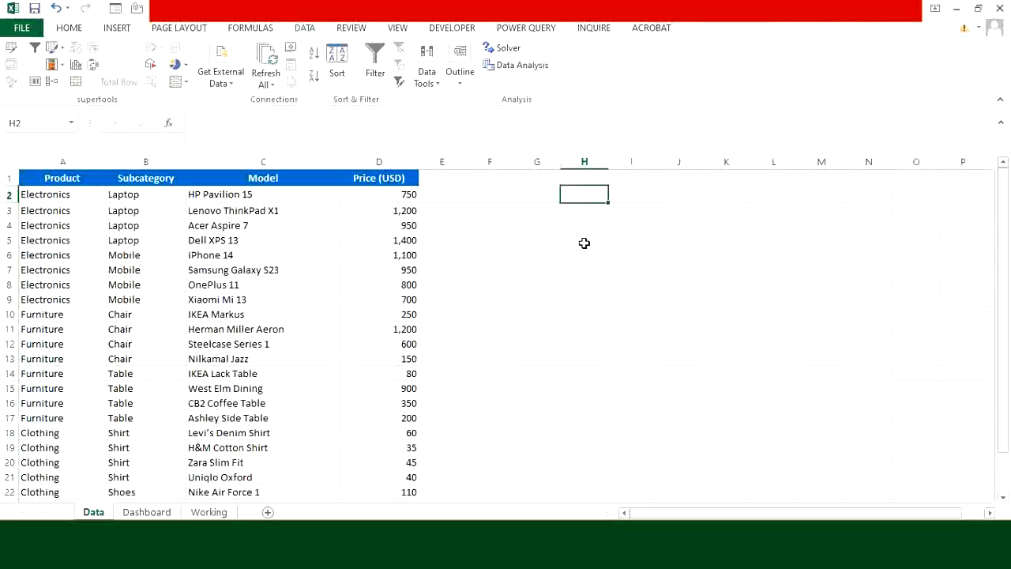
key("ctrl+v")
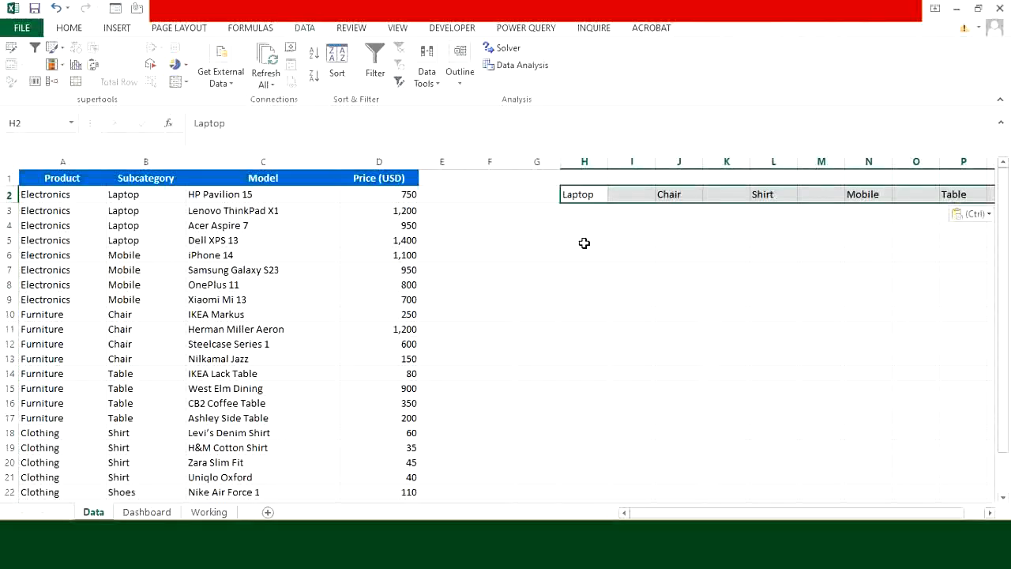
left_click(585, 242)
Copy the Subcategory header from B1 across row 1 from H1 onward, above the pasted subcategory names.
left_click(149, 179)
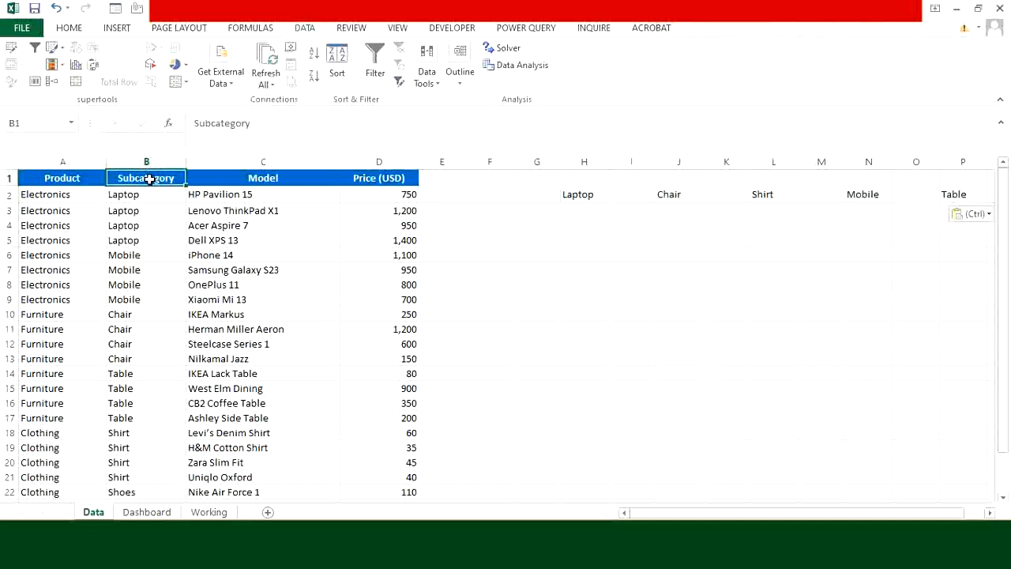
key("ctrl+c")
left_click_drag(585, 178, 1003, 175)
key("ctrl+v")
left_click(436, 224)
left_click_drag(782, 515, 736, 514)
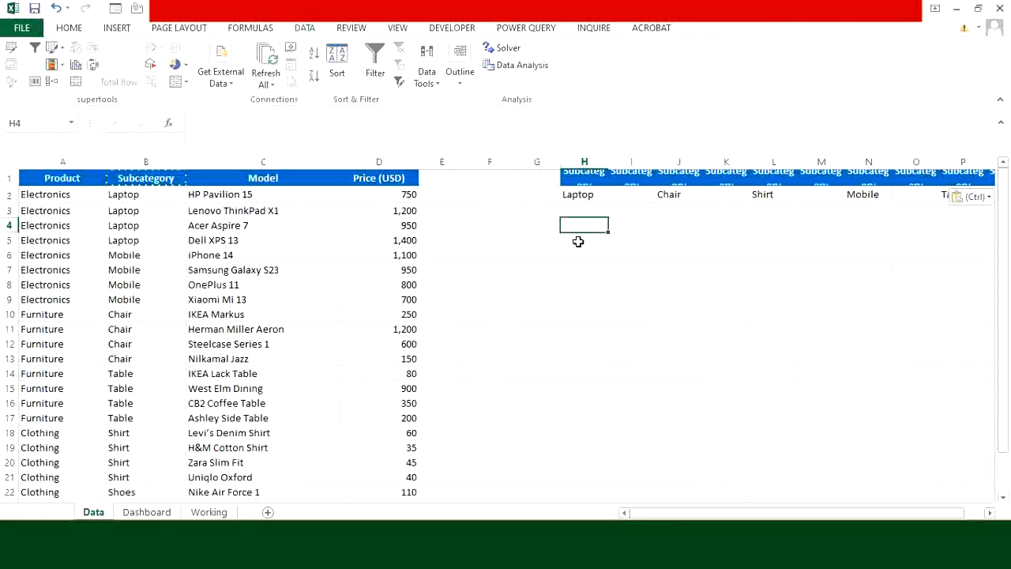
key("Escape")
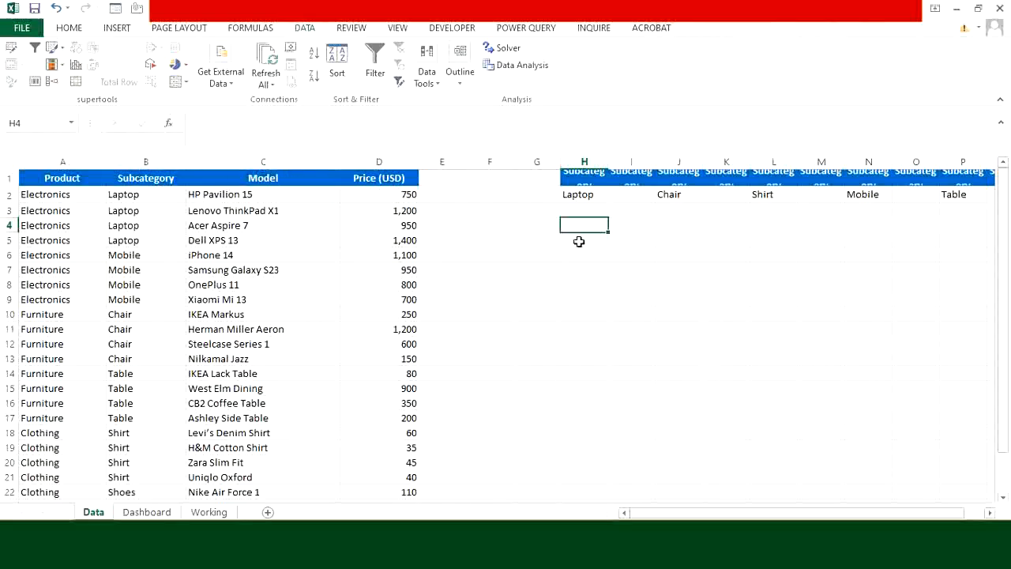
Use Advanced Filter on columns B:C with criteria H1:H2 to copy only the unique Laptop records to H4.
left_click_drag(164, 161, 247, 164)
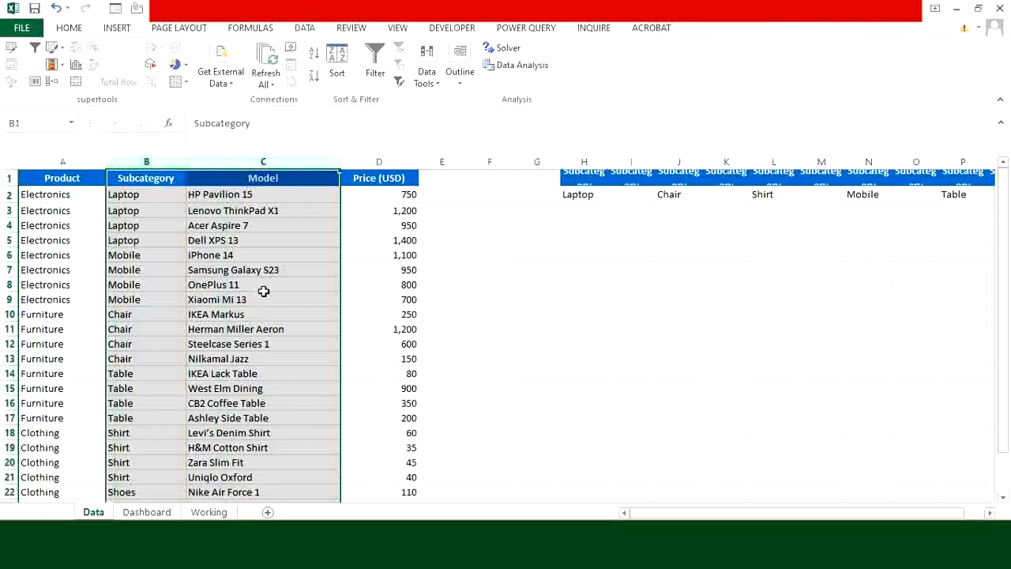
key("alt")
key("a")
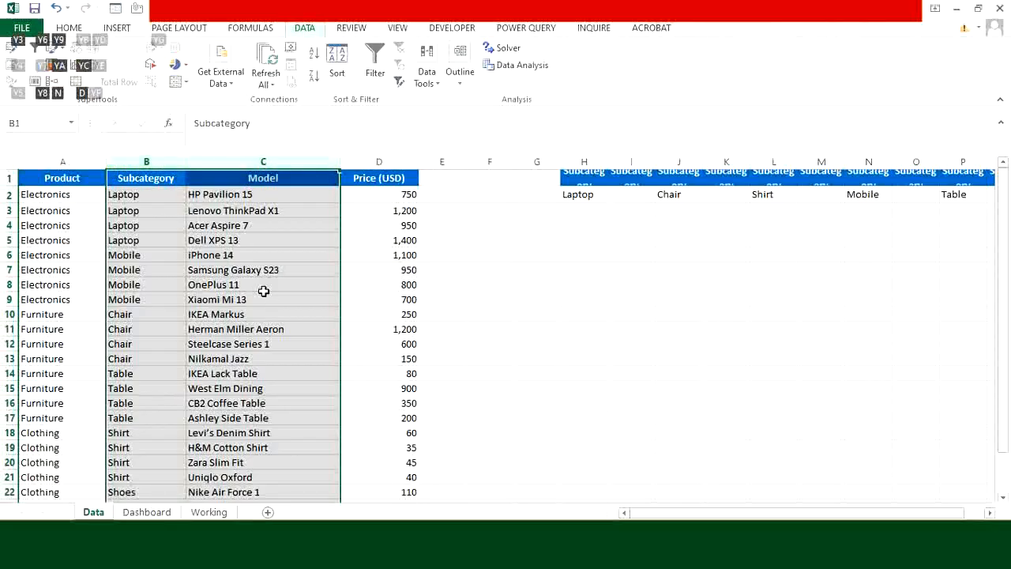
key("q")
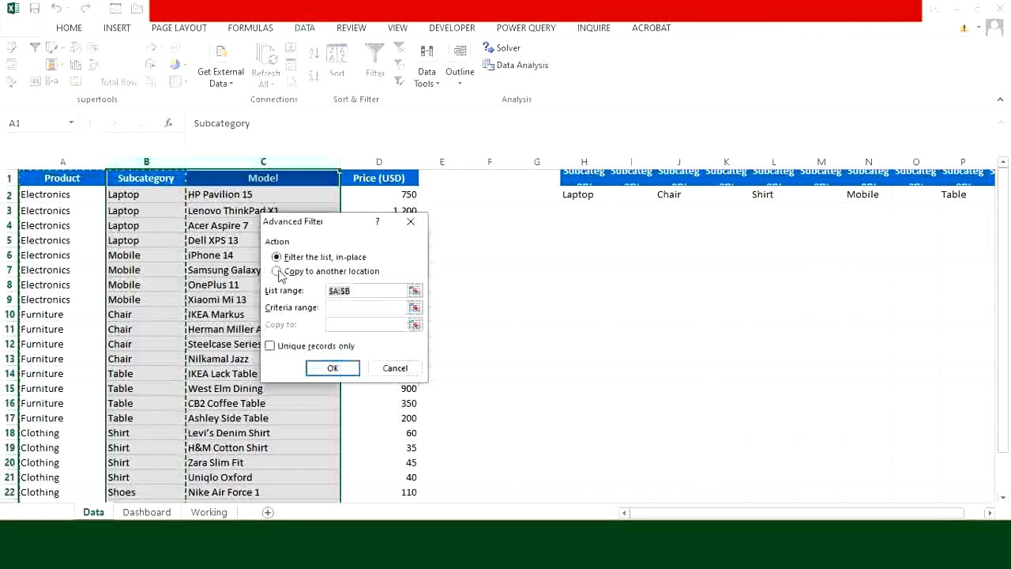
left_click(277, 271)
left_click(329, 290)
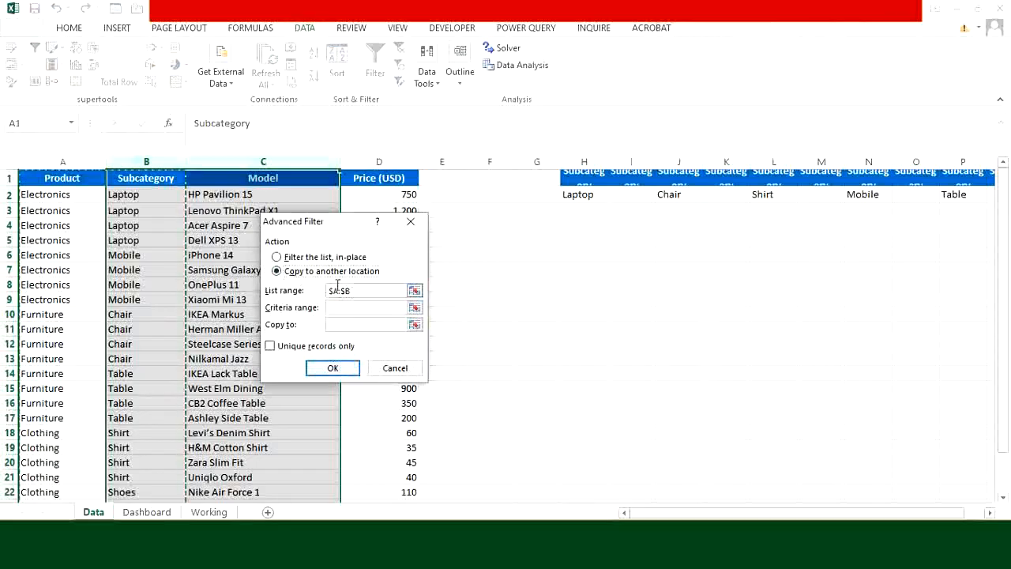
left_click_drag(147, 161, 227, 158)
left_click(351, 310)
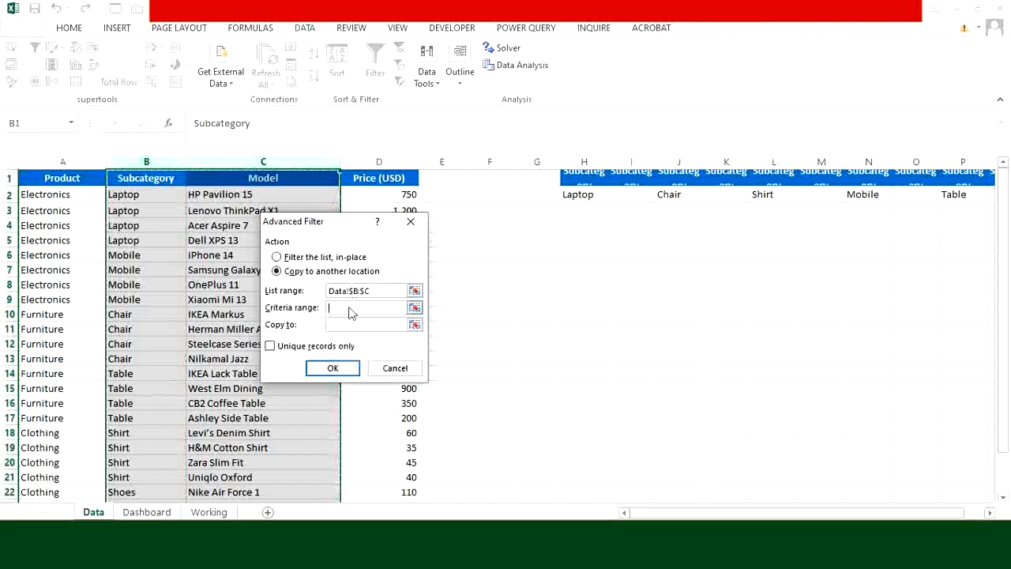
left_click_drag(591, 175, 582, 197)
left_click(333, 324)
left_click(570, 226)
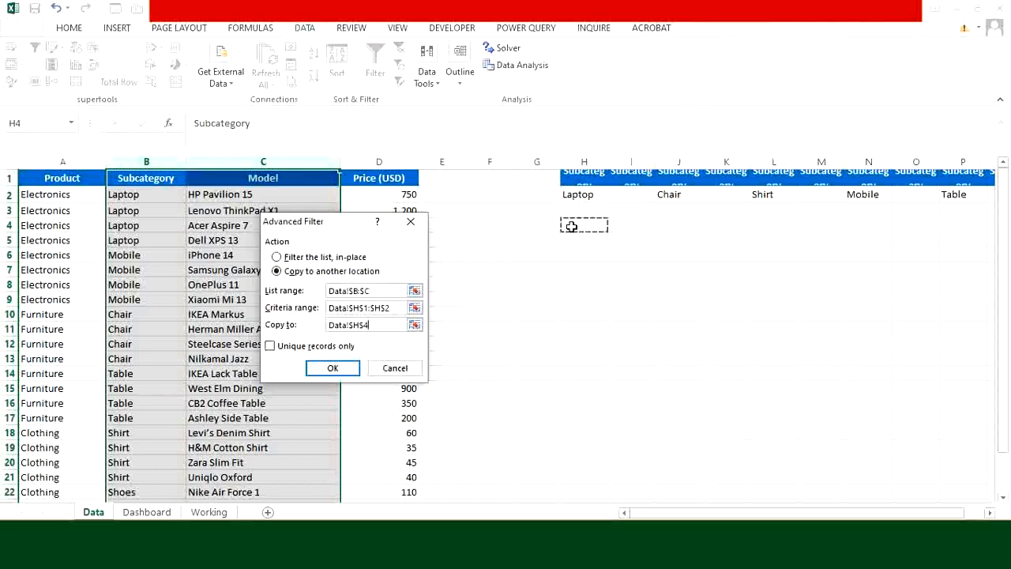
left_click(288, 349)
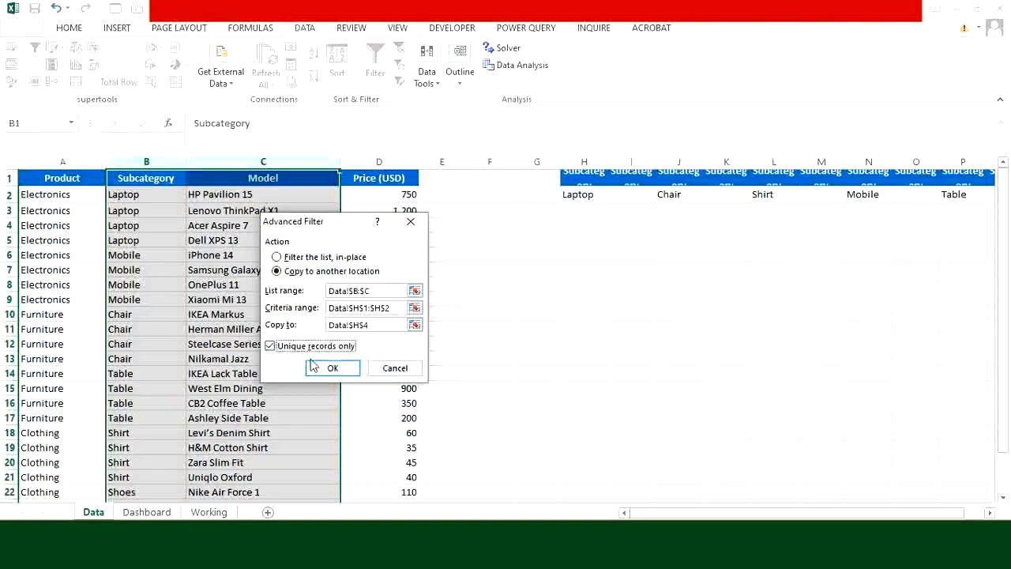
left_click(333, 368)
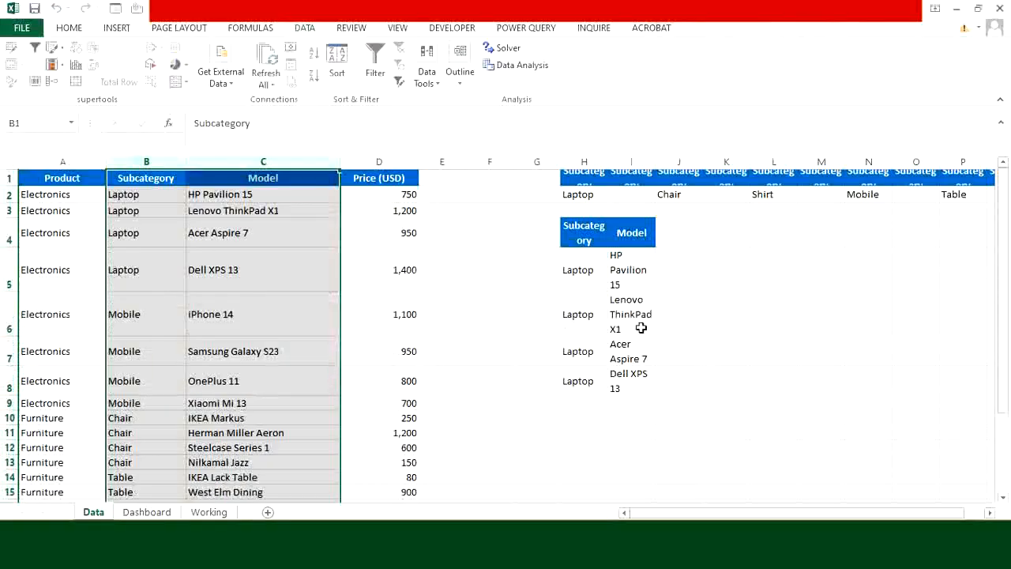
Copy the four laptop models I5:I8 from the Data sheet to I2 on the Working sheet, under the Laptop heading.
left_click(640, 322)
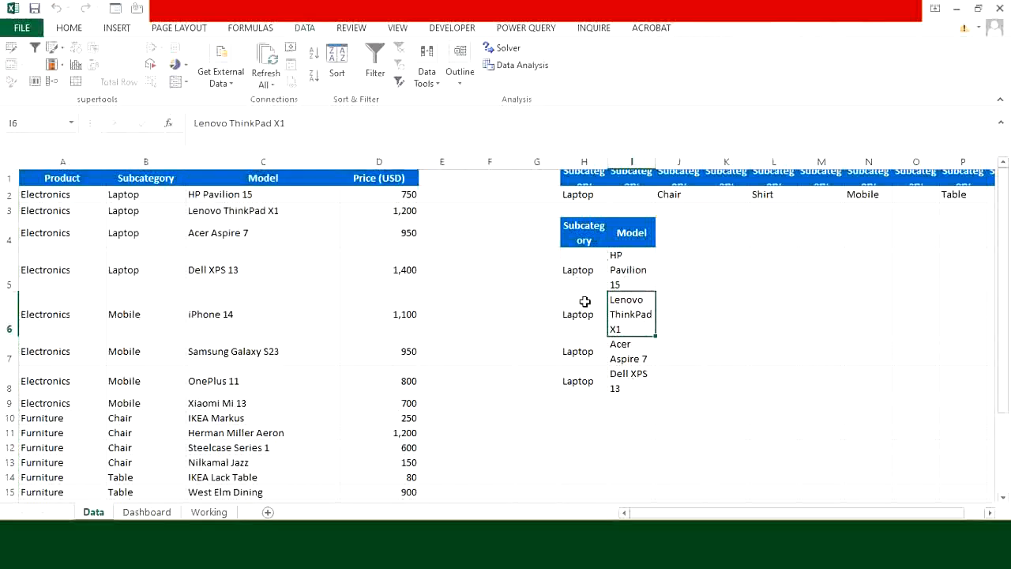
left_click_drag(634, 266, 632, 379)
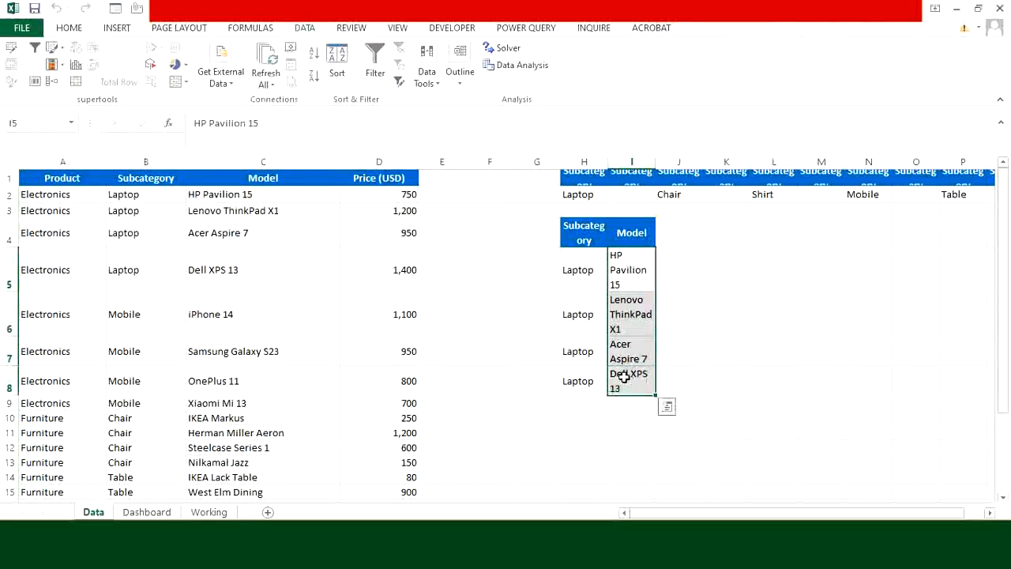
key("ctrl+c")
left_click(215, 511)
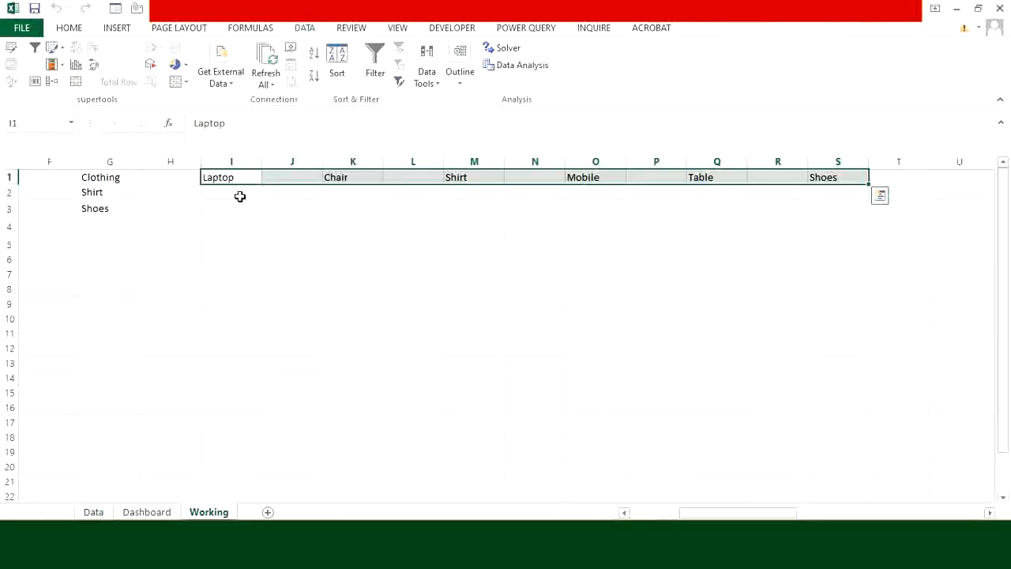
left_click(240, 197)
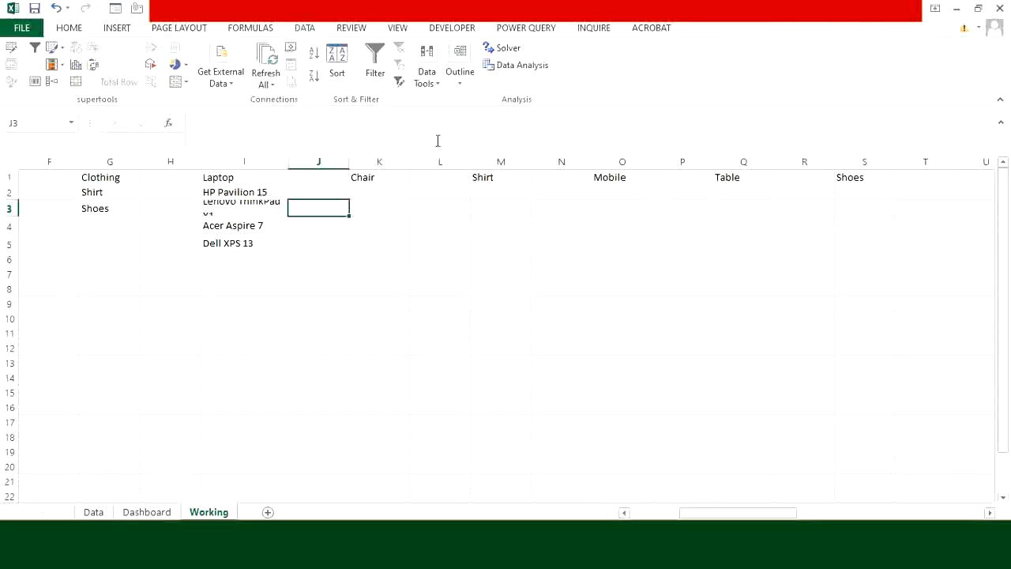
Convert the product list A1:A4 on the Working sheet into a table with headers.
left_click_drag(696, 515, 646, 514)
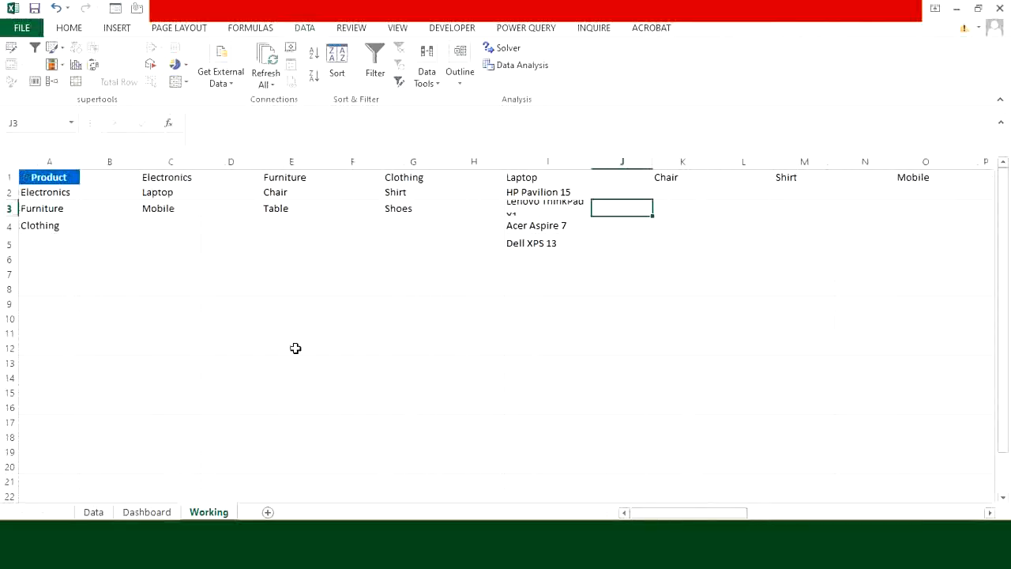
left_click(53, 241)
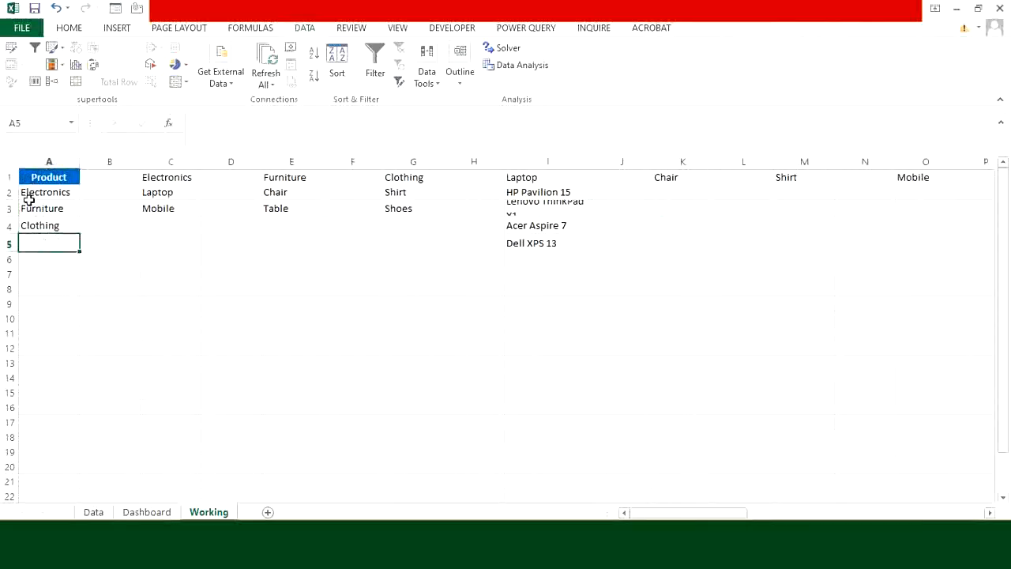
left_click(158, 513)
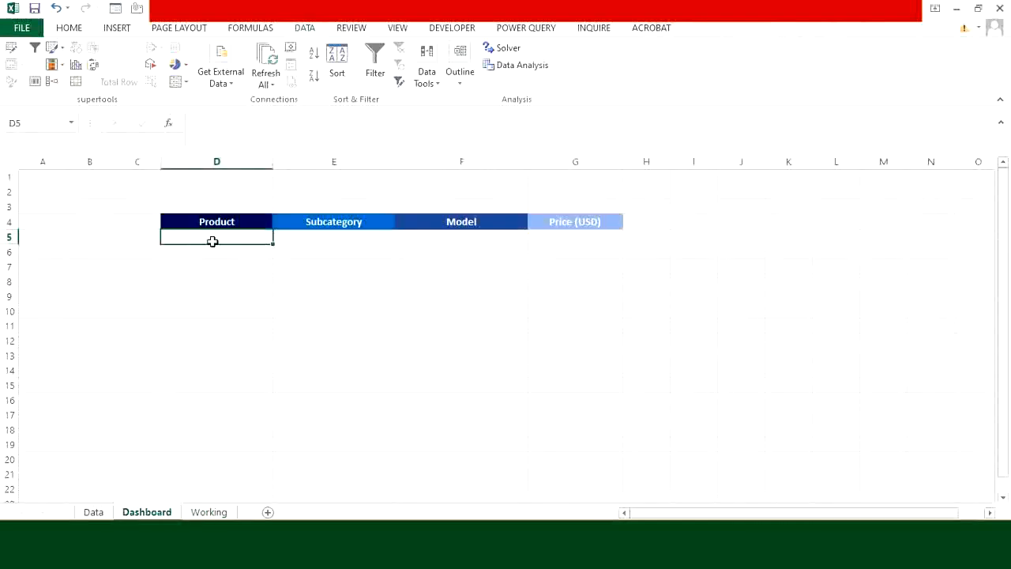
left_click(209, 512)
left_click_drag(44, 178, 47, 229)
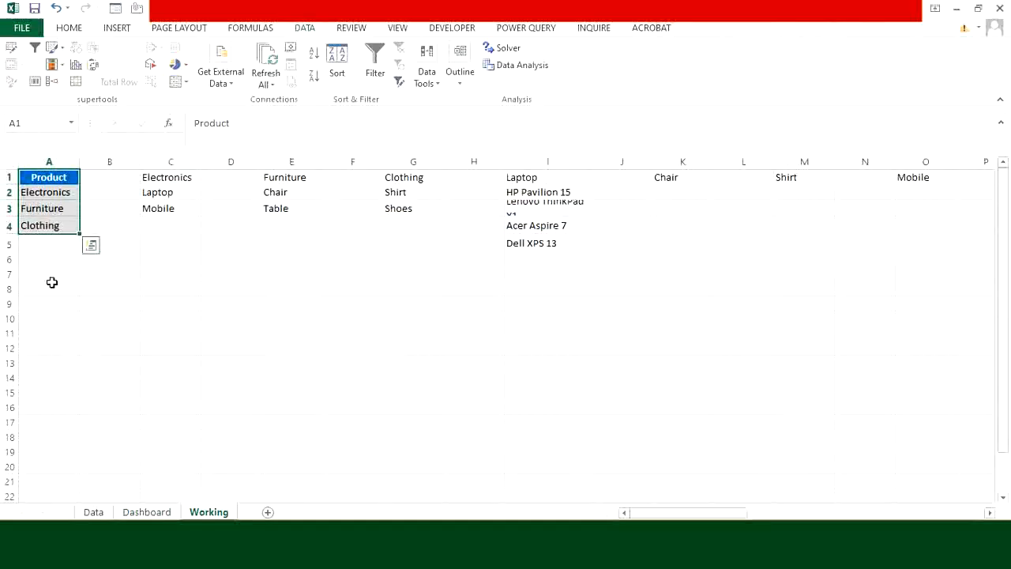
key("ctrl+t")
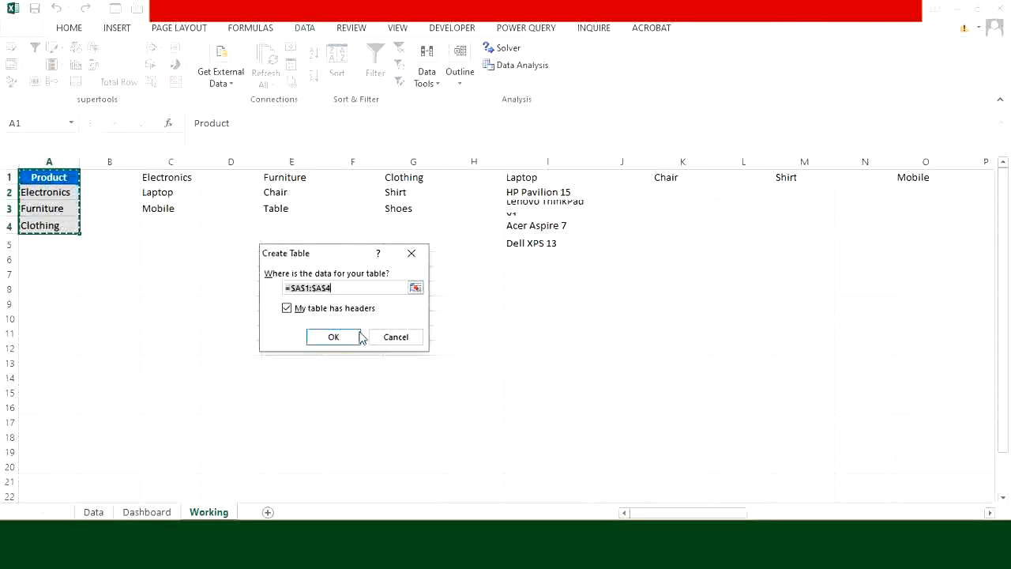
left_click(359, 337)
Define the workbook-scoped name Product for the product entries A2:A4.
left_click(44, 189)
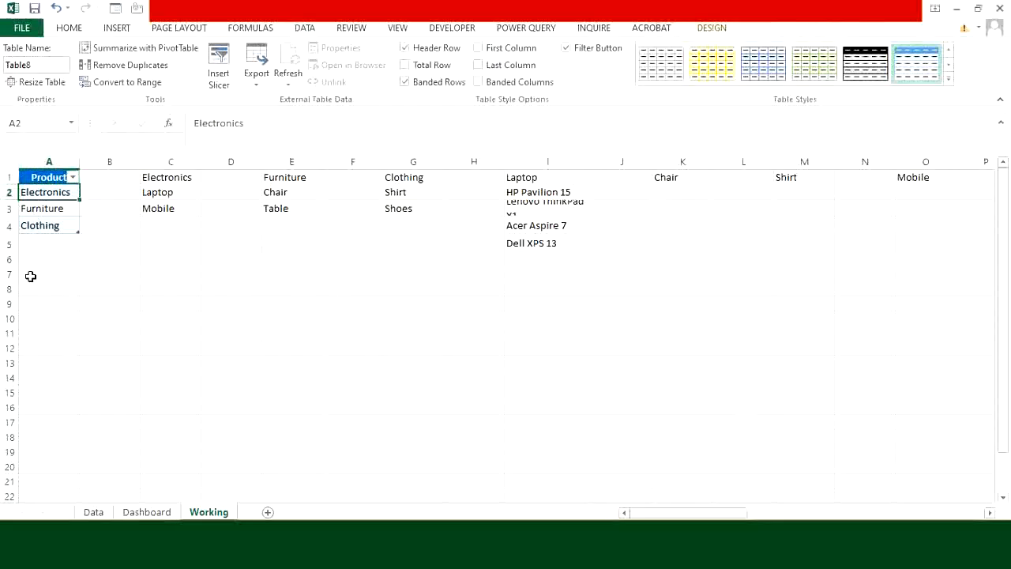
key("ctrl+shift+Down")
left_click(251, 28)
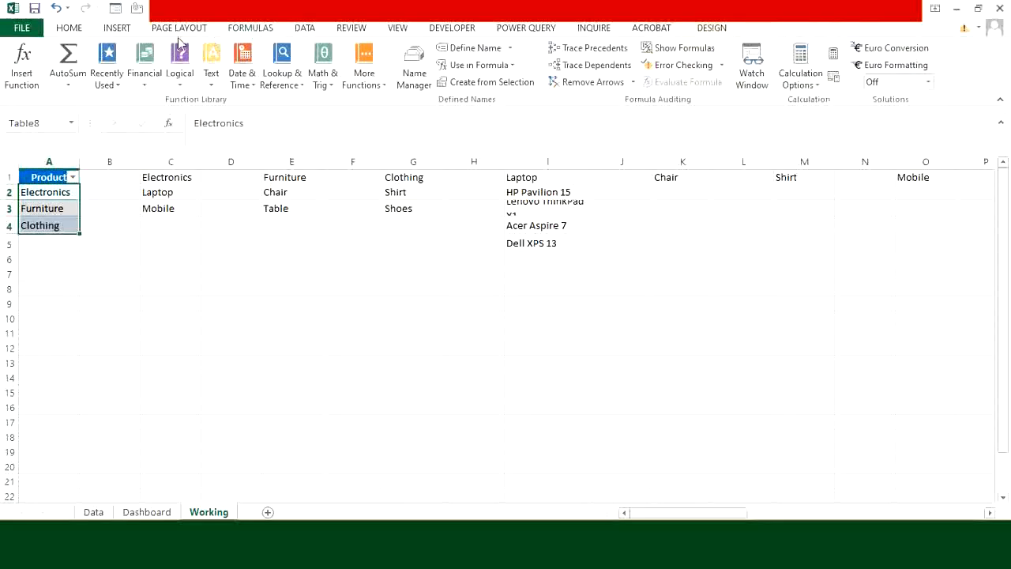
left_click(510, 53)
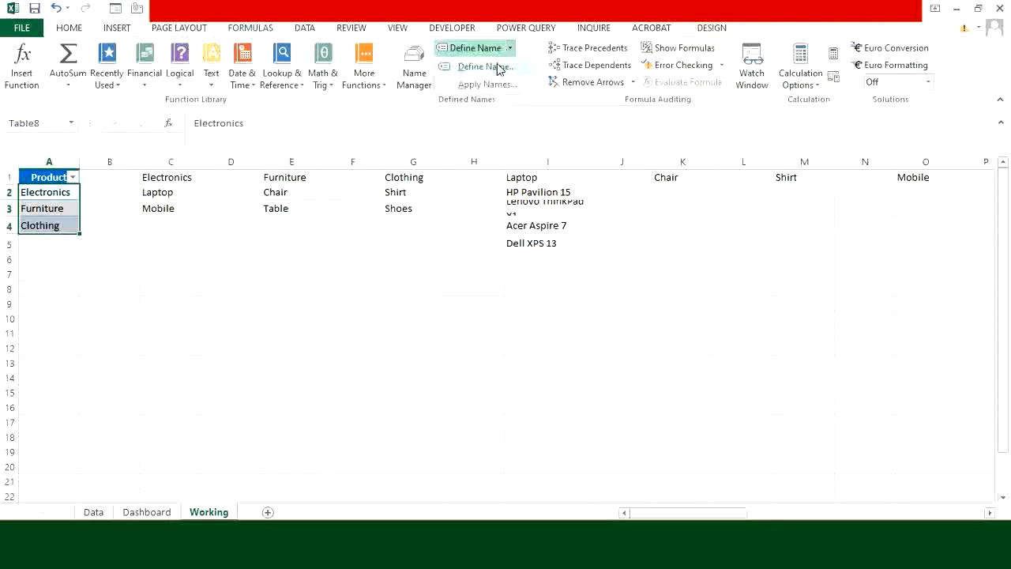
left_click(502, 64)
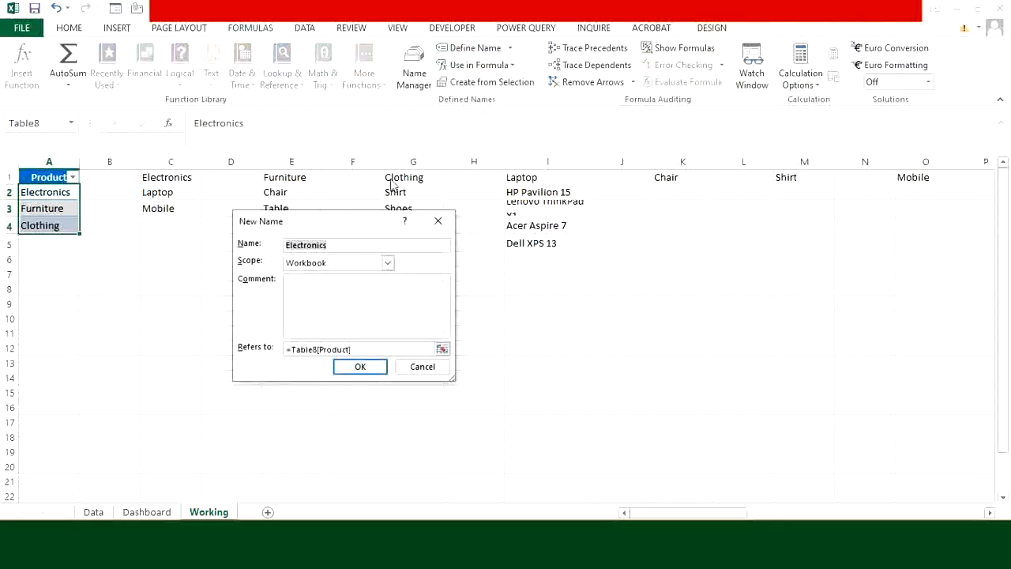
key("BackSpace")
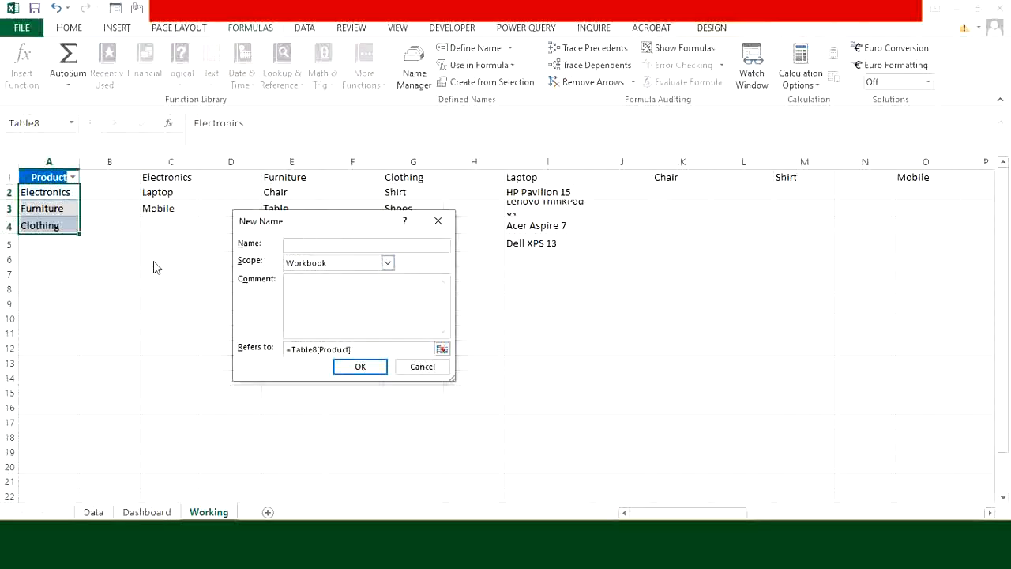
type("Product")
left_click(354, 367)
Convert the Electronics subcategory list C1:C3 into a table with headers.
left_click(185, 178)
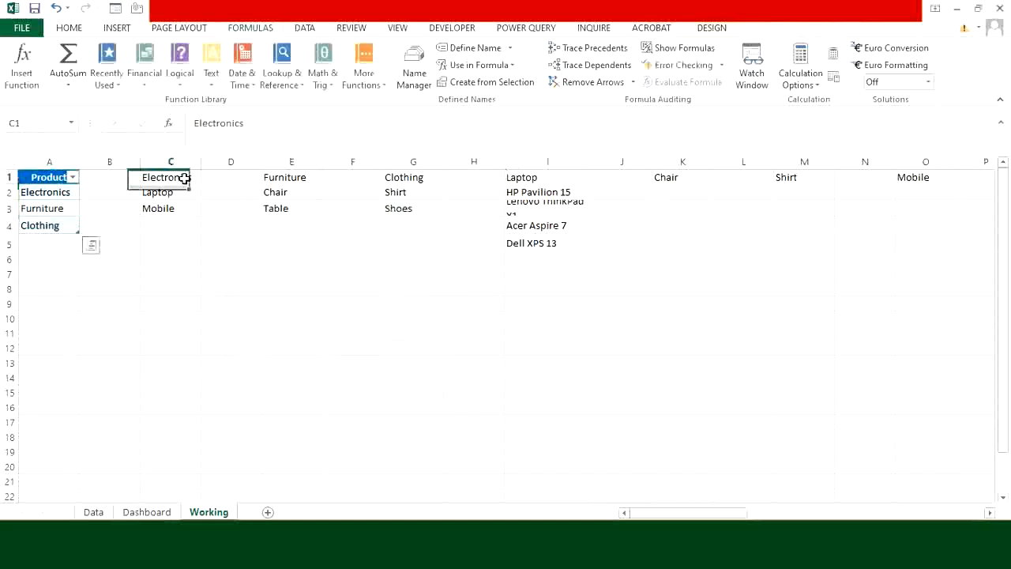
key("ctrl+shift+Down")
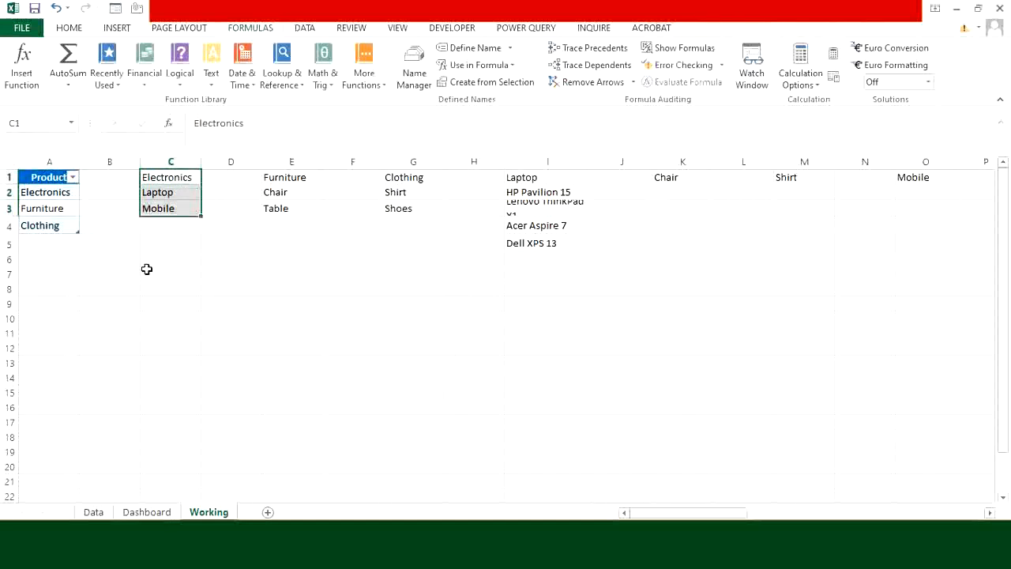
key("ctrl+t")
left_click(287, 309)
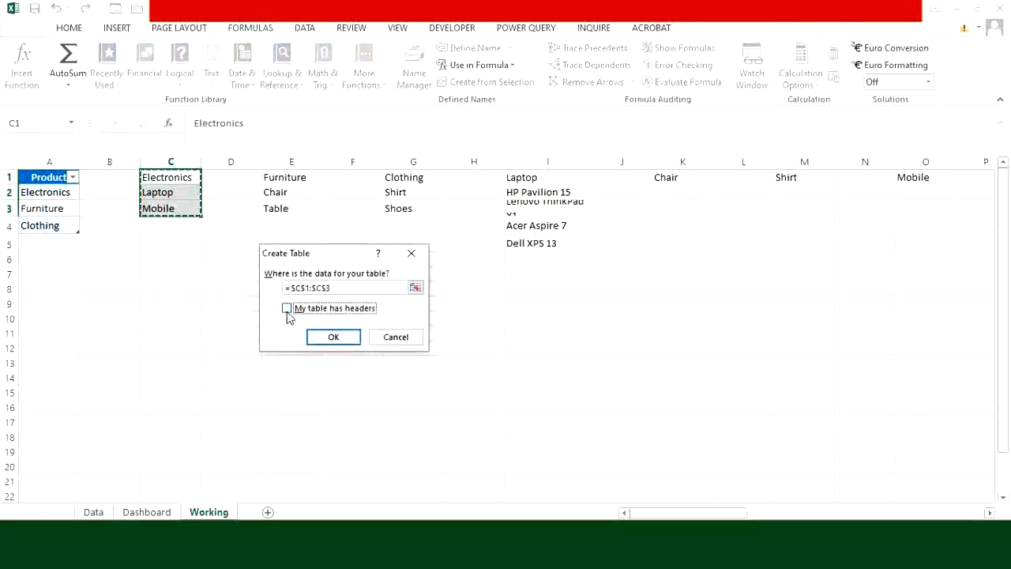
left_click(334, 337)
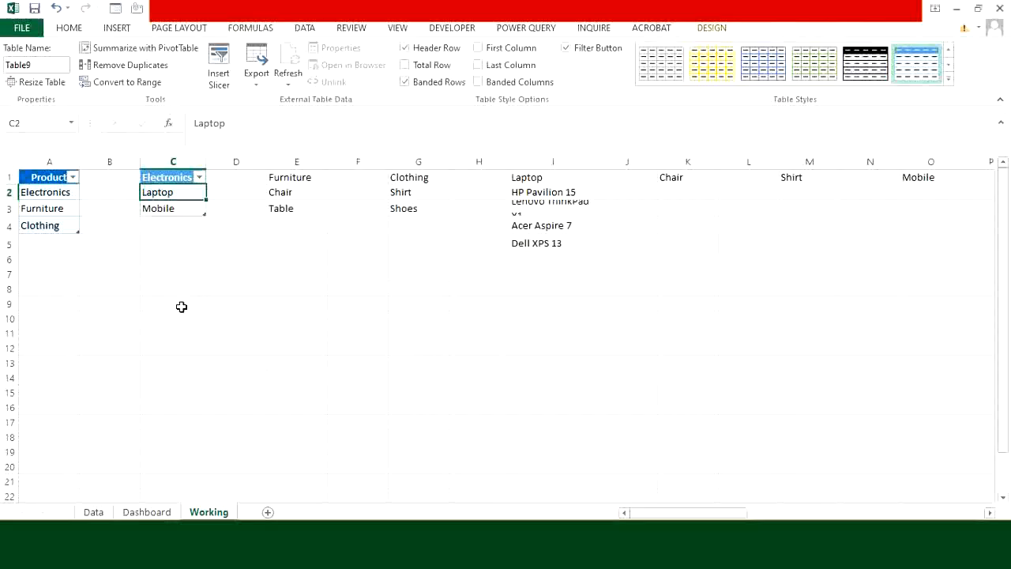
Define the workbook-scoped name Electronics for the subcategory entries C2:C3.
key("shift+Down")
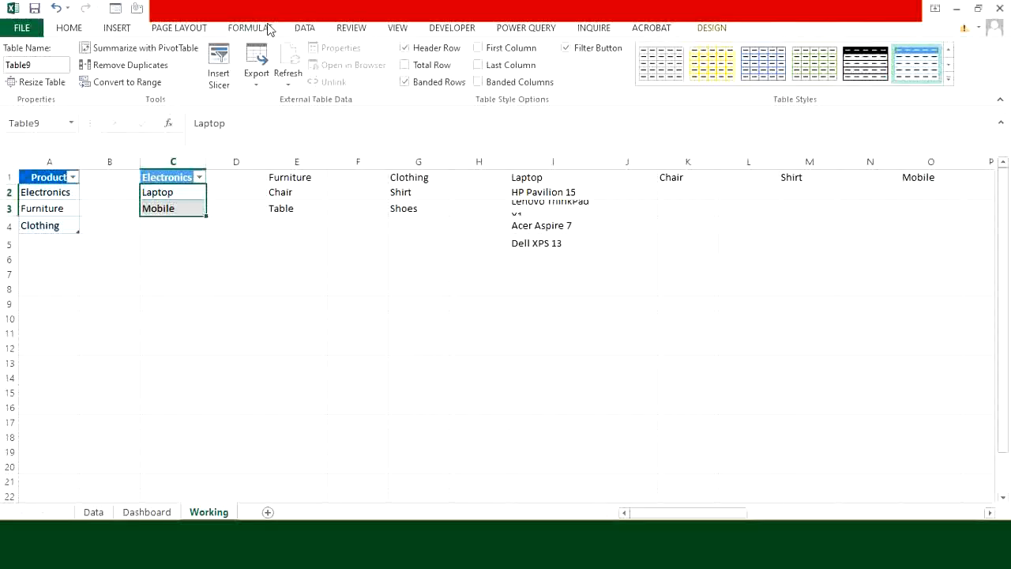
left_click(269, 29)
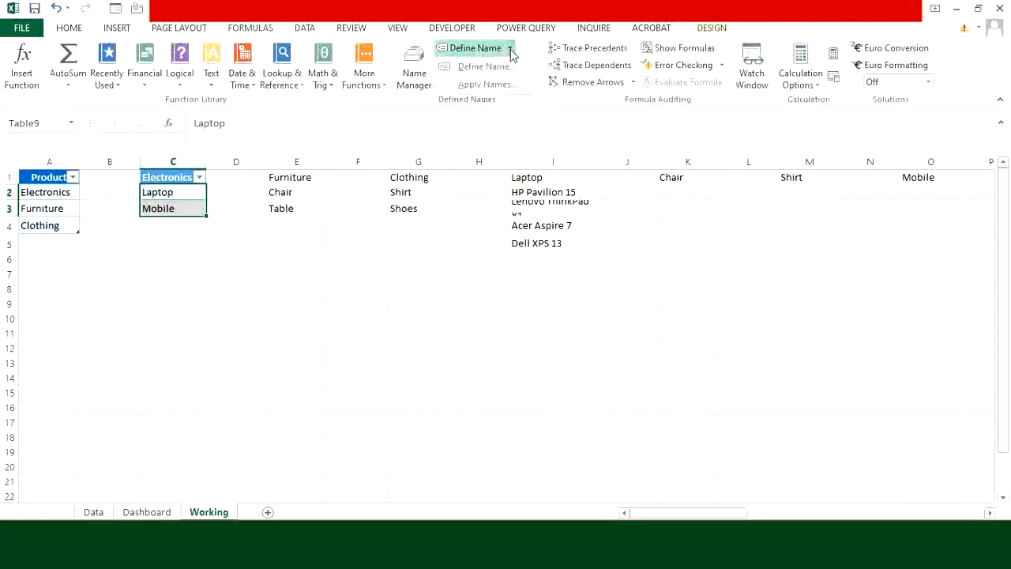
left_click(490, 67)
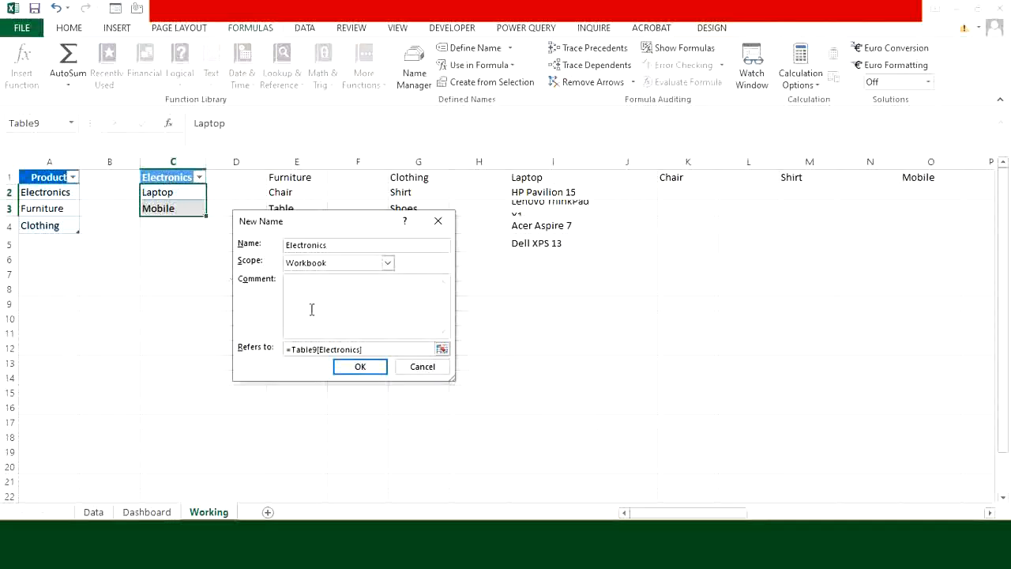
left_click(370, 369)
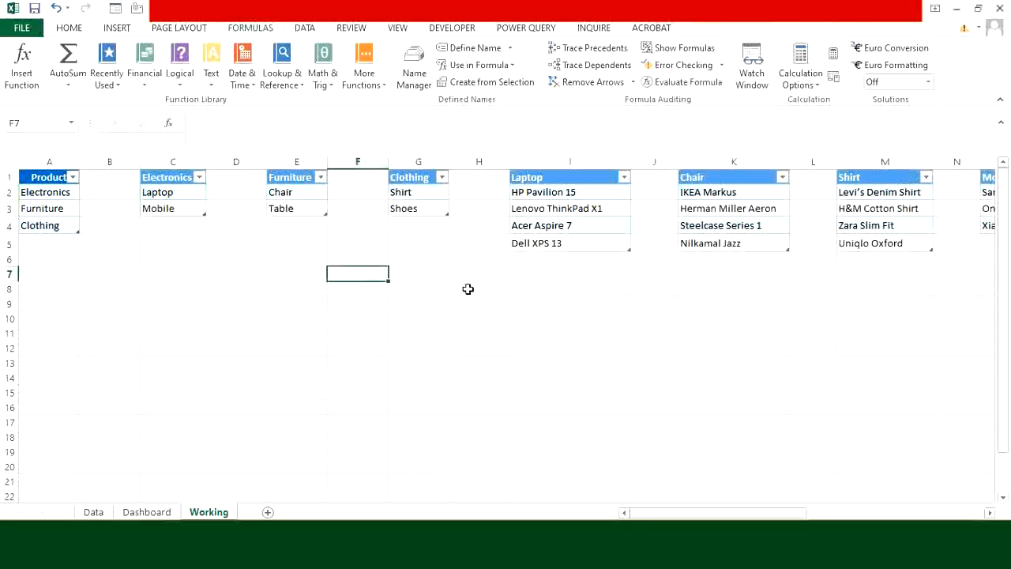
Set the data validation of cell D5 under Product on the Dashboard sheet to allow a List.
left_click(138, 512)
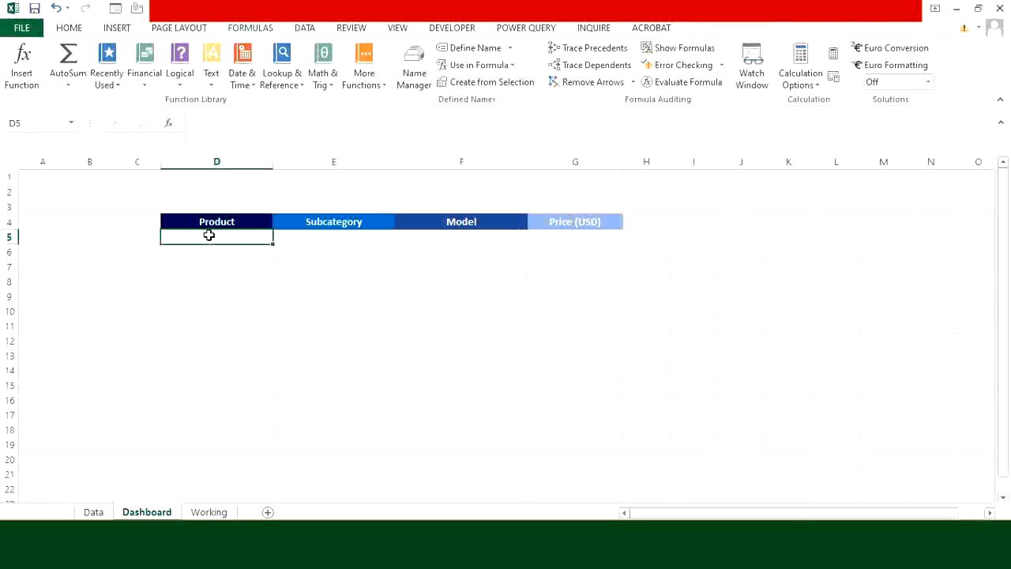
left_click(305, 29)
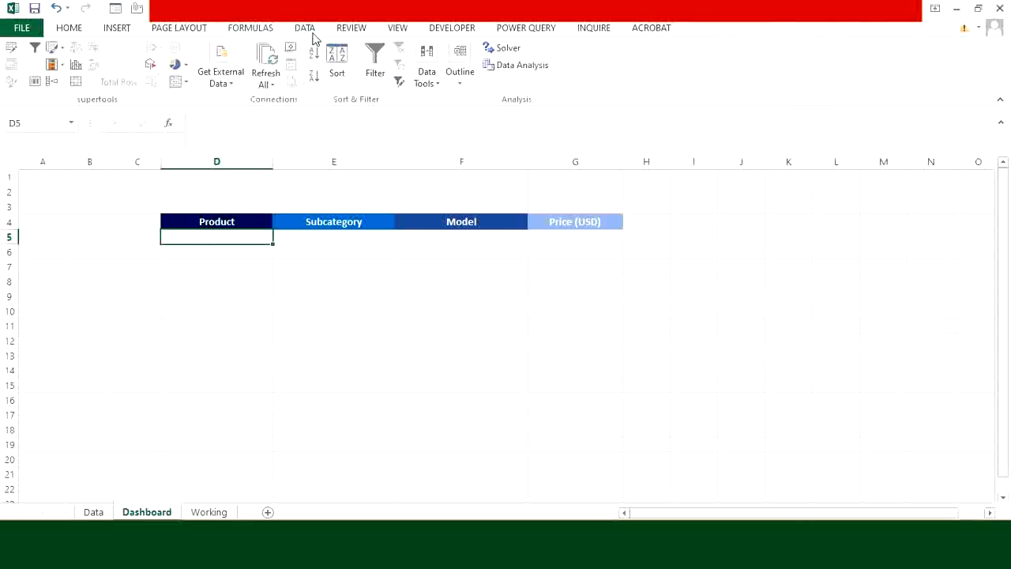
left_click(427, 85)
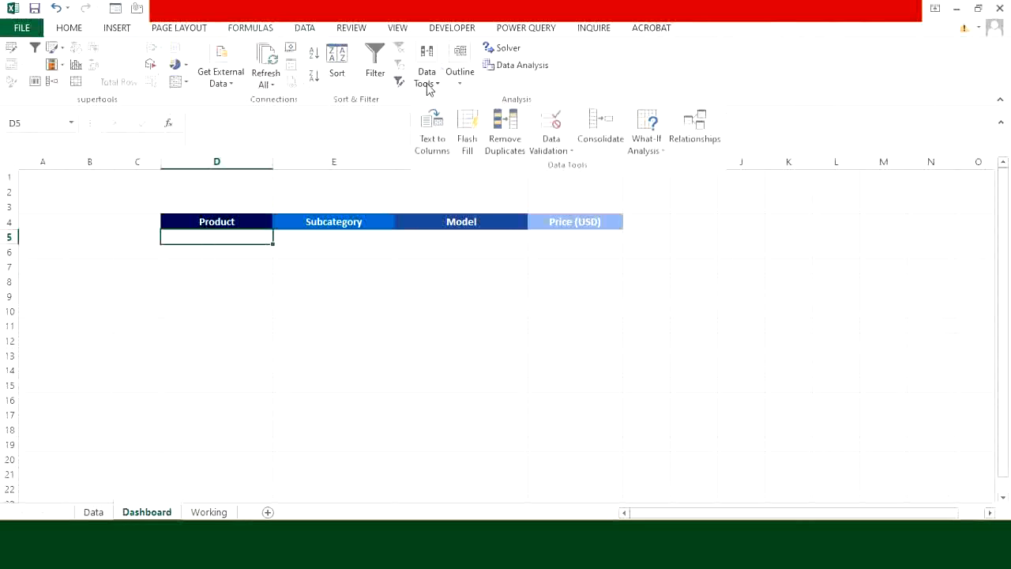
left_click(551, 150)
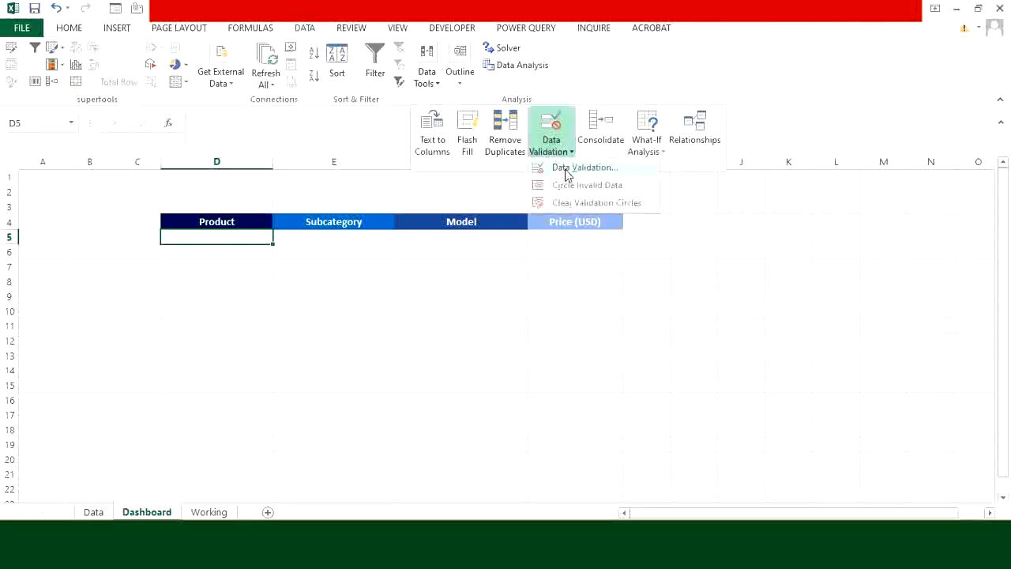
left_click(566, 174)
left_click_drag(373, 202, 527, 195)
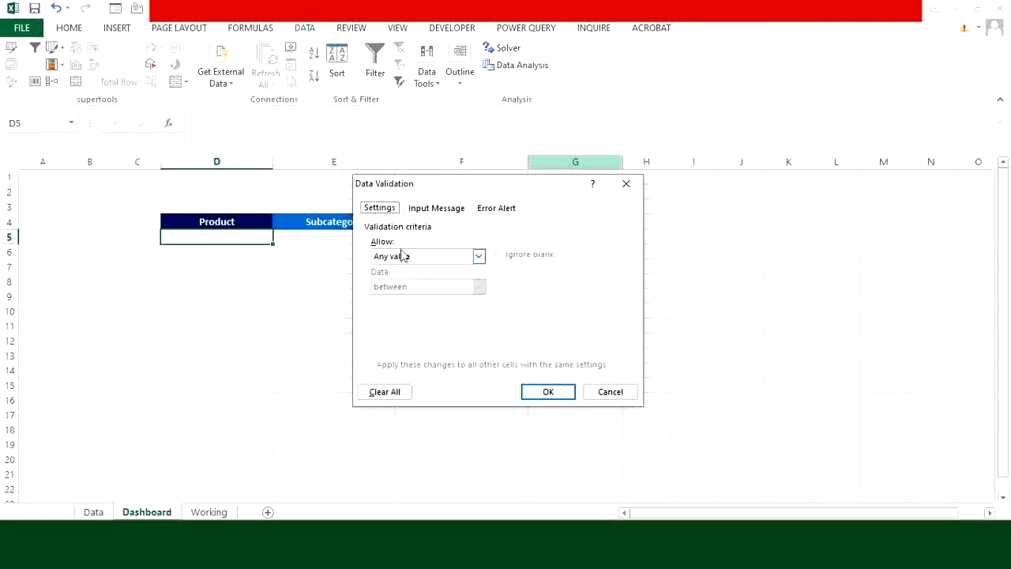
left_click(480, 257)
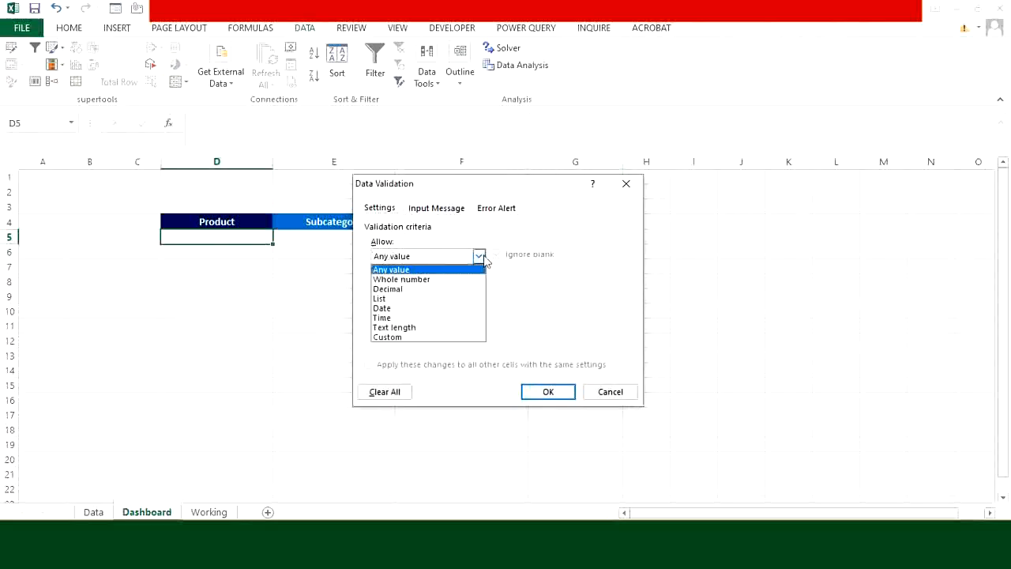
left_click(411, 299)
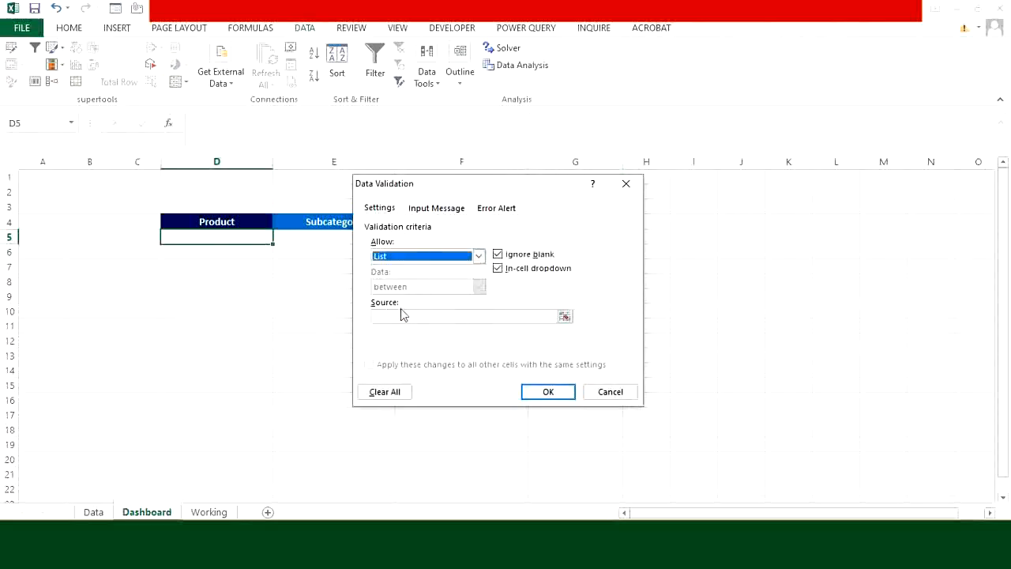
Use the defined name Product as the validation list's source and apply the drop-down to D5.
left_click(396, 315)
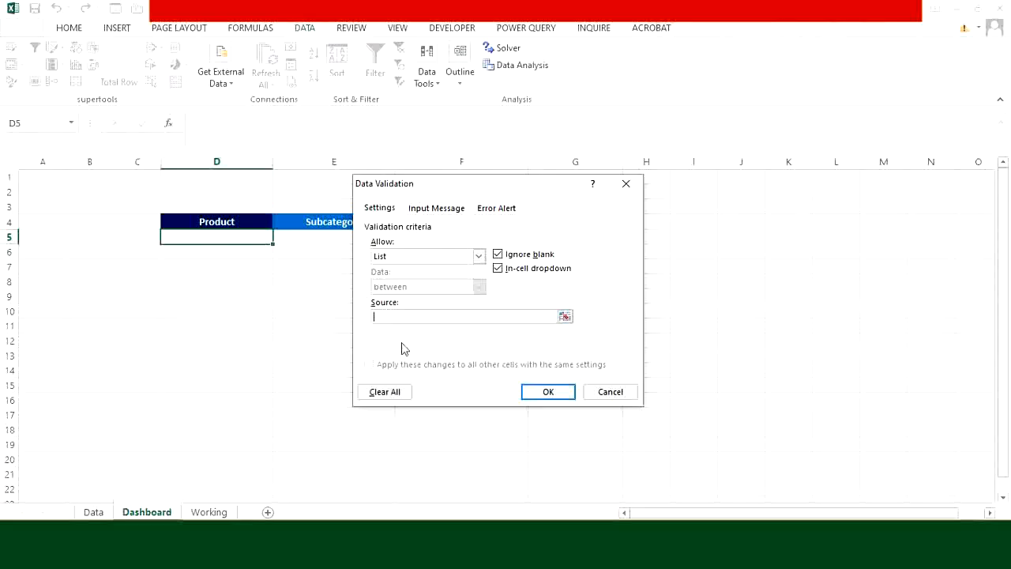
key("F3")
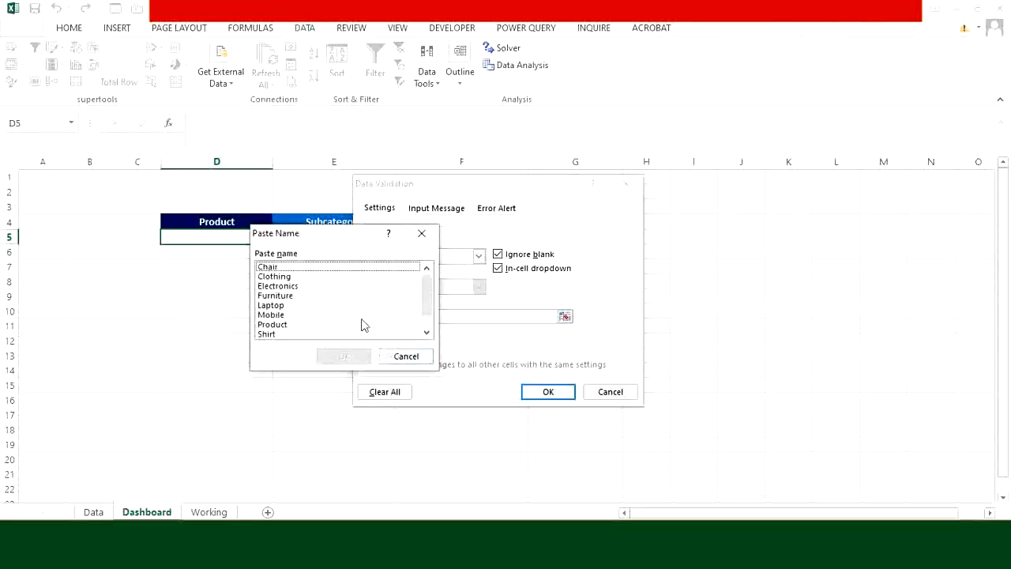
scroll(362, 325, "down", 1)
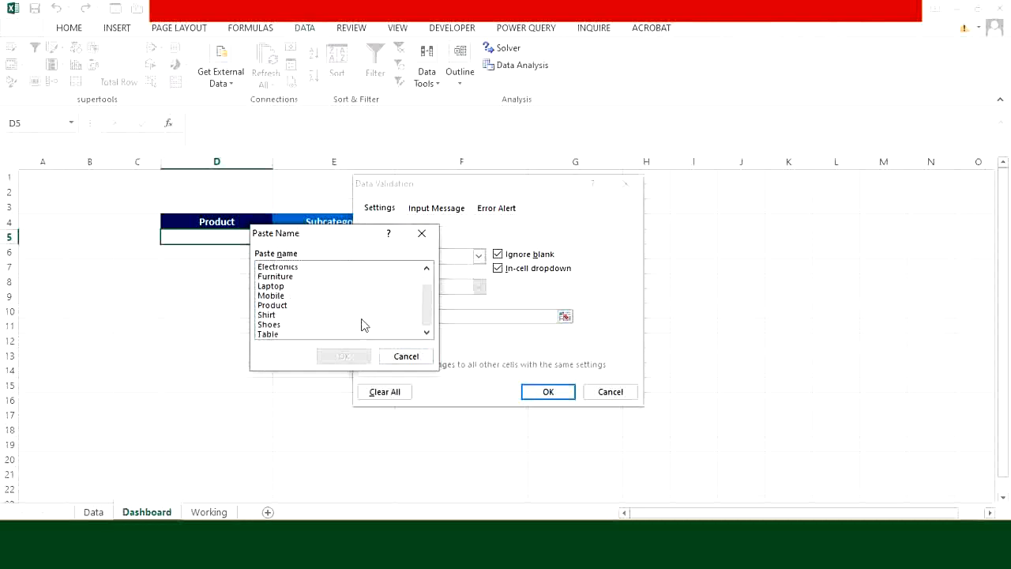
left_click(282, 306)
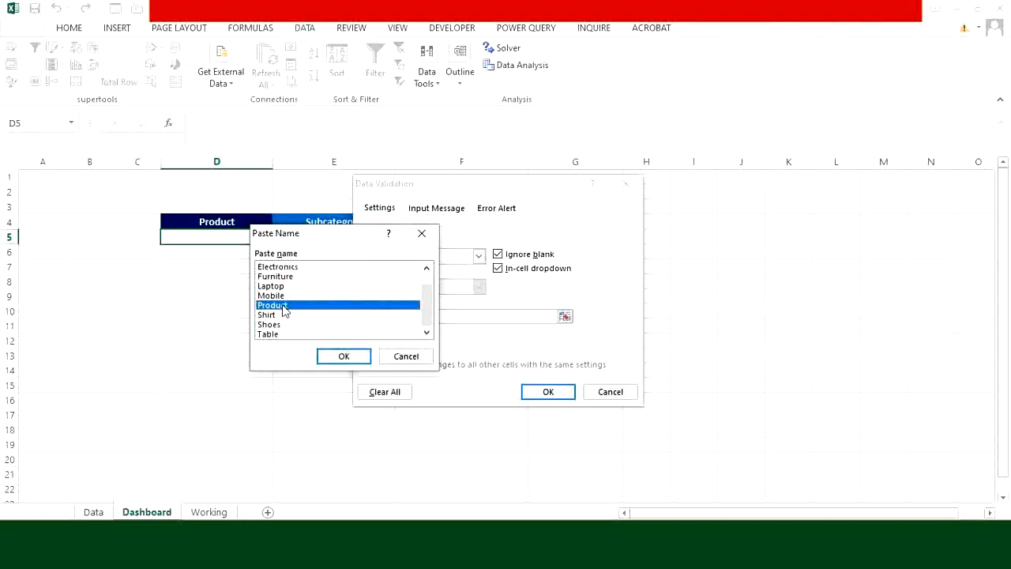
left_click(348, 356)
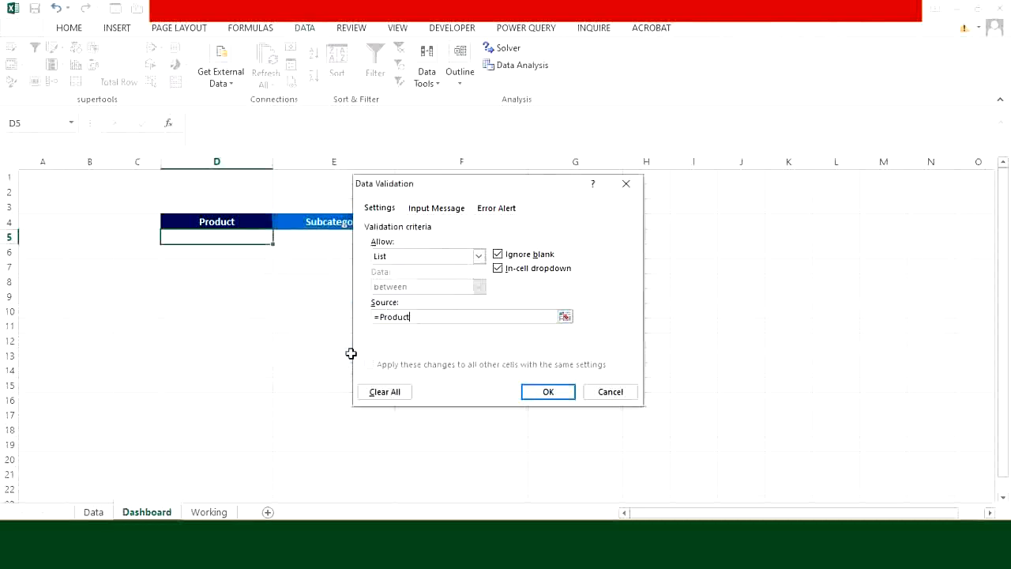
left_click(537, 396)
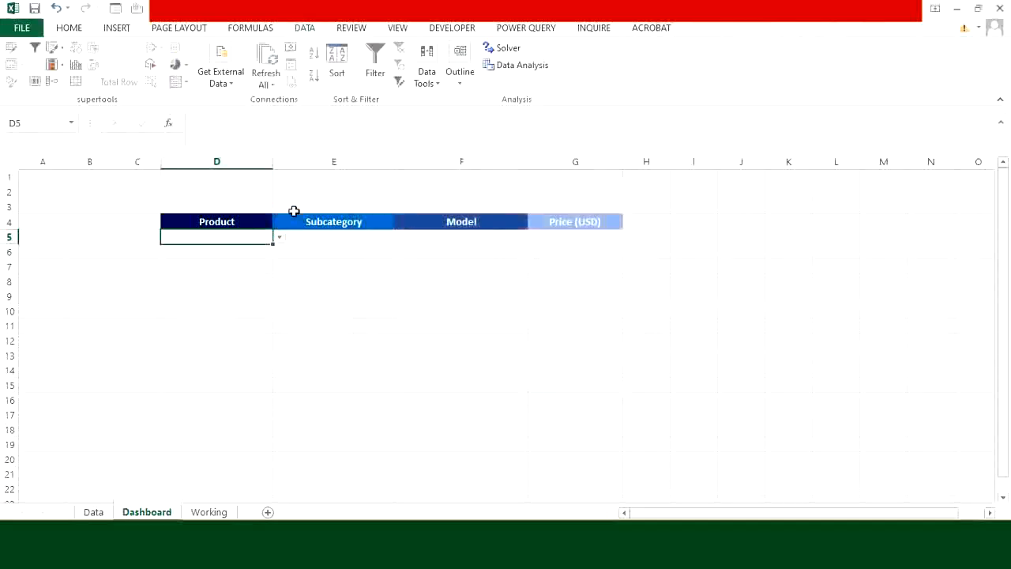
Test the Product drop-down in D5 by choosing Clothing and switching the selection to Electronics.
left_click(280, 238)
left_click(233, 268)
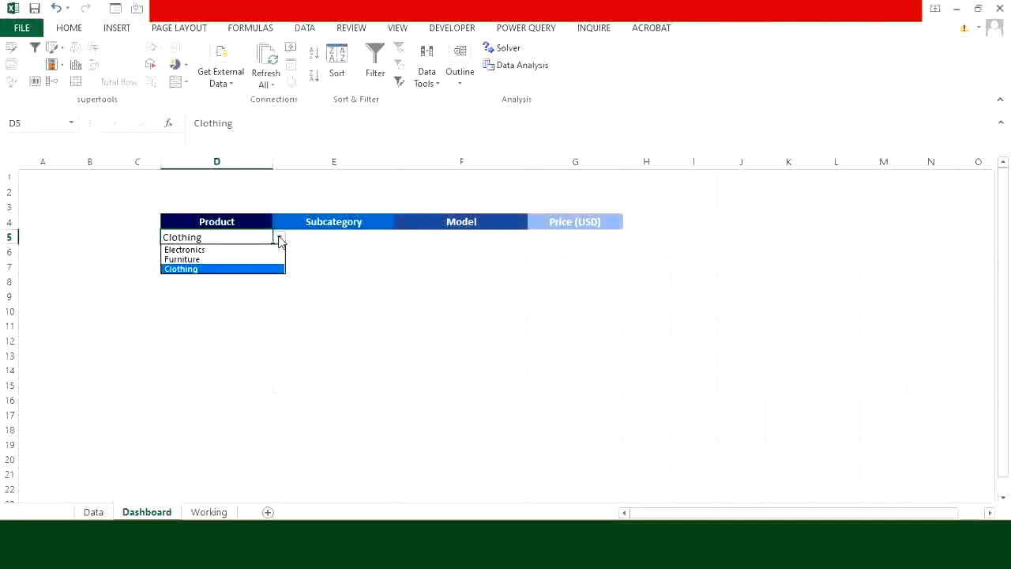
left_click(250, 249)
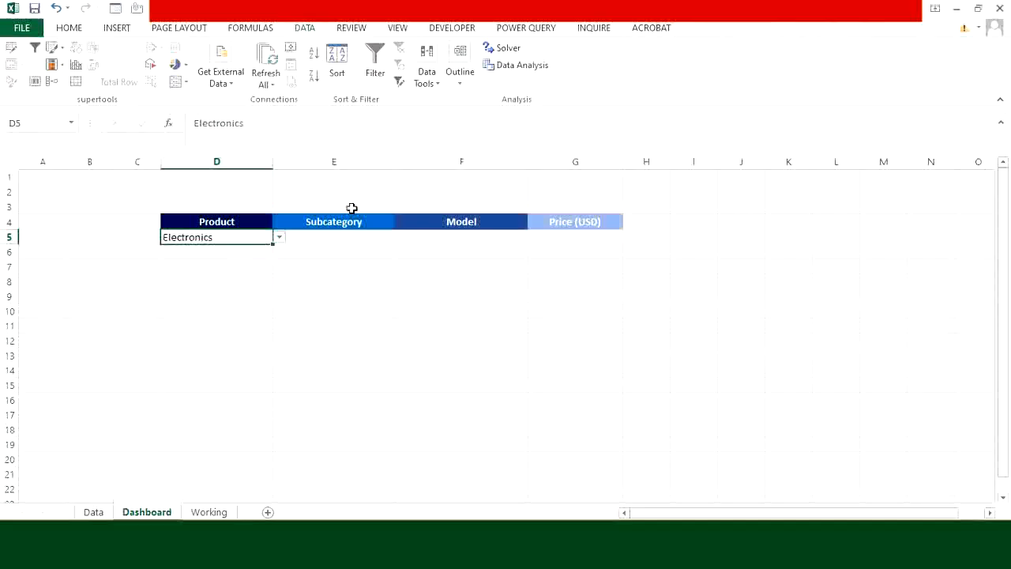
Set the data validation of cell E5 under Subcategory to allow a List.
key("Tab")
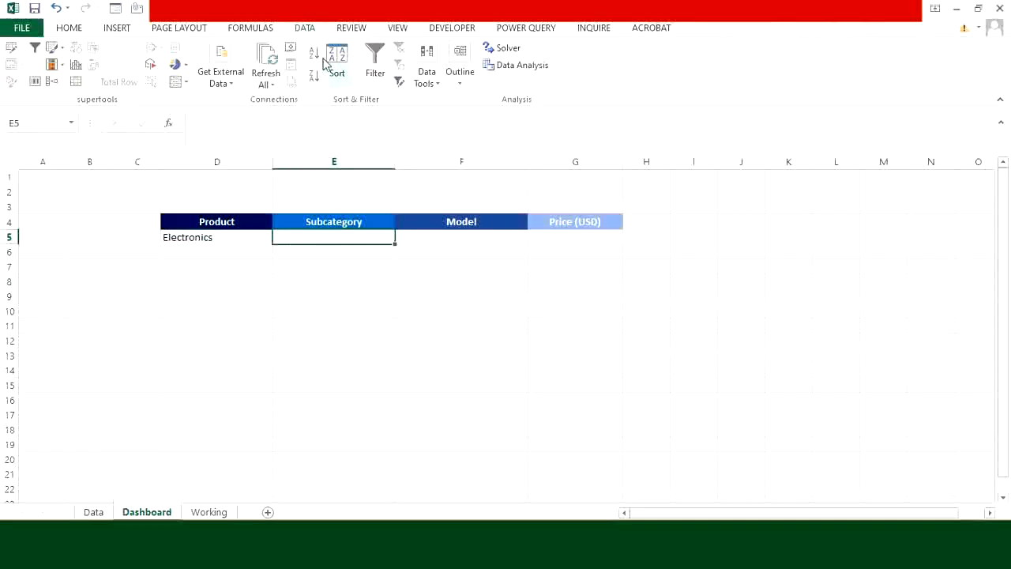
left_click(428, 87)
left_click(551, 149)
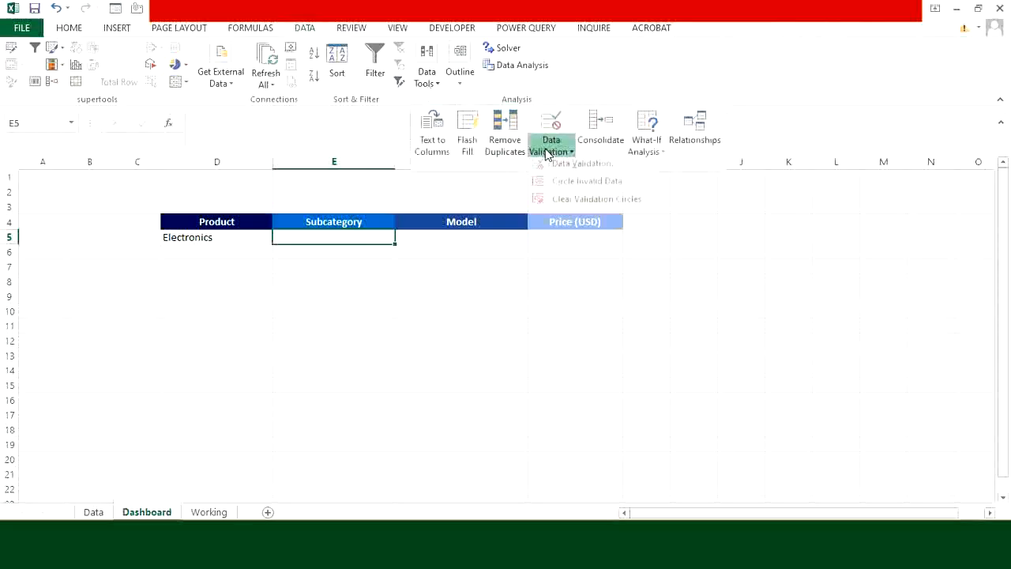
left_click(575, 172)
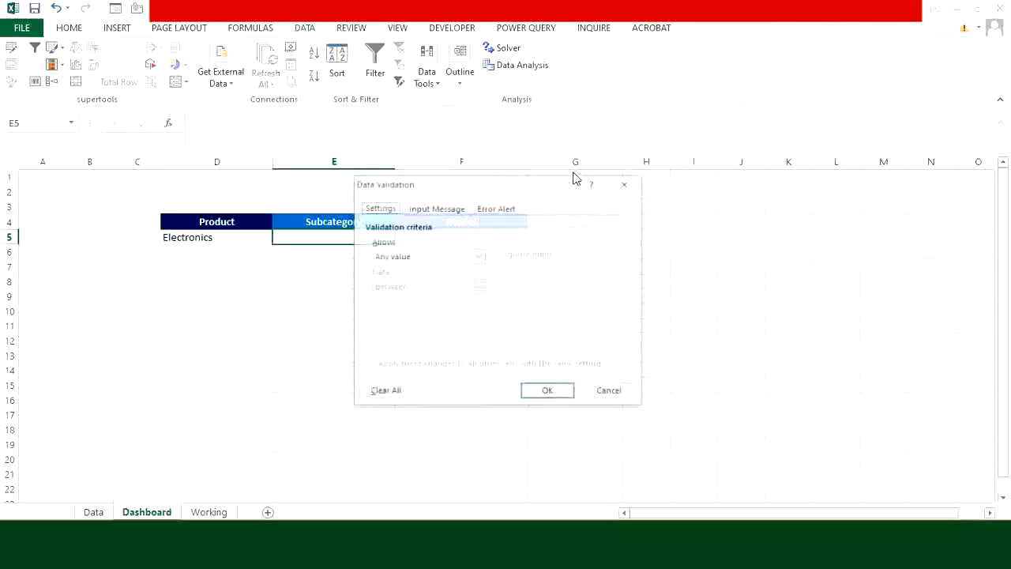
left_click(477, 257)
left_click(408, 297)
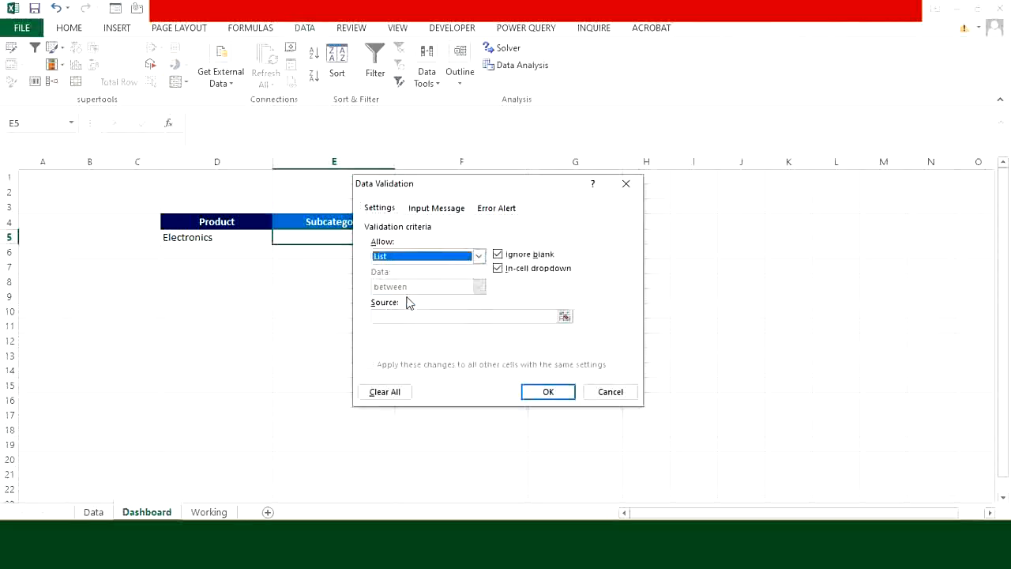
Use =Indirect($D$5) as the validation list's source and apply the dependent drop-down to E5.
left_click(402, 314)
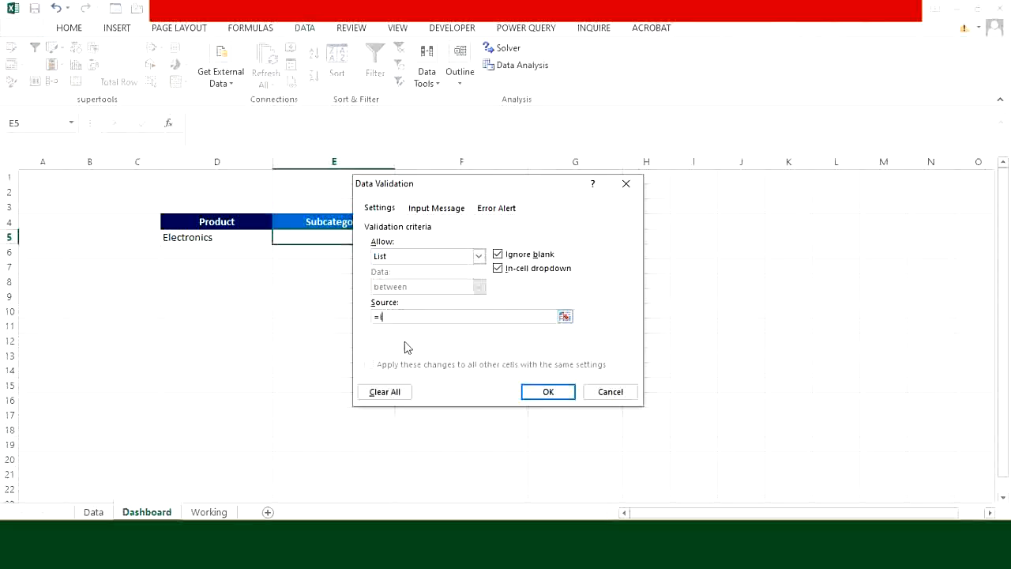
type("=Indirect(")
left_click(237, 239)
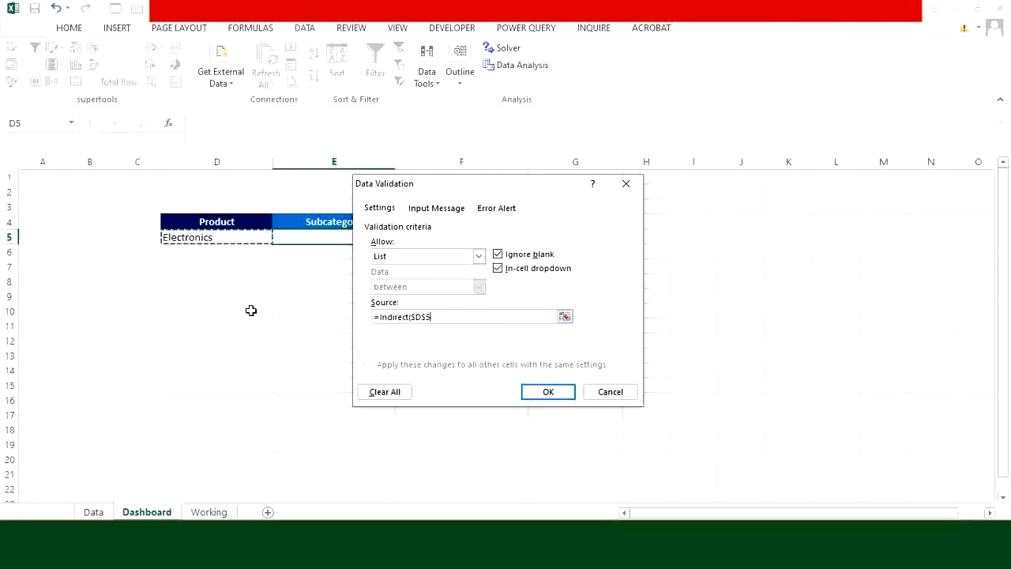
type(")")
left_click(532, 392)
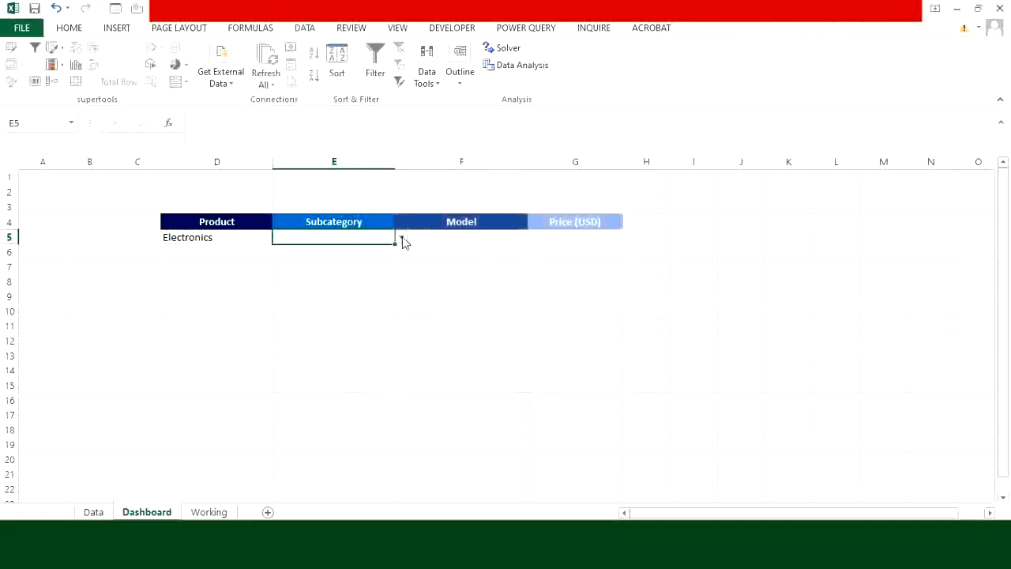
Check the Subcategory options in E5 for Electronics, and check them again with Product in D5 set to Furniture.
left_click(401, 238)
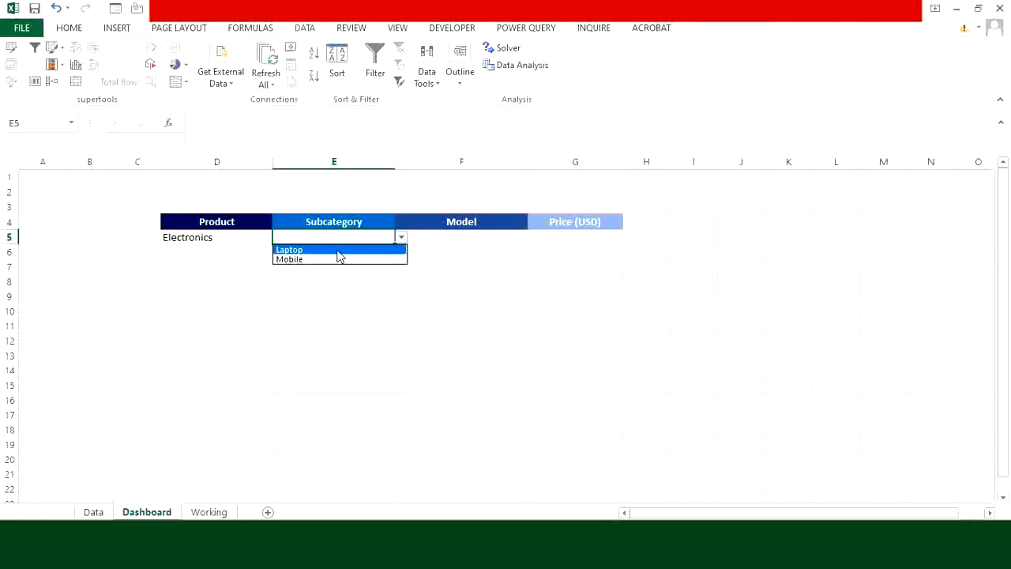
left_click(241, 241)
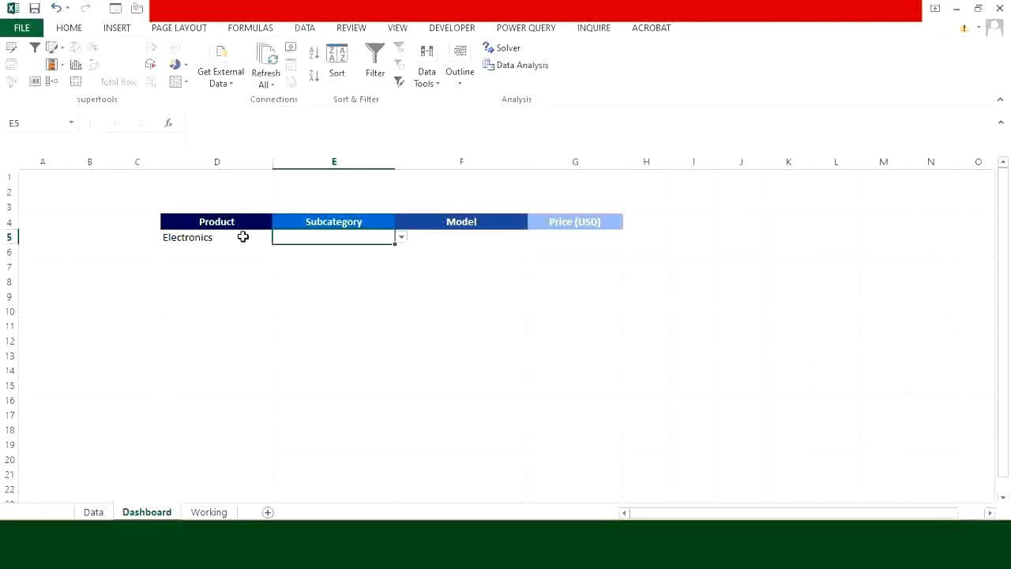
left_click(243, 237)
left_click(279, 237)
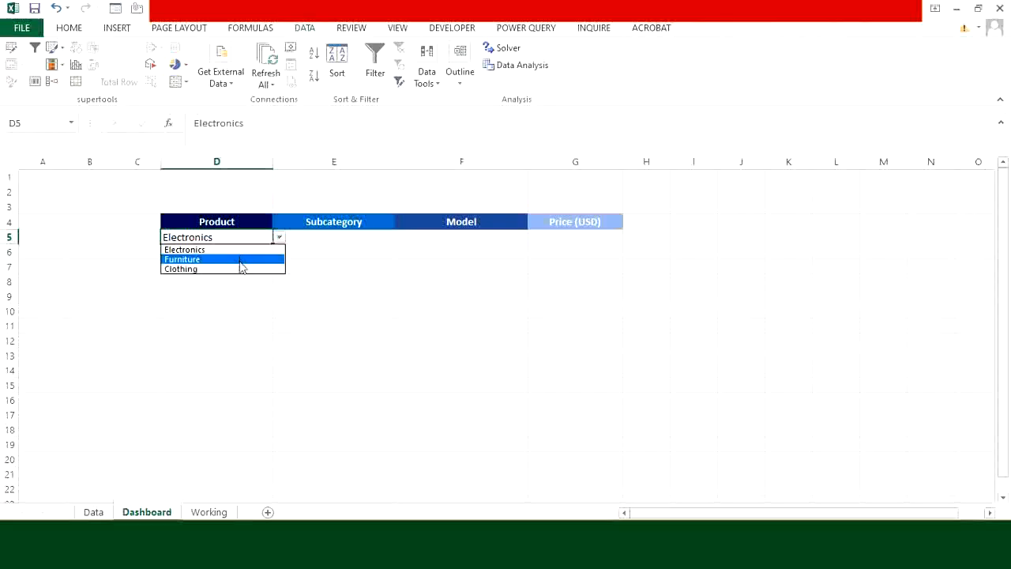
left_click(240, 260)
key("Right")
key("alt+Down")
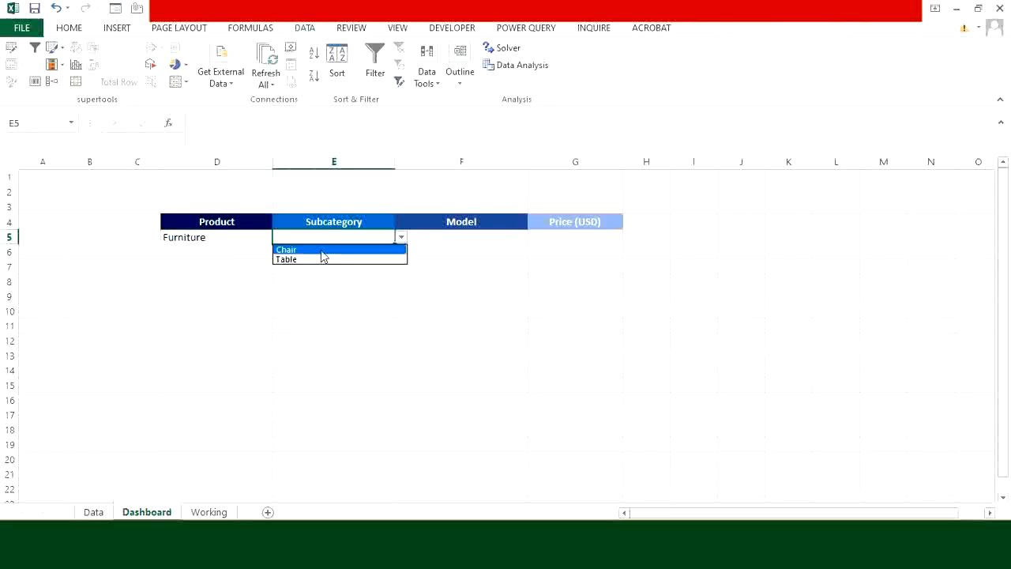
Change Product in D5 to Clothing and check the Subcategory options in E5.
left_click(234, 242)
left_click(279, 237)
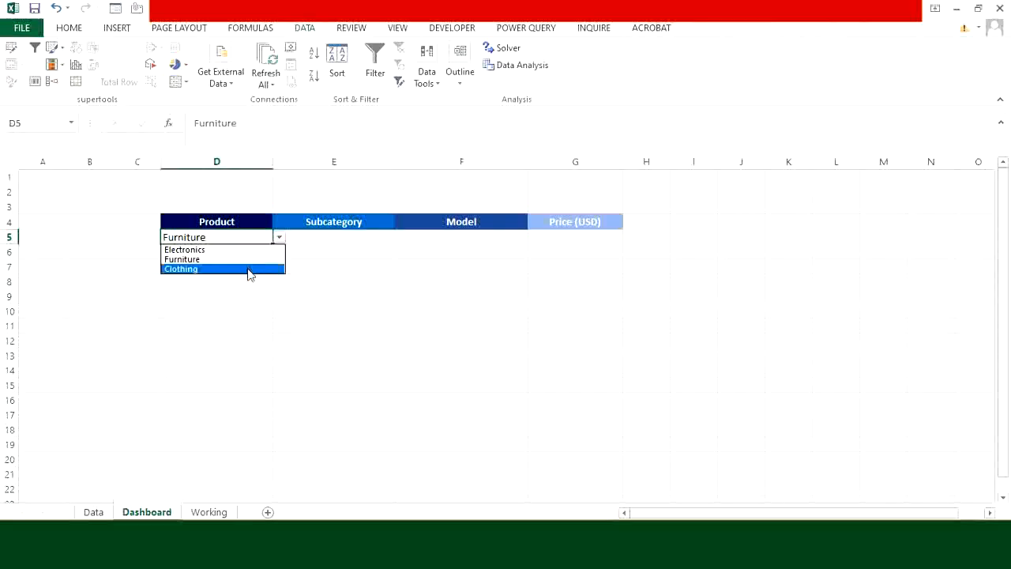
left_click(248, 270)
left_click(323, 236)
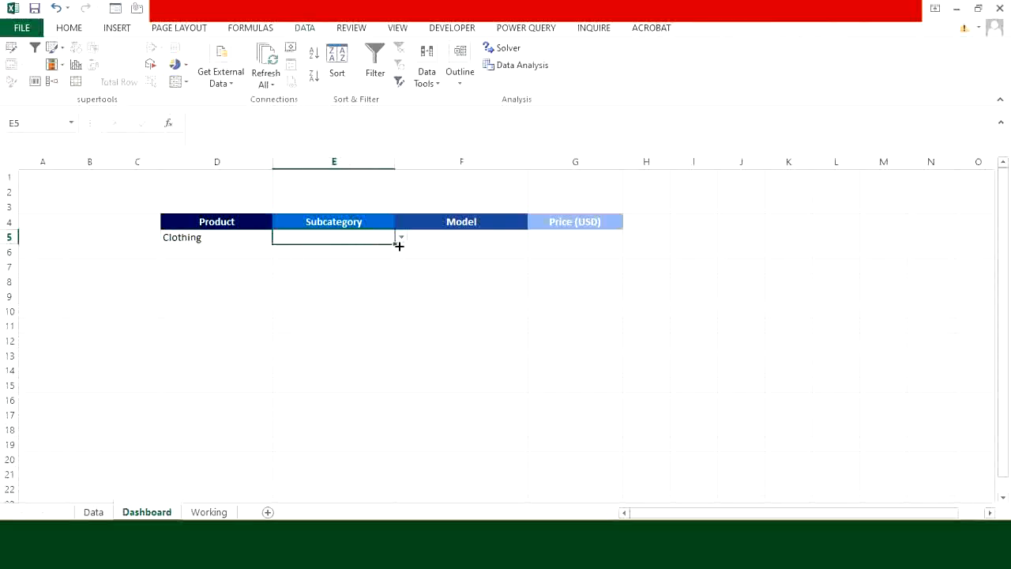
left_click(402, 239)
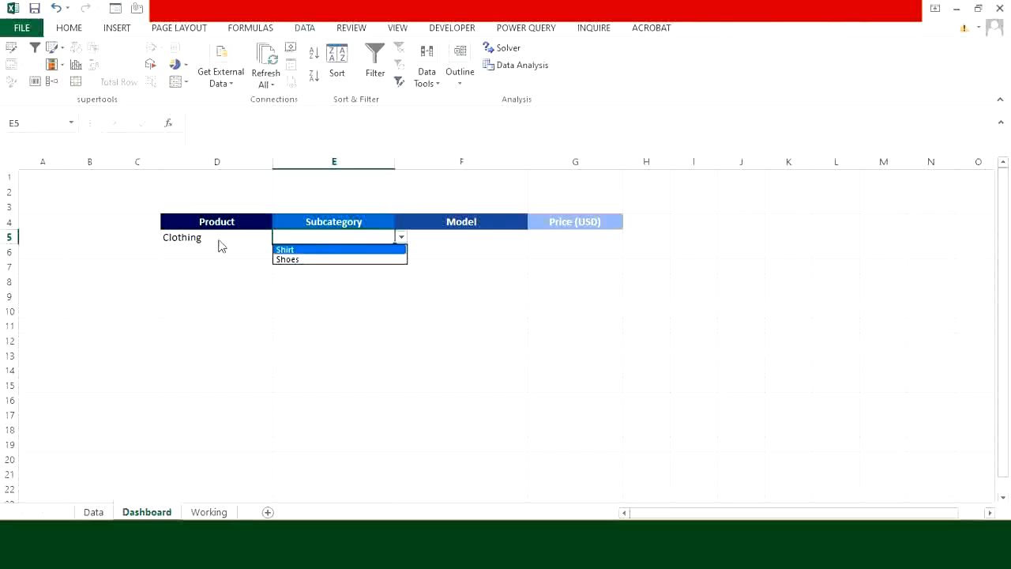
Set the data validation of cell F5 under Model to allow a List.
left_click(422, 240)
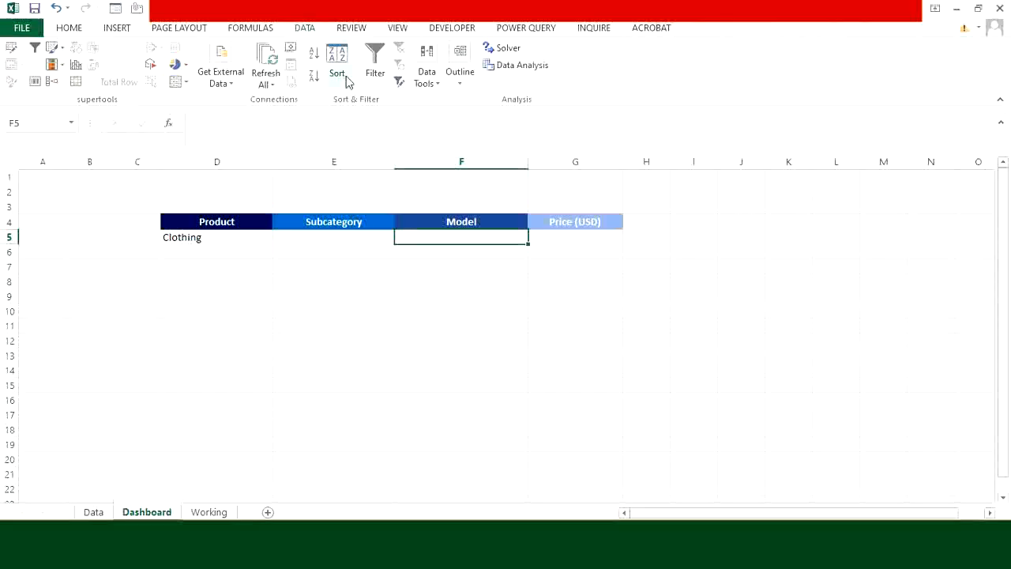
left_click(426, 82)
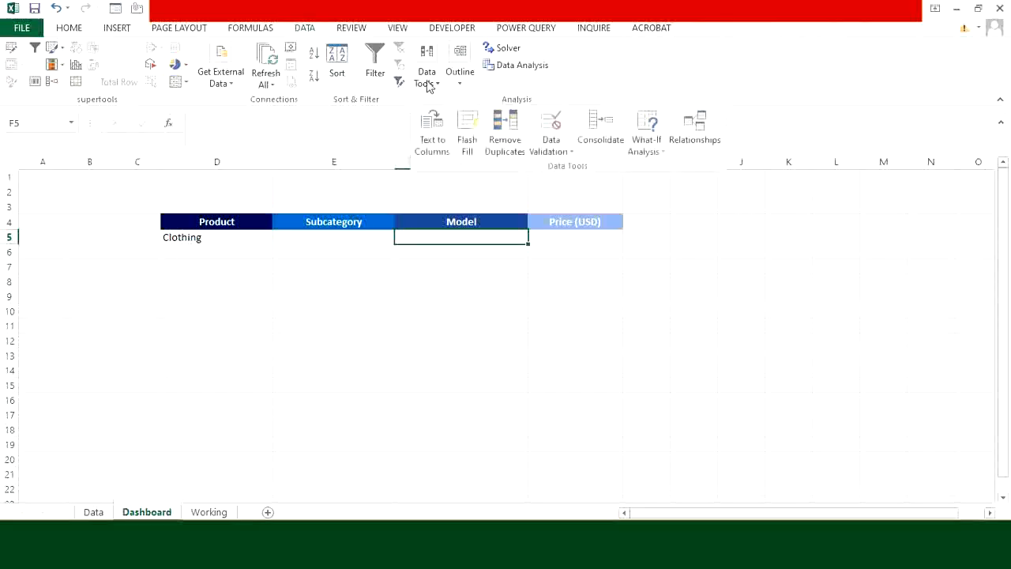
left_click(551, 148)
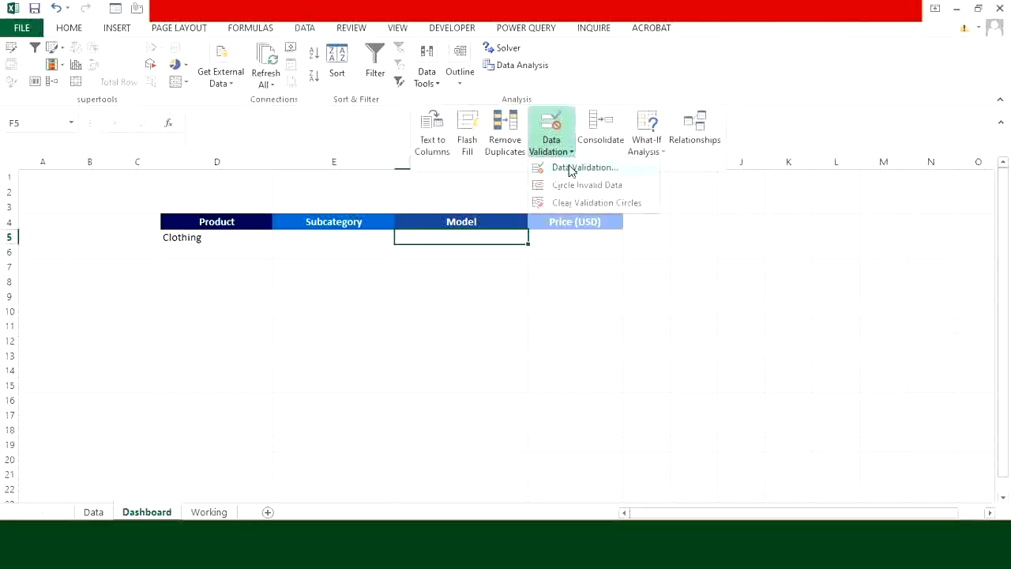
left_click(571, 168)
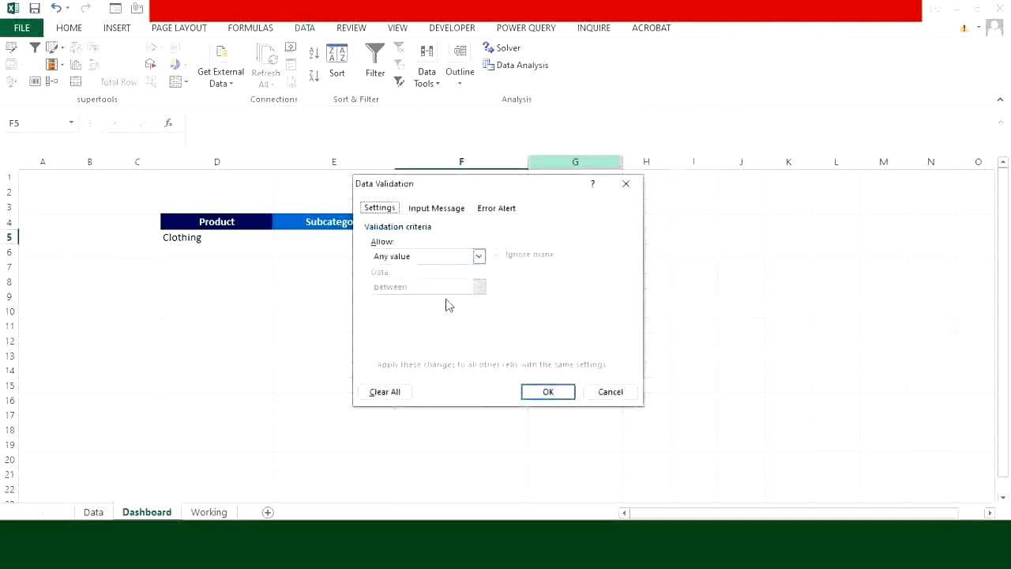
left_click(479, 256)
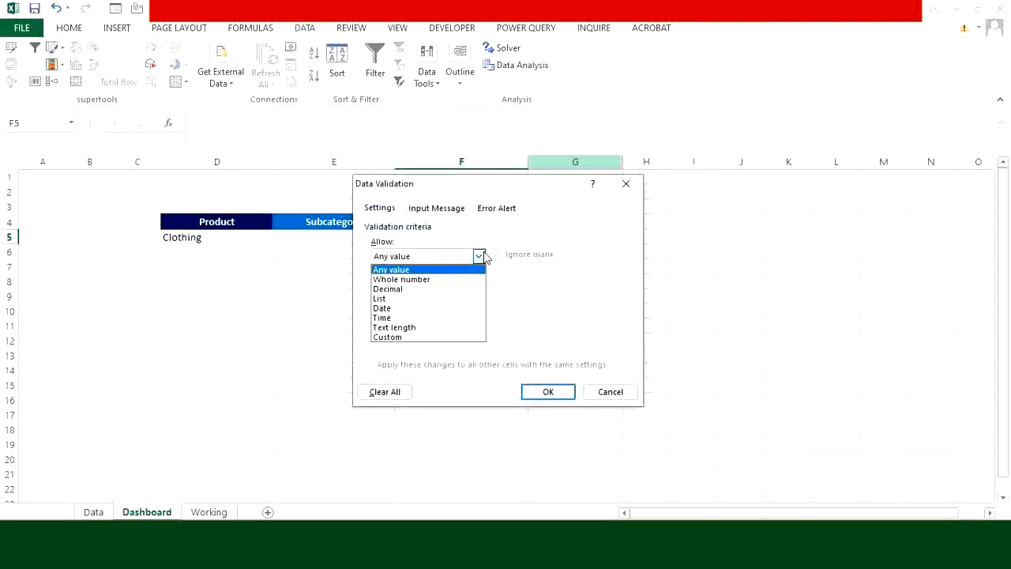
left_click(431, 298)
Use =Indirect($E$5) as the list source for F5 and apply it, continuing even if the source evaluates to an error.
left_click(403, 316)
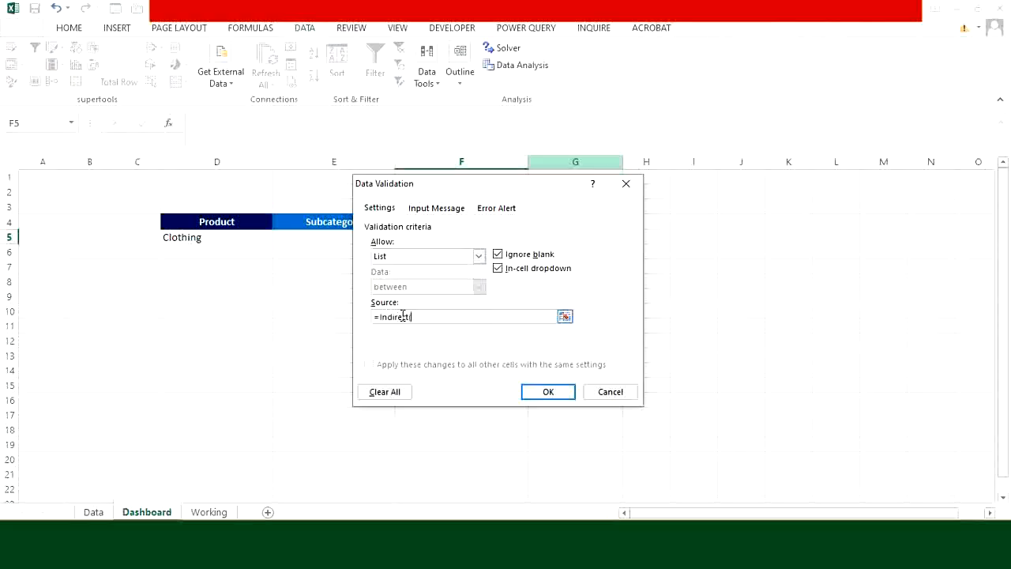
left_click(330, 241)
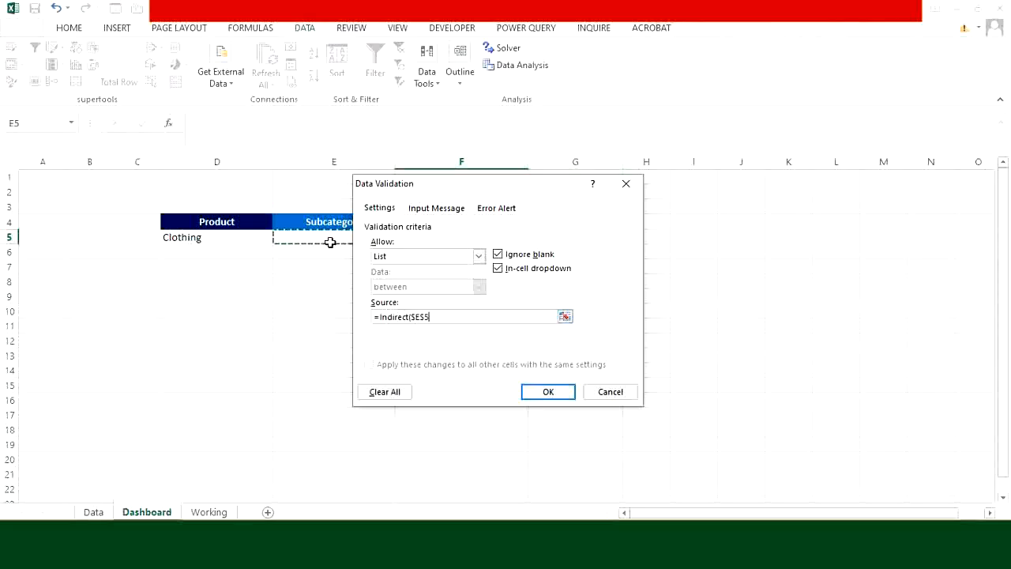
type(")")
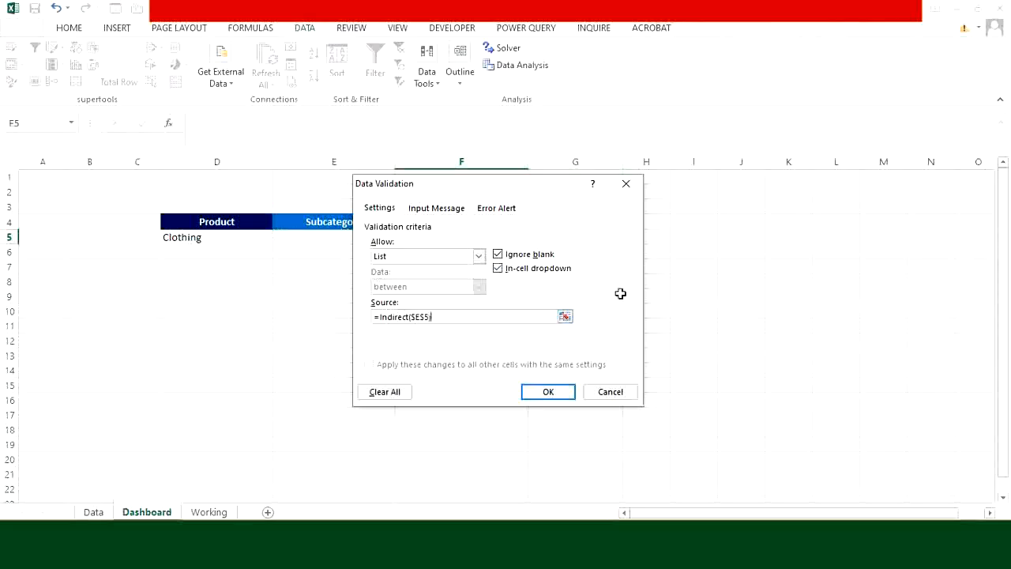
left_click(553, 391)
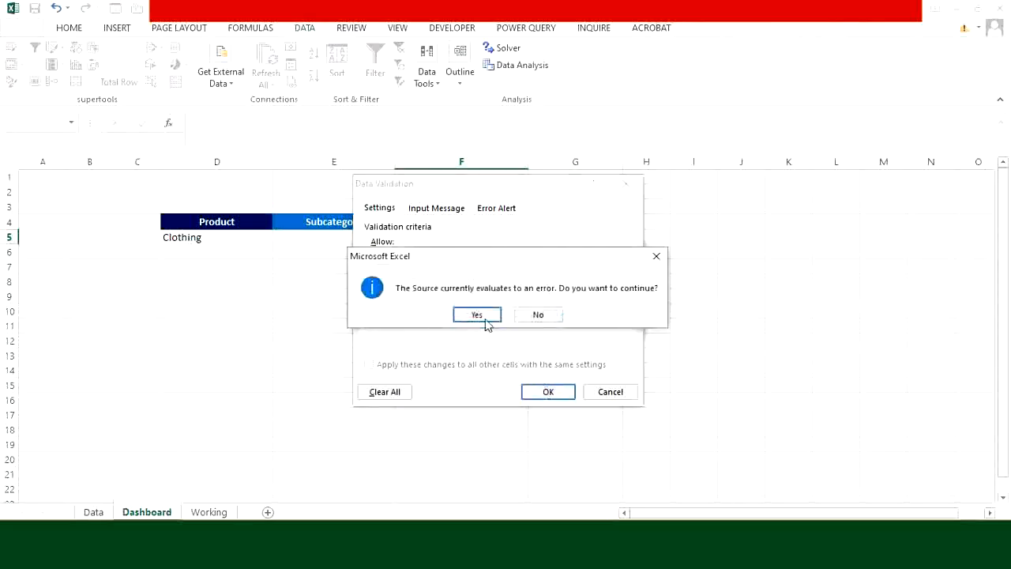
left_click(477, 315)
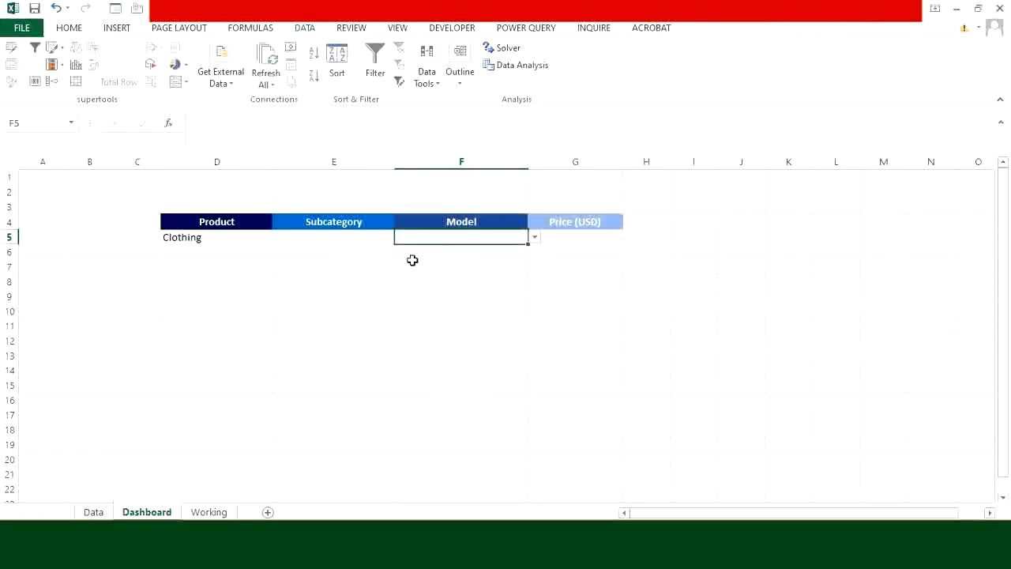
Choose Shirt as the Subcategory in E5 and check the Model options in F5.
key("Left")
left_click(401, 237)
left_click(352, 250)
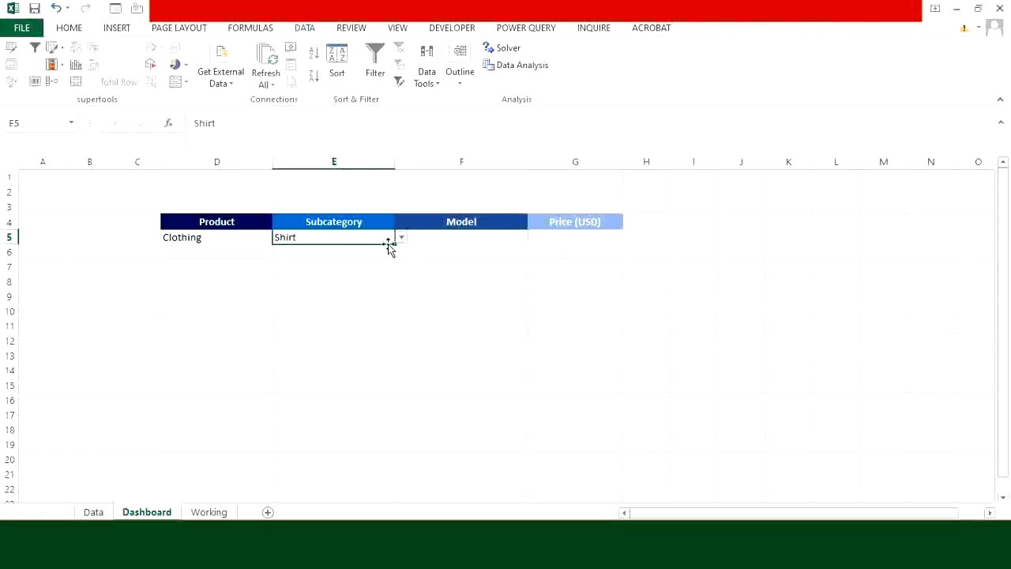
left_click(438, 237)
left_click(536, 238)
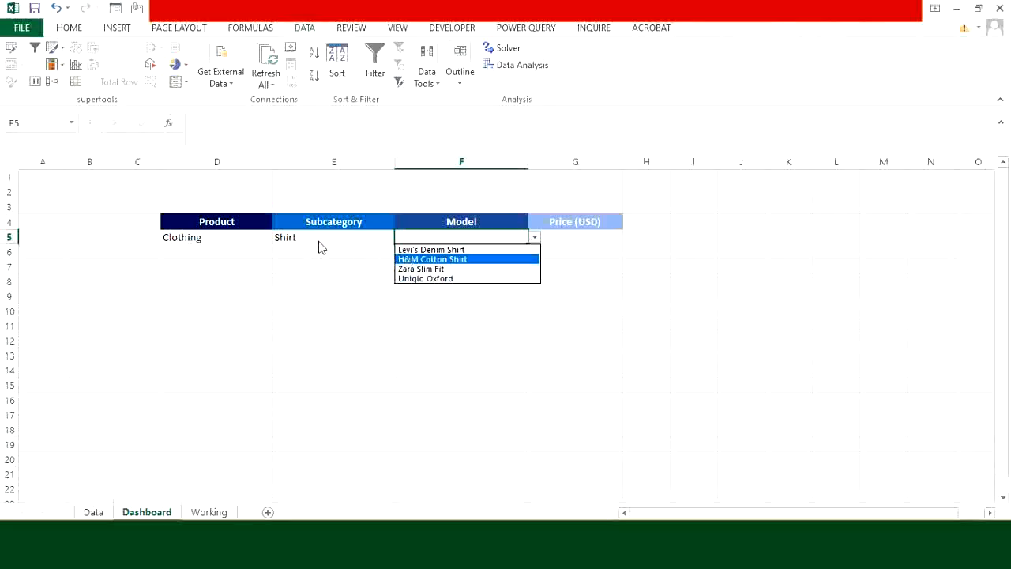
key("Escape")
Set Product in D5 to Furniture and Subcategory in E5 to Chair, and check the Model options in F5.
left_click(264, 239)
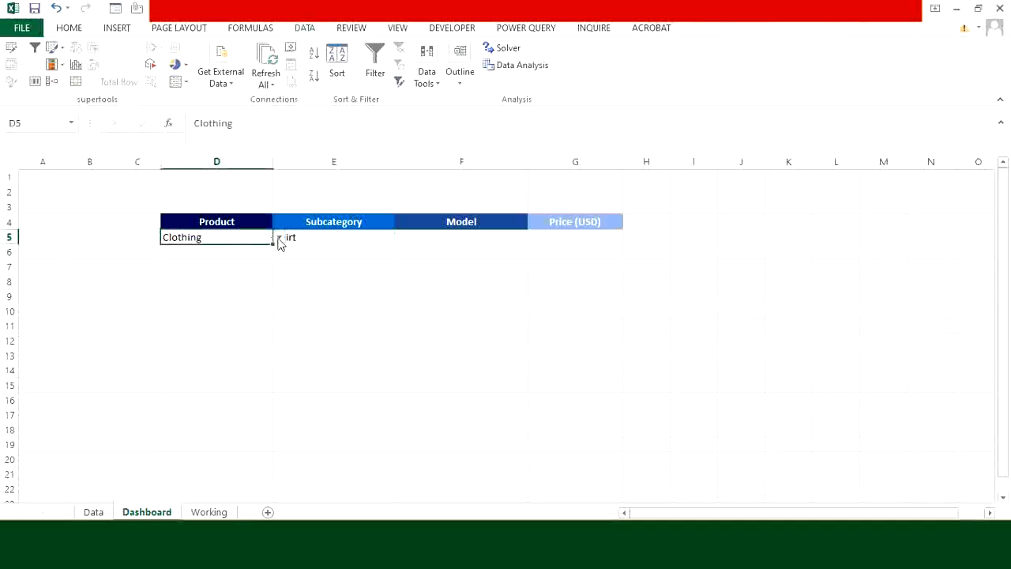
left_click(278, 237)
left_click(241, 259)
left_click(336, 239)
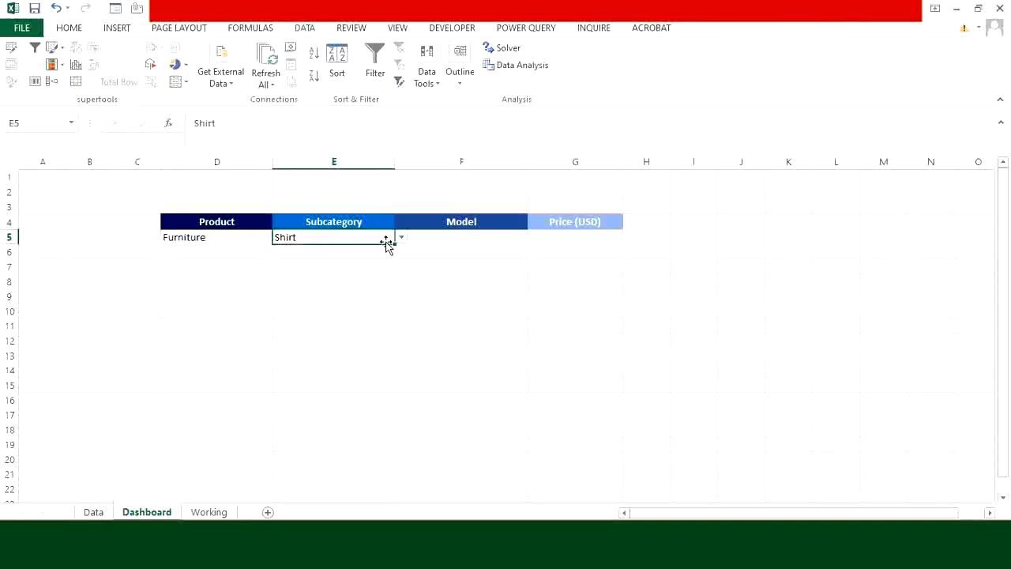
left_click(399, 239)
left_click(347, 247)
left_click(526, 239)
left_click(534, 238)
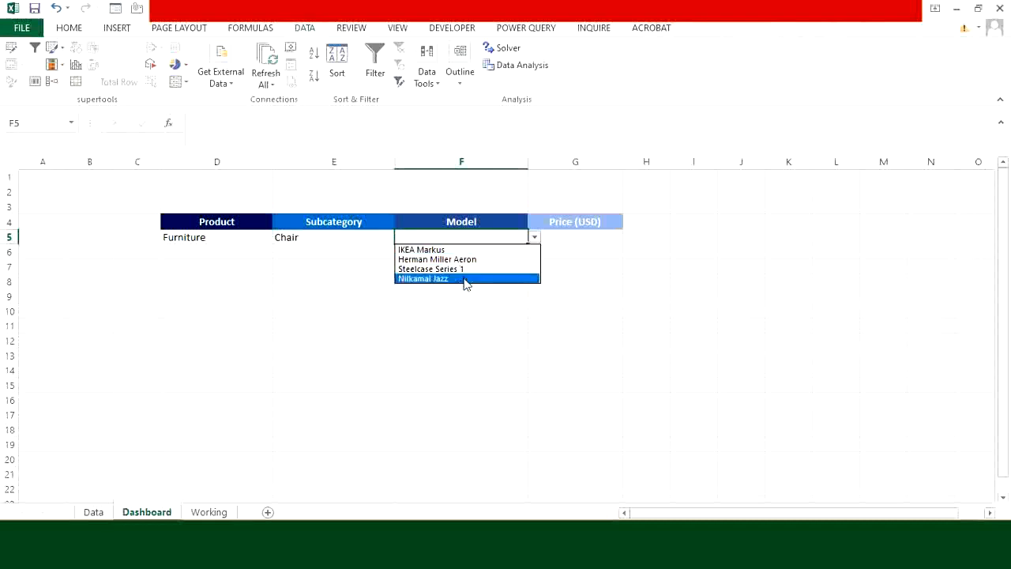
left_click(344, 236)
Change the Subcategory in E5 to Table and check the Model options in F5.
left_click(346, 237)
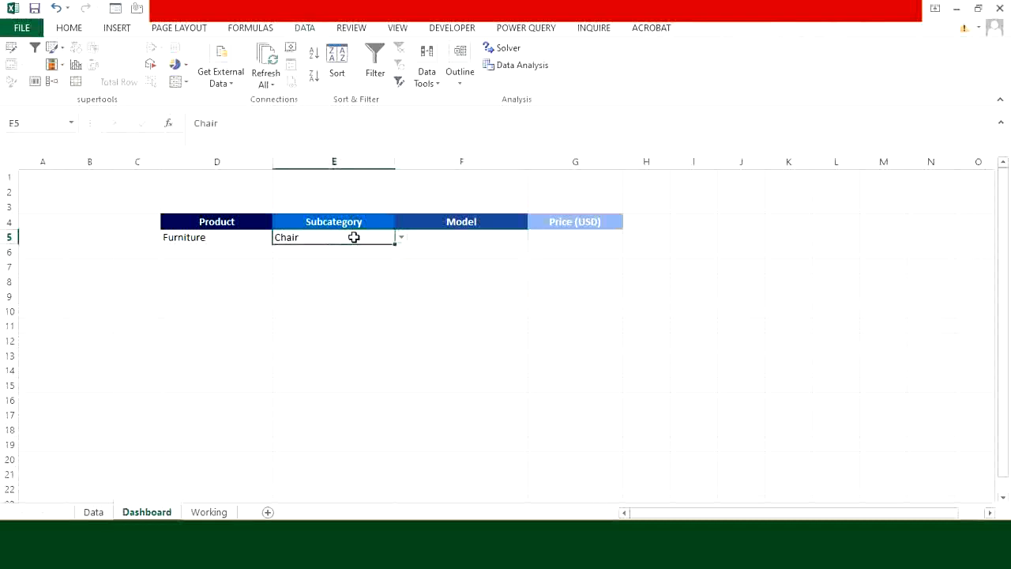
left_click(402, 237)
left_click(339, 259)
left_click(514, 237)
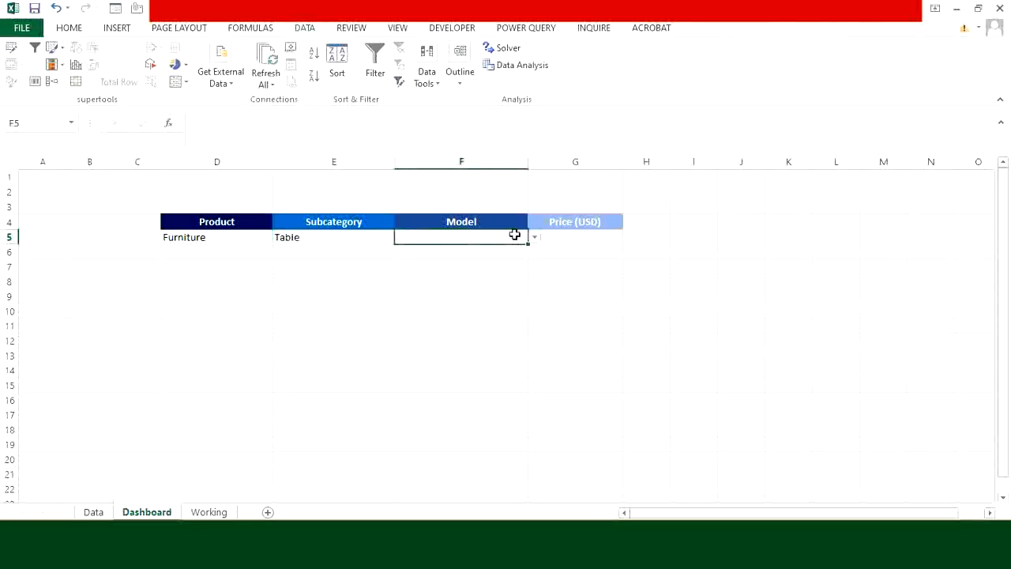
left_click(535, 237)
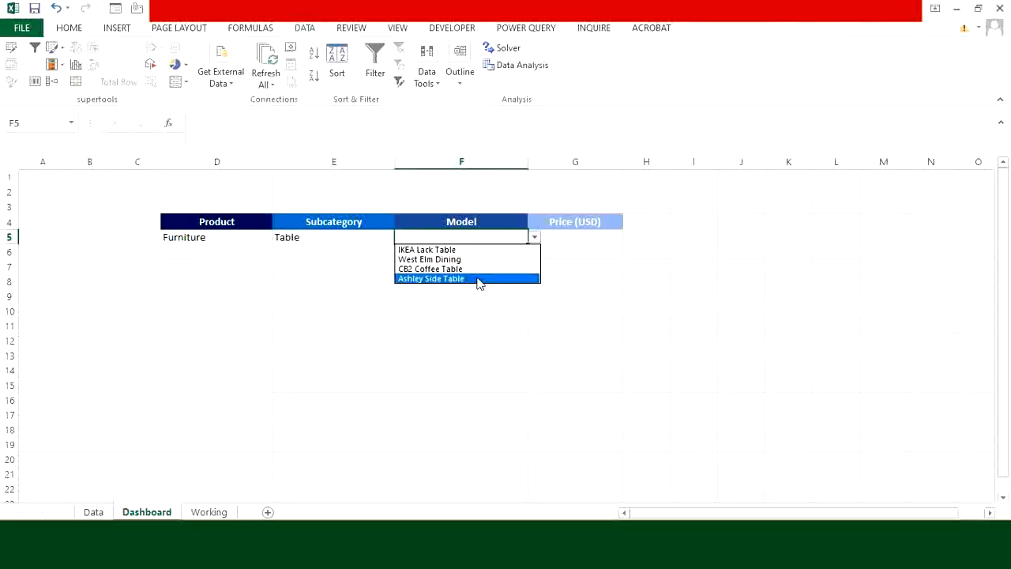
left_click(347, 237)
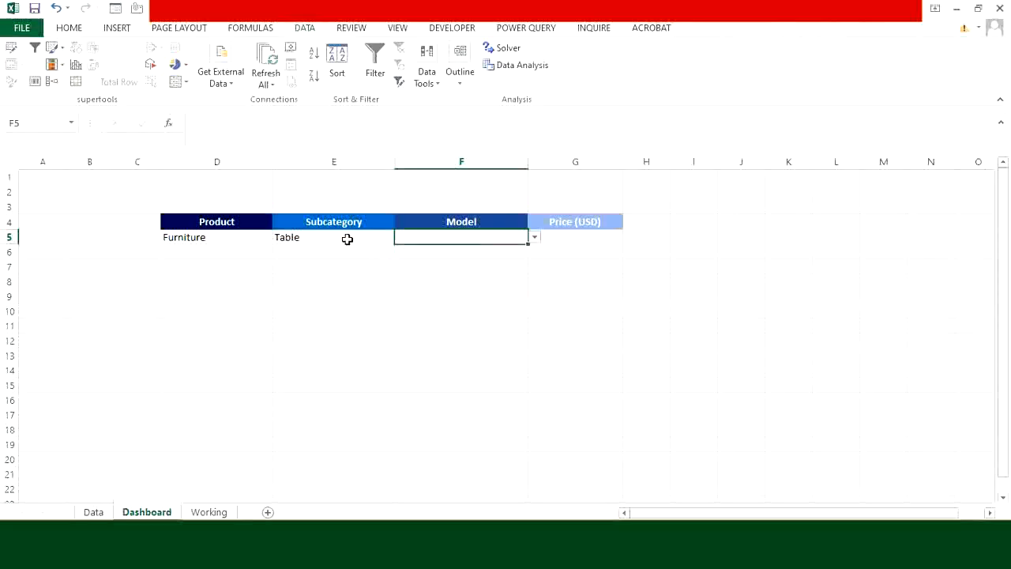
Add Jewellery as a new entry in A5 of the Product table on the Working sheet.
left_click(348, 237)
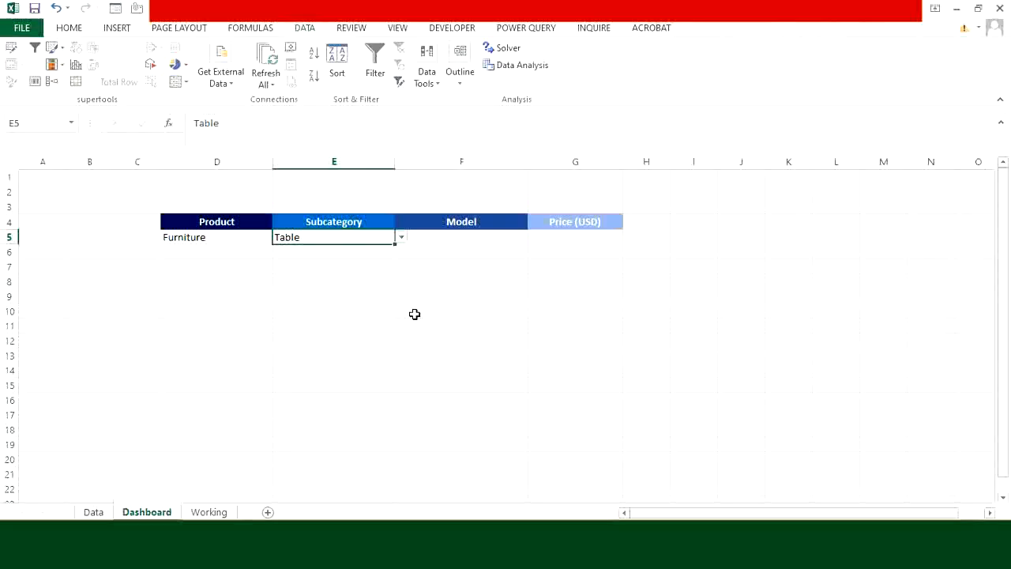
left_click(208, 513)
left_click(41, 242)
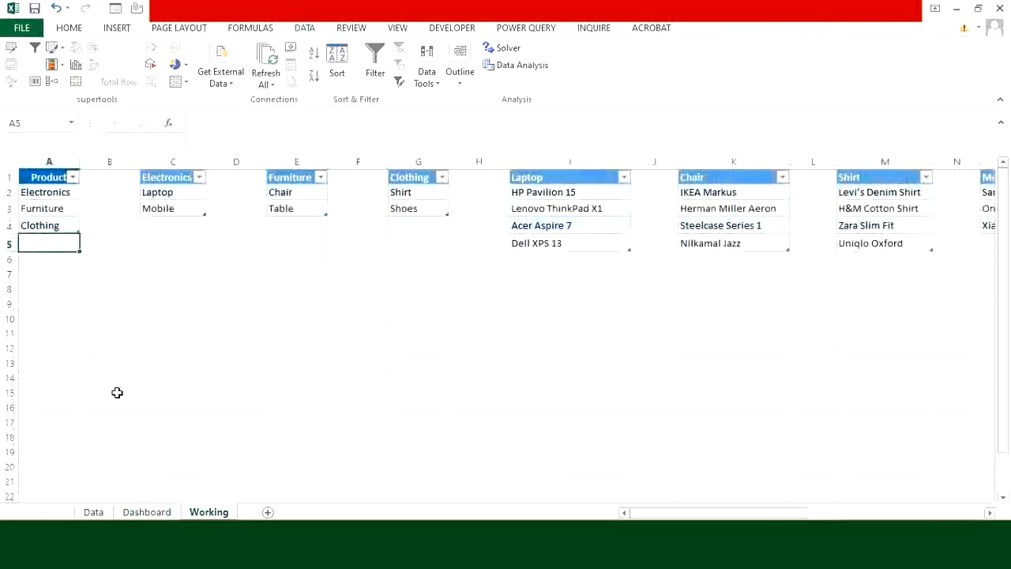
type("Jewellery")
key("Return")
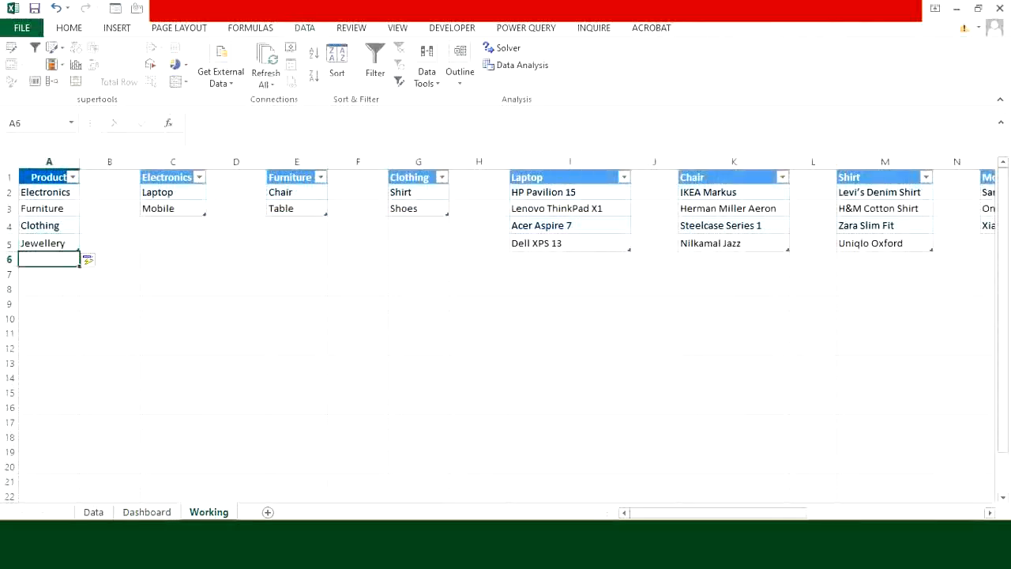
Check the Product drop-down options in D5 on the Dashboard sheet without changing the selection.
left_click(131, 515)
left_click(240, 237)
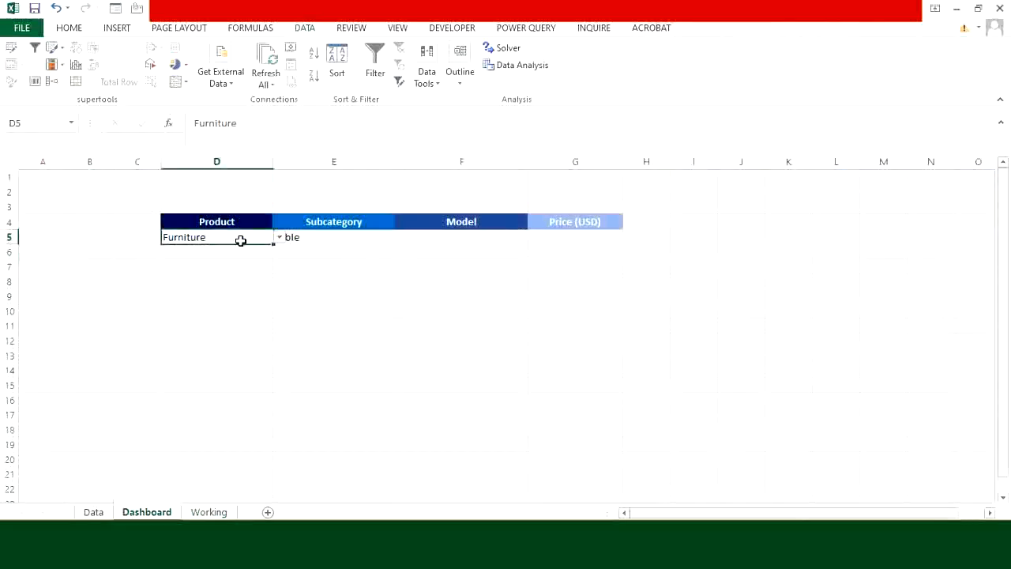
left_click(273, 236)
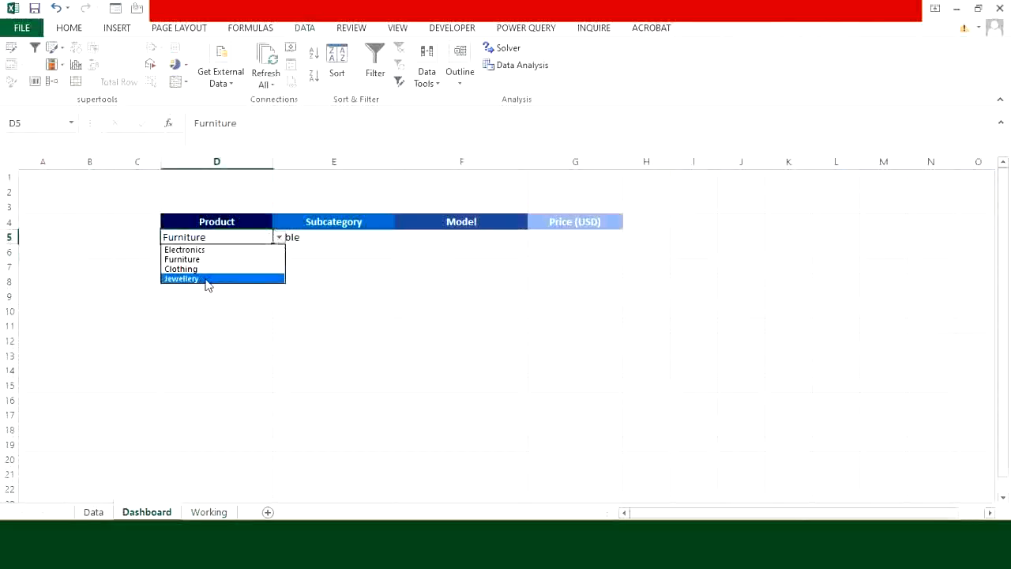
key("Escape")
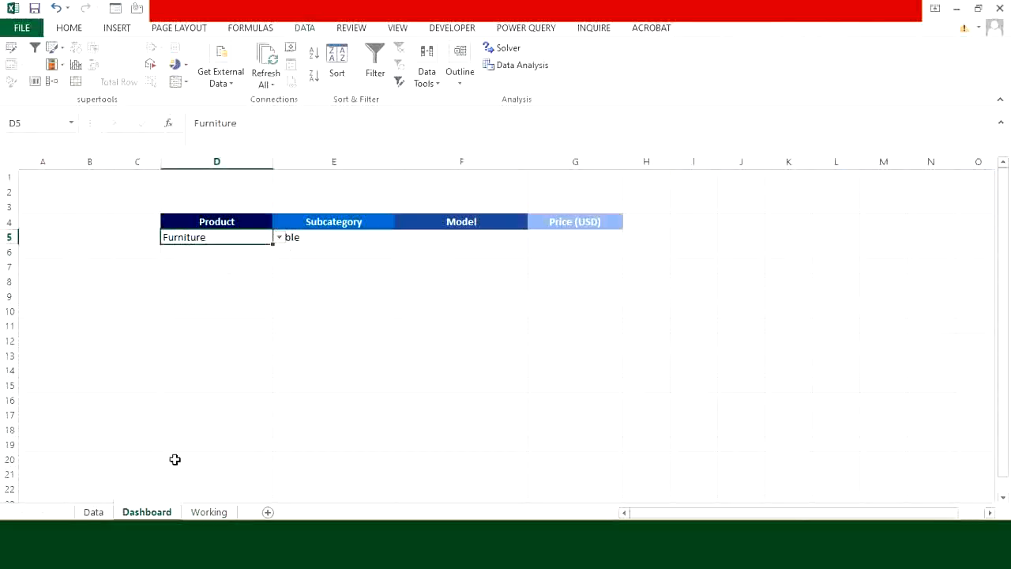
Insert two columns before the Laptop table on the Working sheet and enter Jewellery, Earrings and Bangles in I1:I3.
left_click(197, 515)
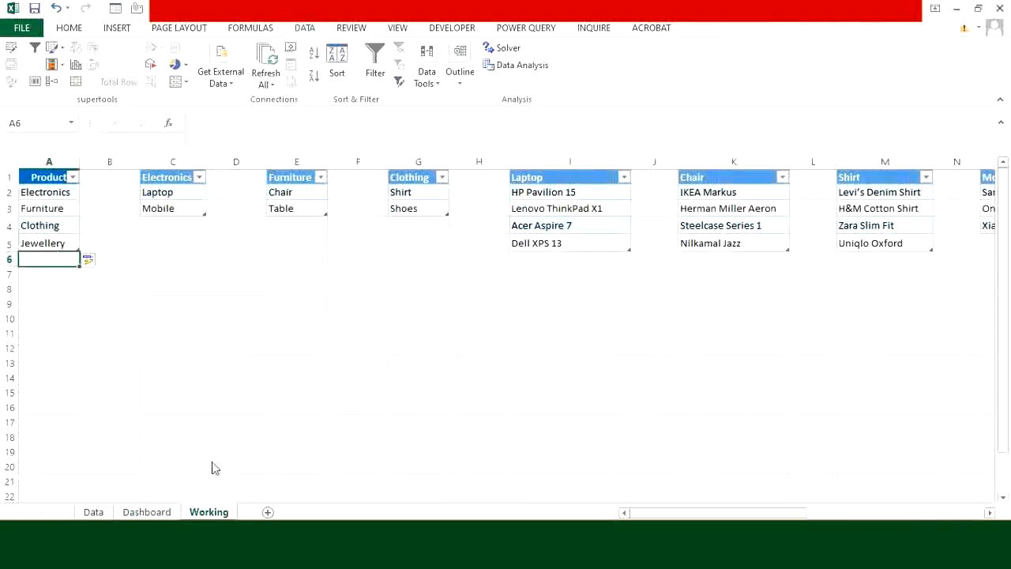
left_click(478, 273)
right_click(480, 157)
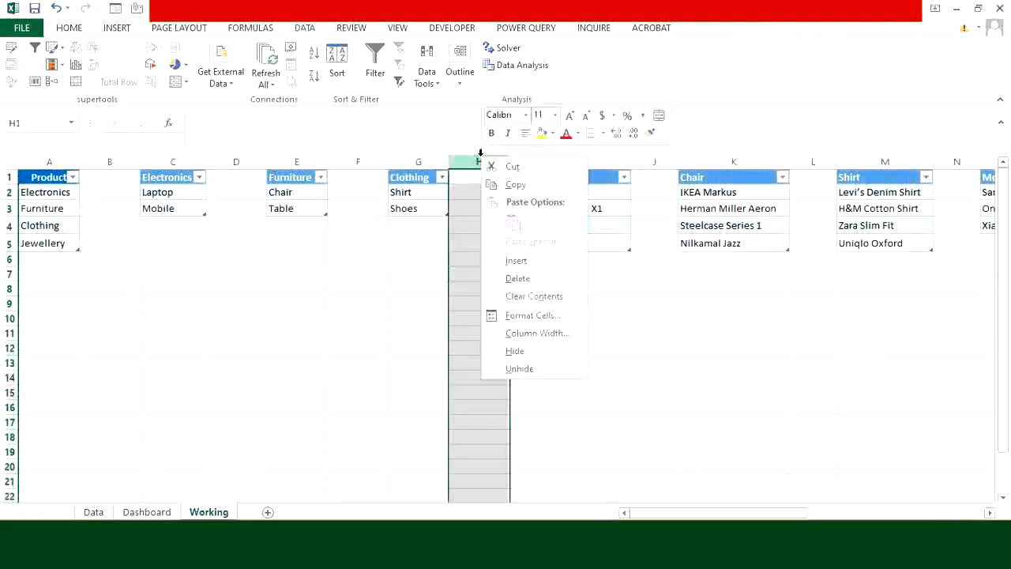
left_click(517, 260)
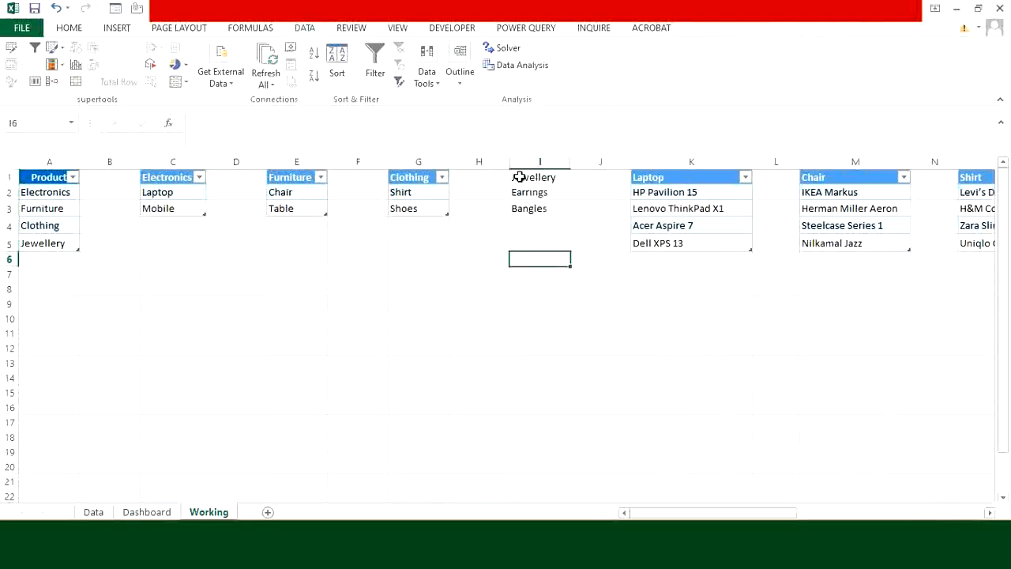
Convert the Jewellery list in I1:I3 into a table with headers.
left_click_drag(519, 177, 524, 207)
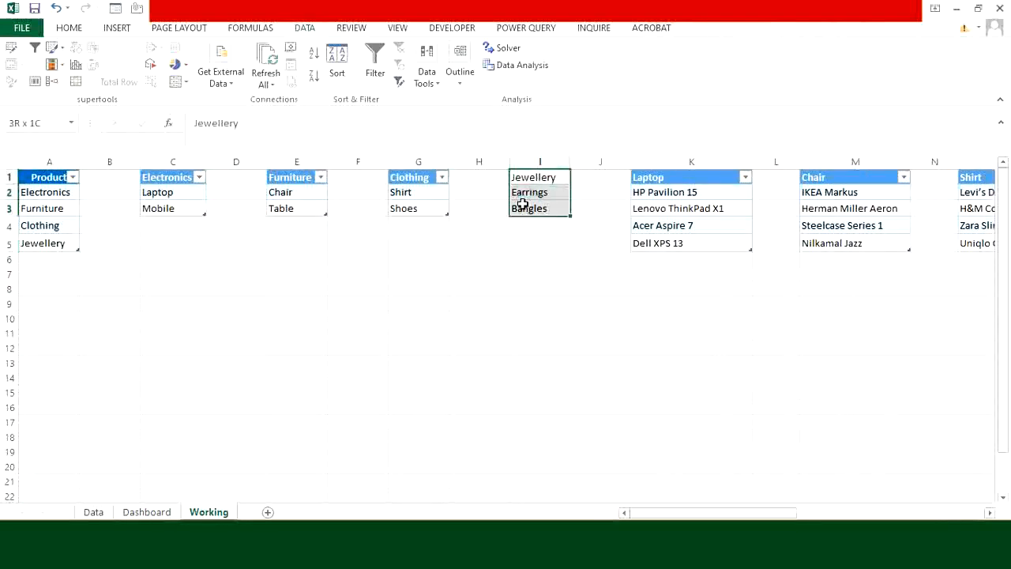
key("ctrl+t")
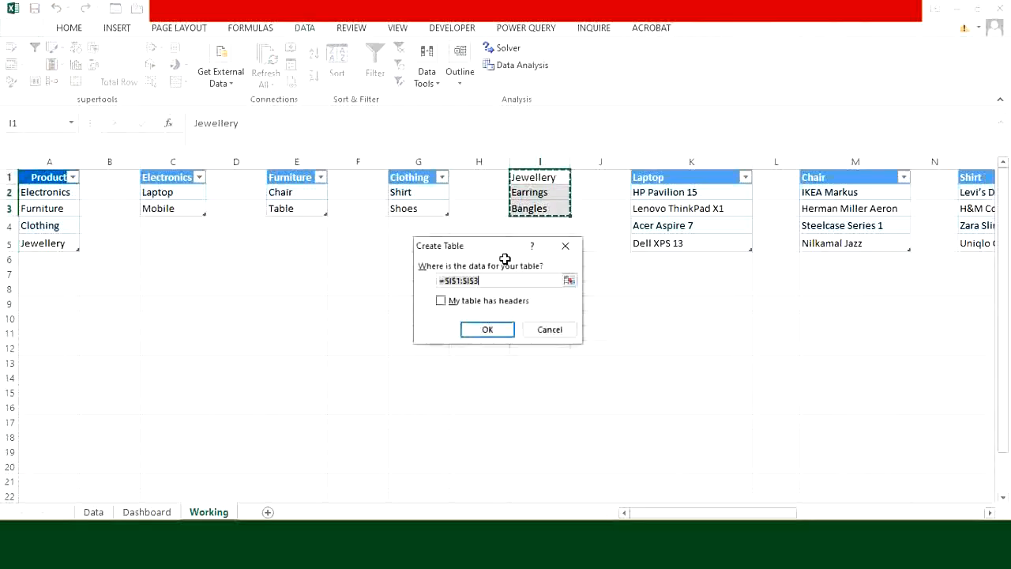
left_click(441, 301)
left_click(485, 329)
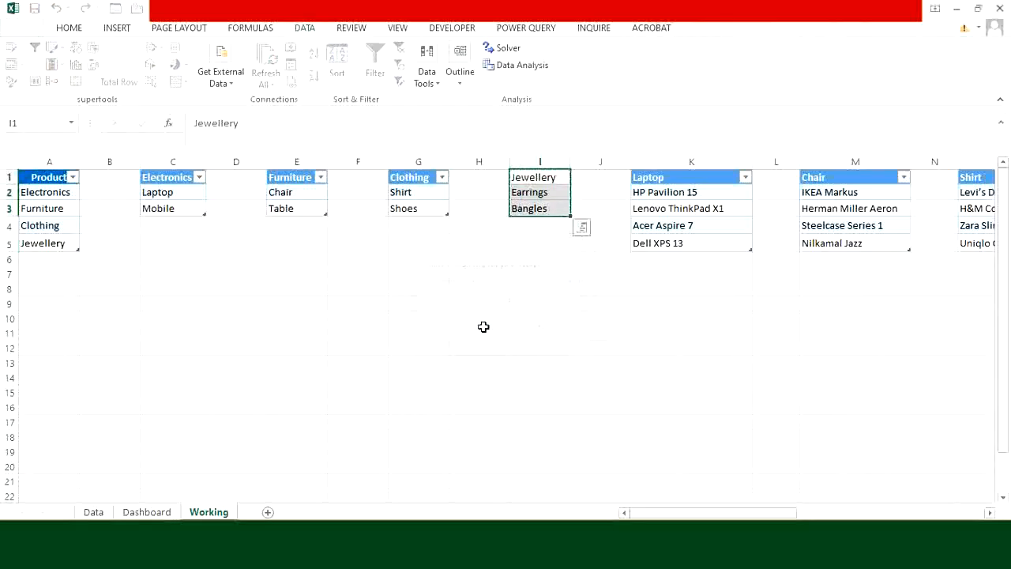
Define the workbook-scoped name Jewellery for the Earrings and Bangles entries in I2:I3.
left_click_drag(540, 192, 535, 208)
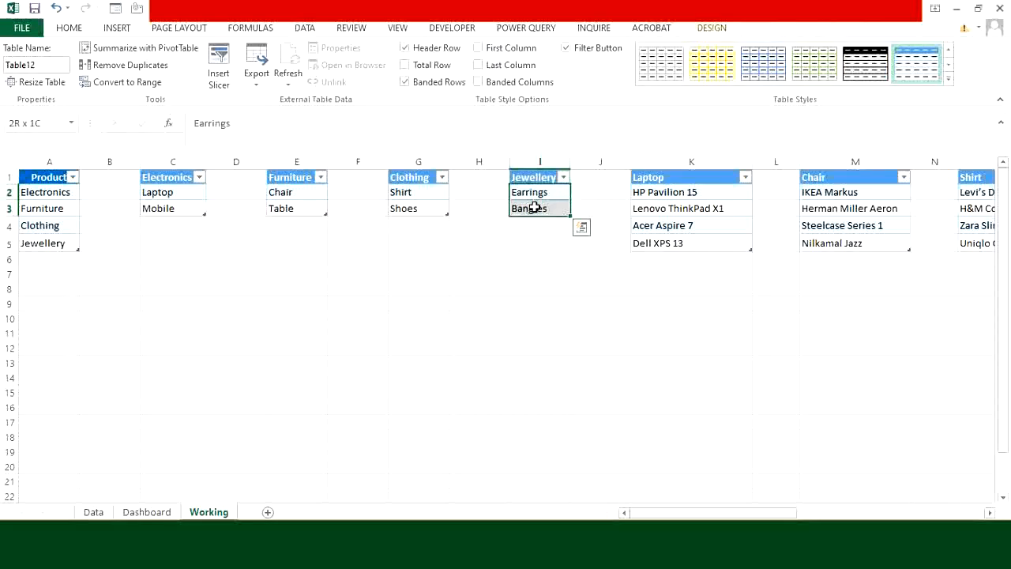
left_click(237, 29)
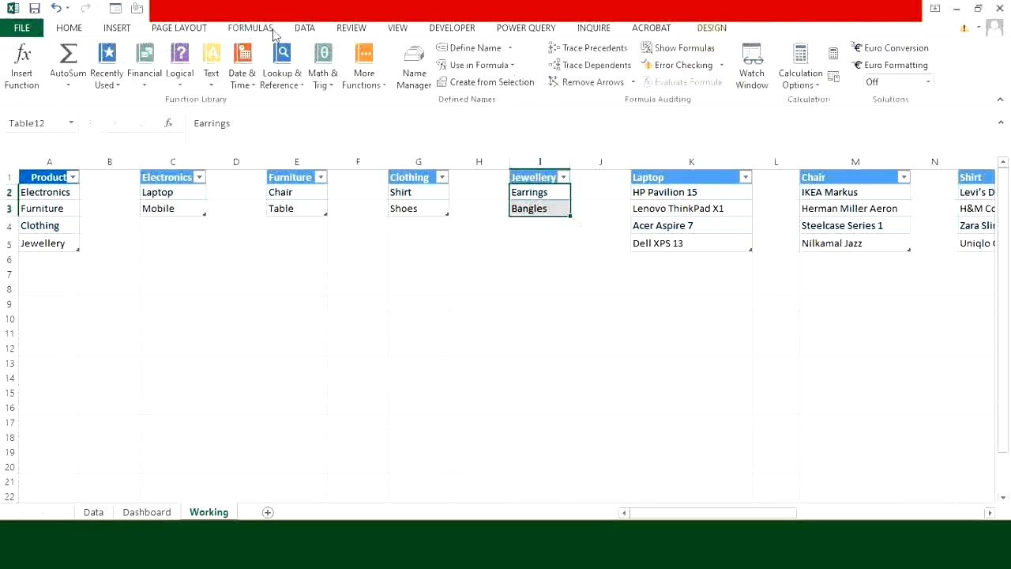
left_click(470, 47)
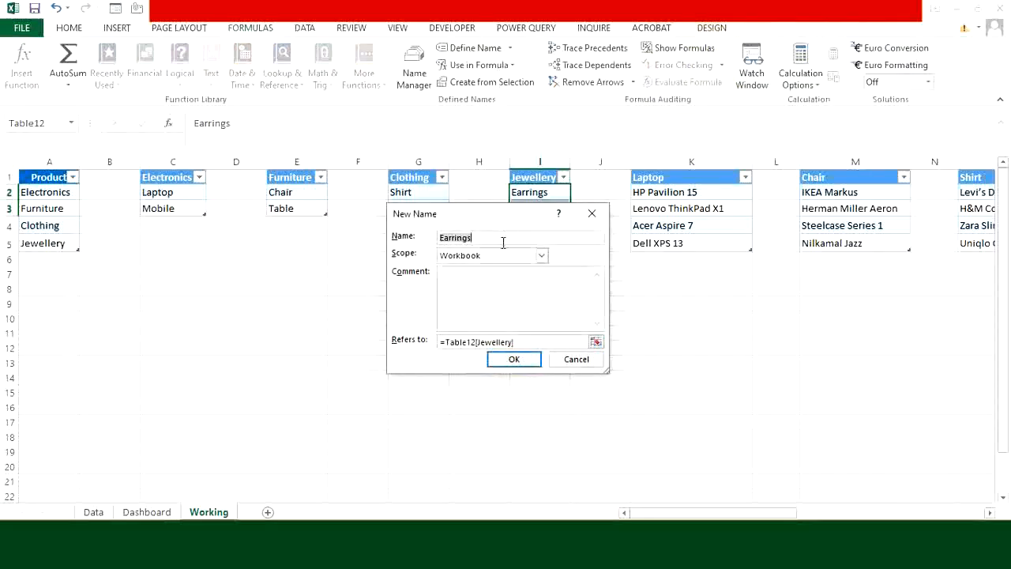
key("BackSpace")
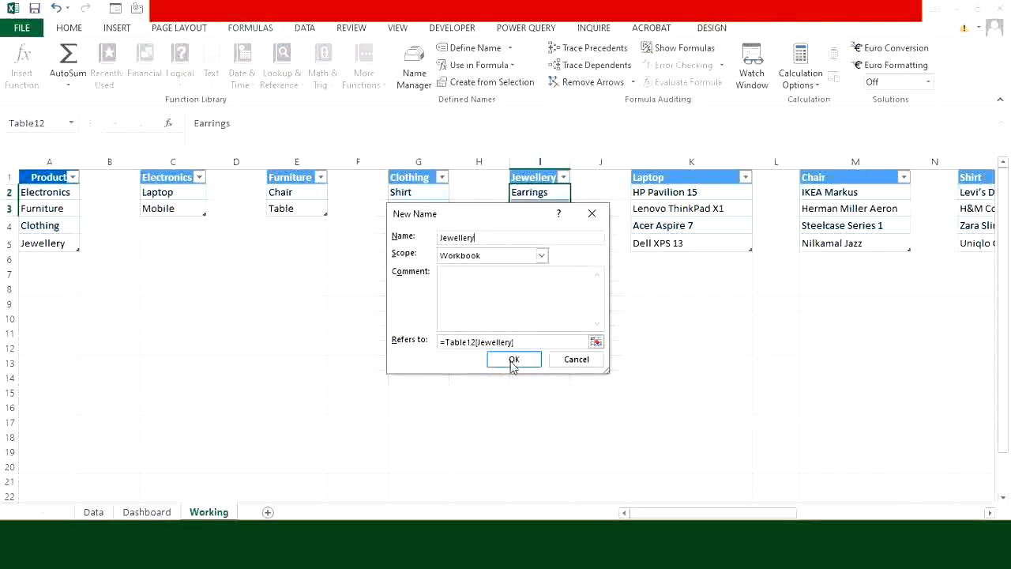
left_click(514, 360)
left_click(510, 261)
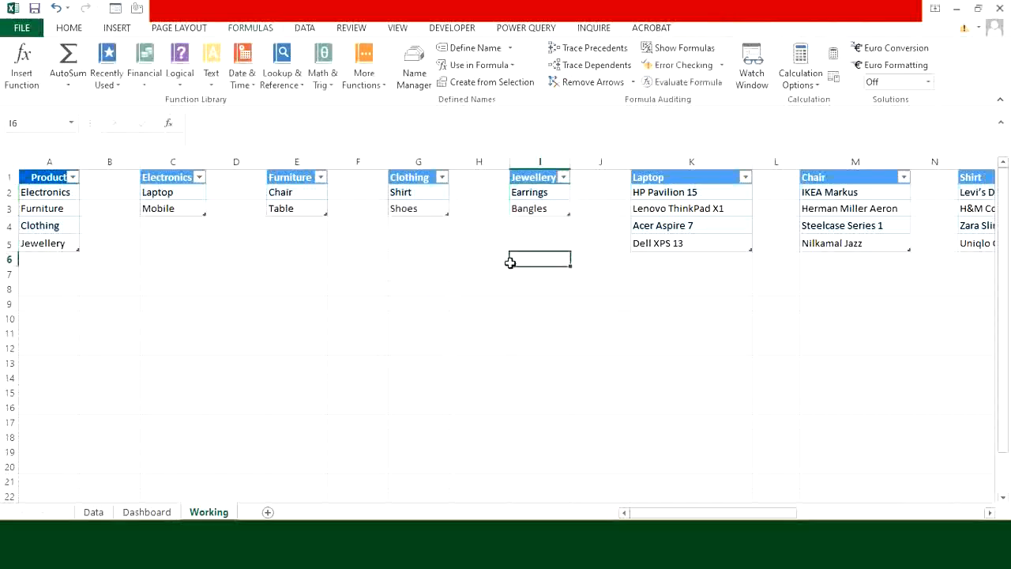
On the Dashboard sheet, set Product in D5 to Jewellery and Subcategory in E5 to Earrings.
left_click(151, 514)
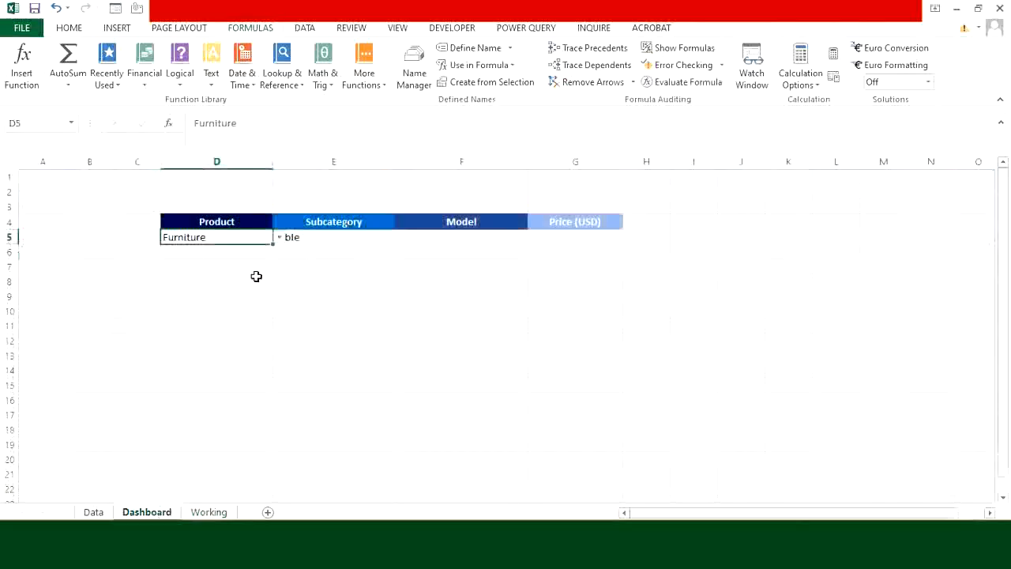
left_click(280, 237)
left_click(231, 280)
left_click(339, 237)
left_click(402, 237)
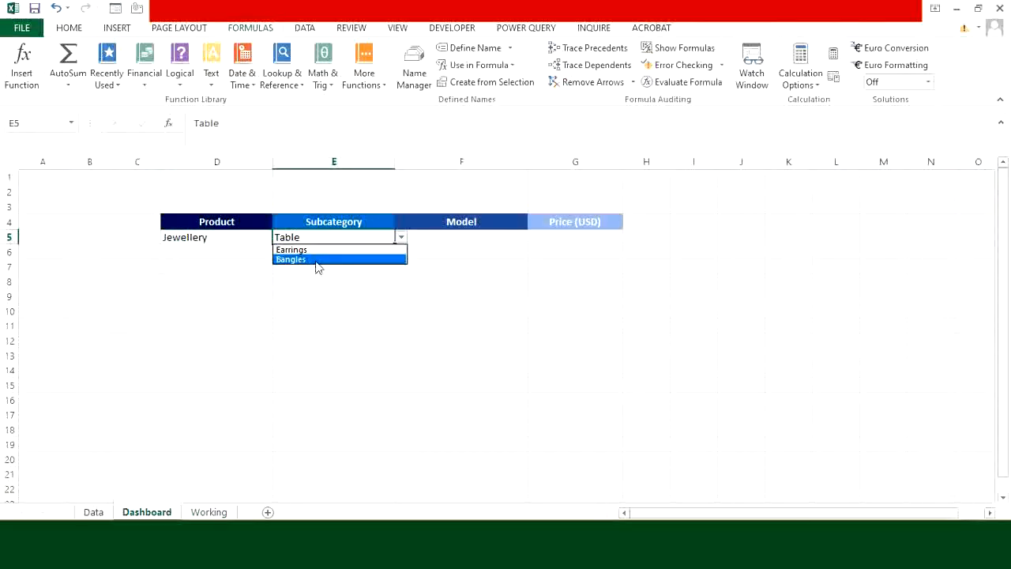
left_click(316, 251)
left_click(340, 309)
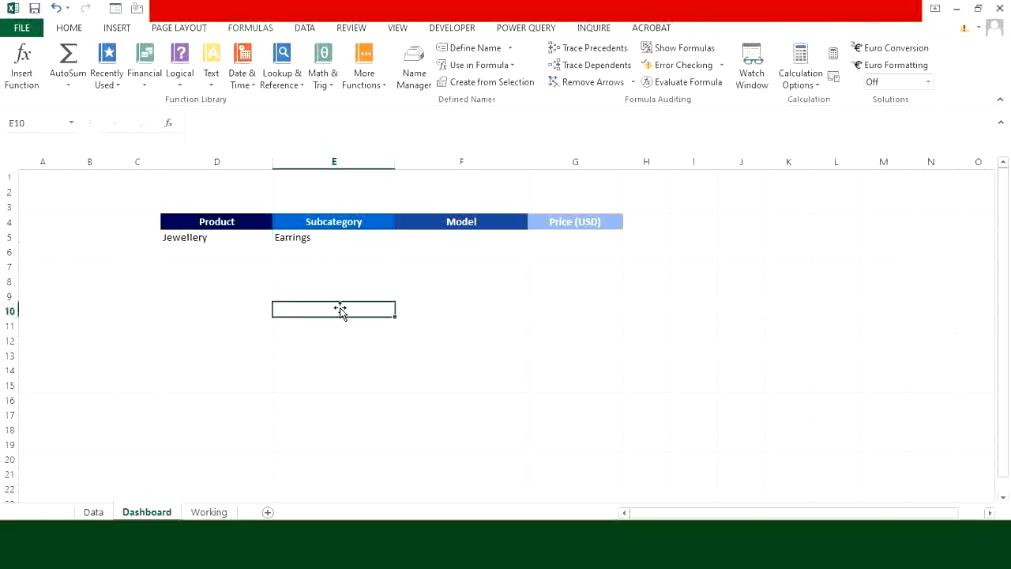
Review the model tables on the Working sheet, from Laptop through to Shoes.
left_click(208, 511)
left_click(766, 175)
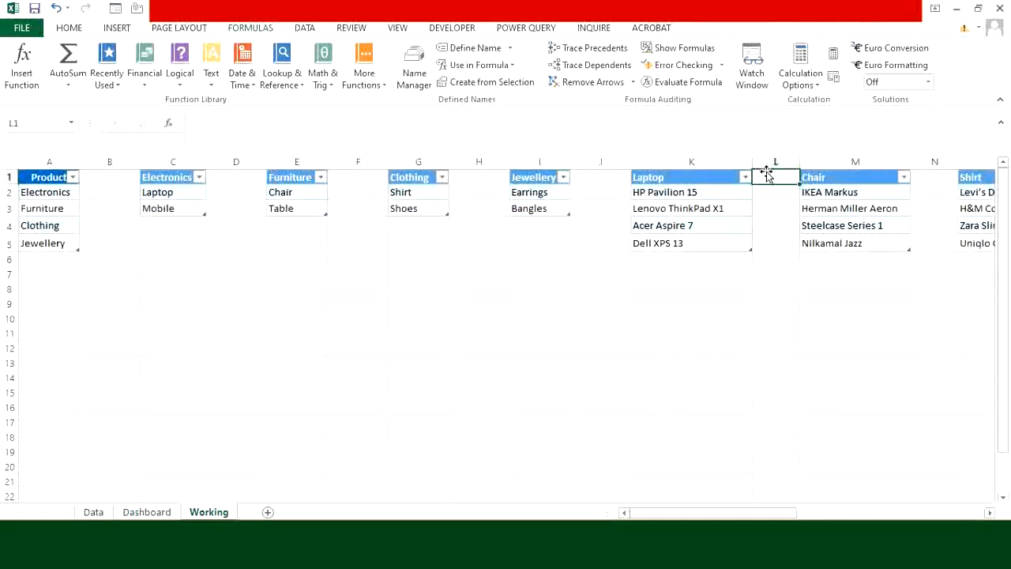
left_click_drag(757, 511, 880, 515)
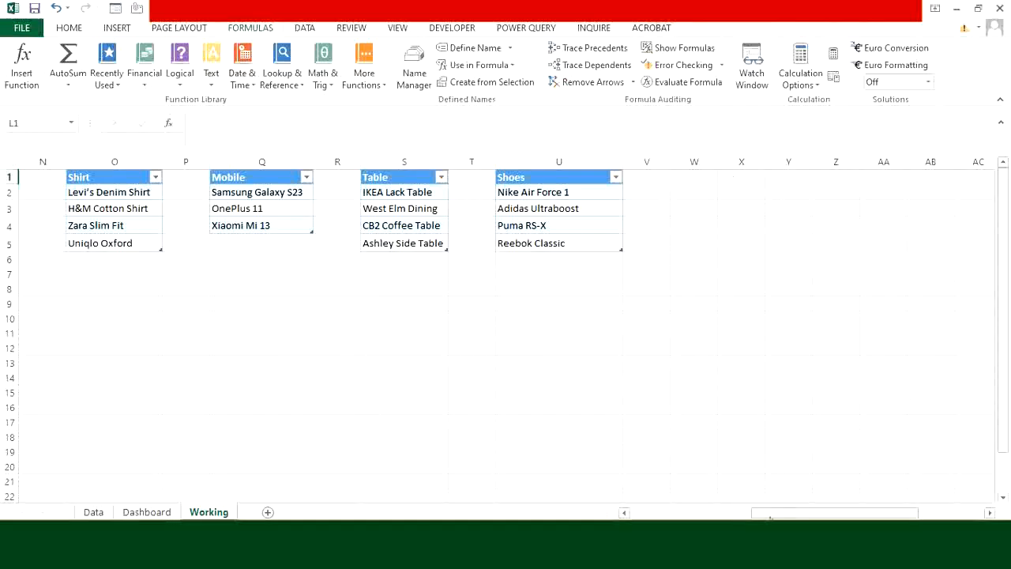
left_click_drag(771, 514, 648, 513)
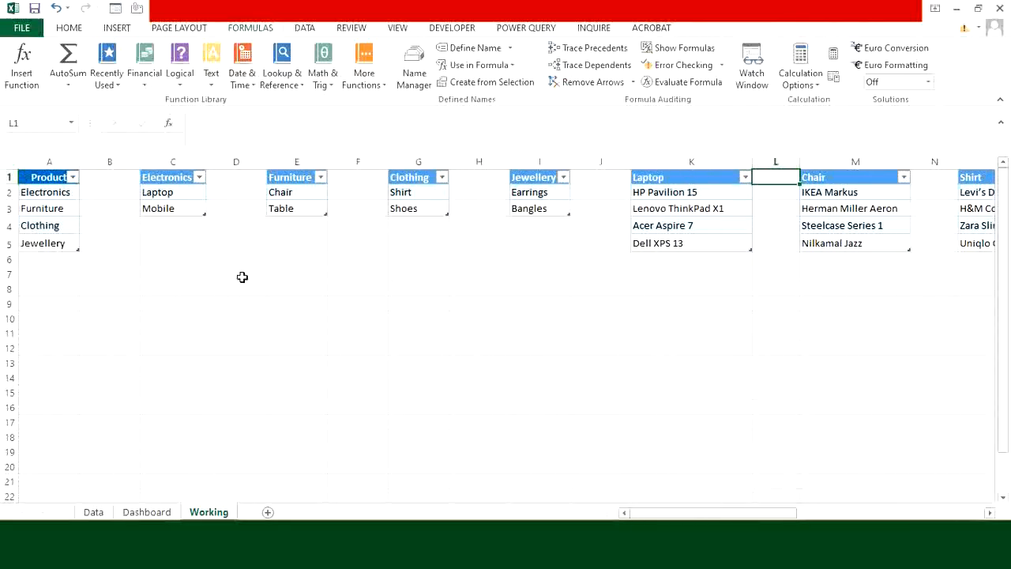